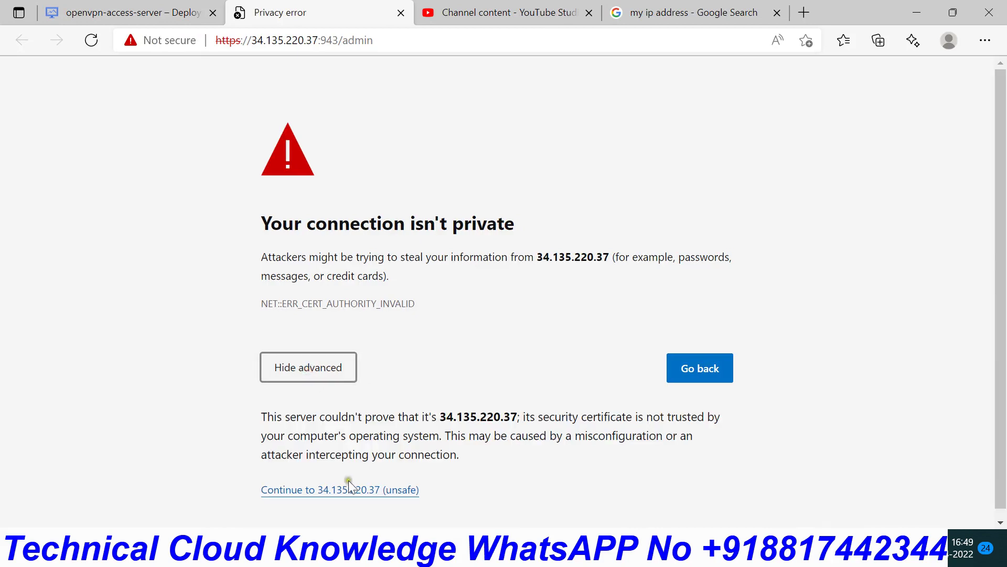
- Bypass the certificate warning and paste the admin user name from the deployment details into the login
{"action": "left_click", "coordinate": [326, 489]}
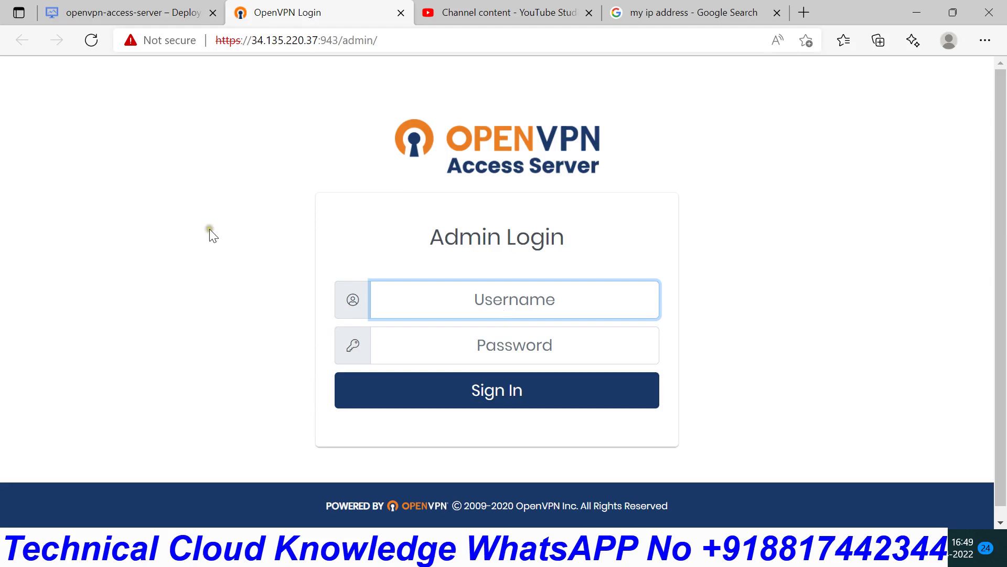
{"action": "left_click", "coordinate": [116, 14]}
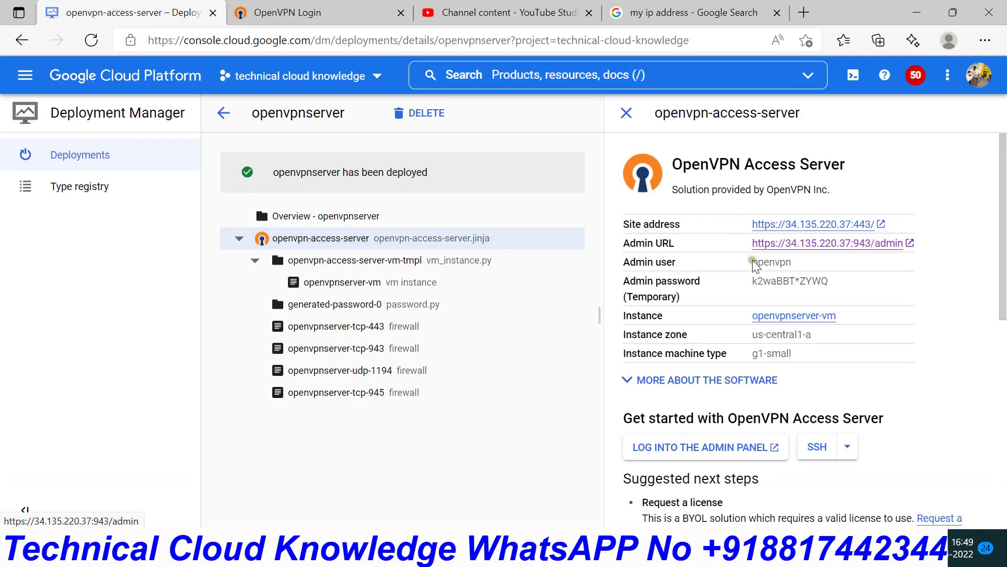
{"action": "left_click_drag", "start_coordinate": [751, 262], "coordinate": [803, 263]}
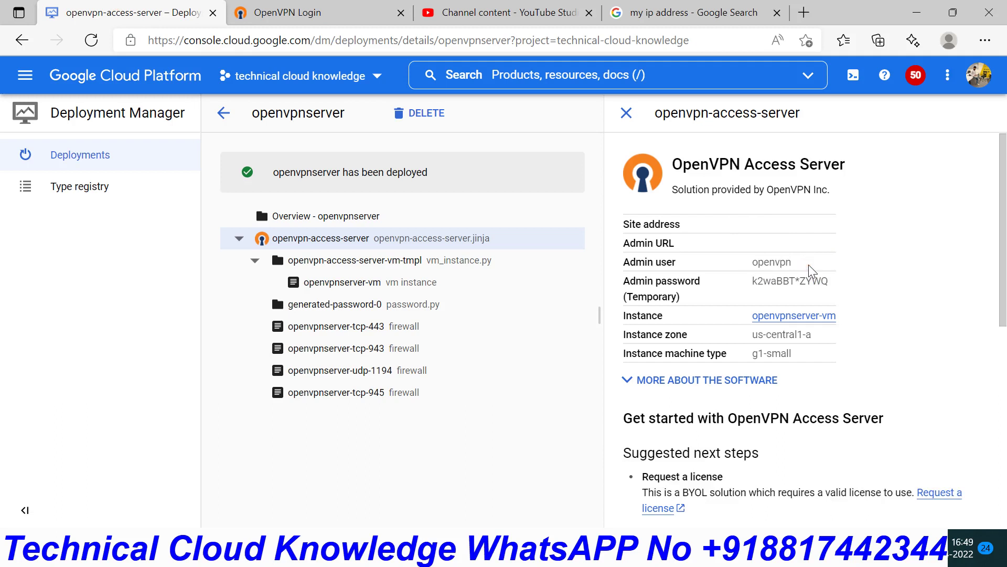
{"action": "left_click", "coordinate": [367, 13]}
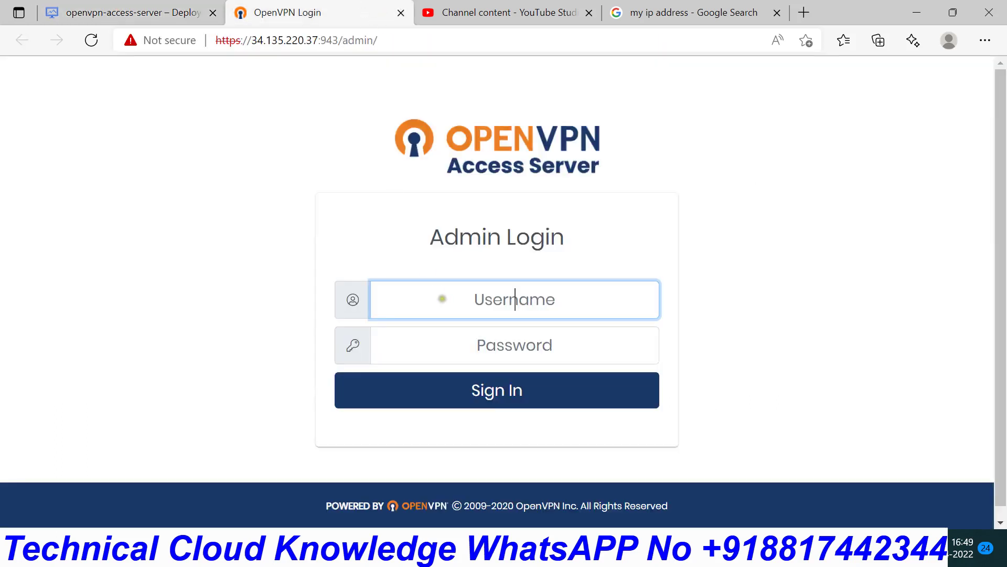
{"action": "type", "text": "10.0.0.2"}
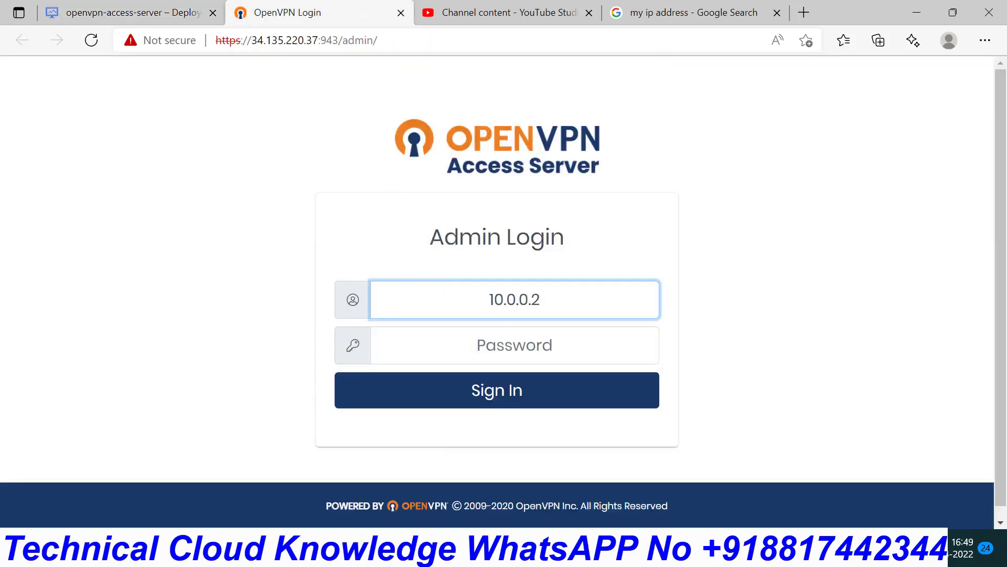
{"action": "key", "text": "BackSpace"}
{"action": "key", "text": "BackSpace"}
{"action": "key", "text": "BackSpace"}
{"action": "key", "text": "BackSpace"}
{"action": "key", "text": "BackSpace"}
{"action": "key", "text": "BackSpace"}
{"action": "key", "text": "BackSpace"}
{"action": "key", "text": "BackSpace"}
{"action": "left_click", "coordinate": [144, 8]}
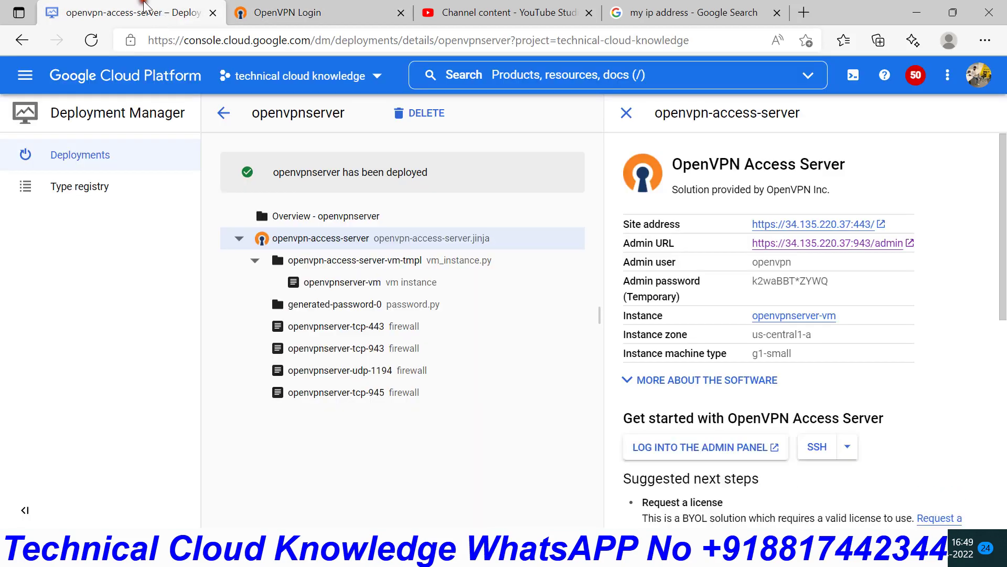
{"action": "left_click_drag", "start_coordinate": [750, 262], "coordinate": [793, 262]}
{"action": "right_click", "coordinate": [775, 259]}
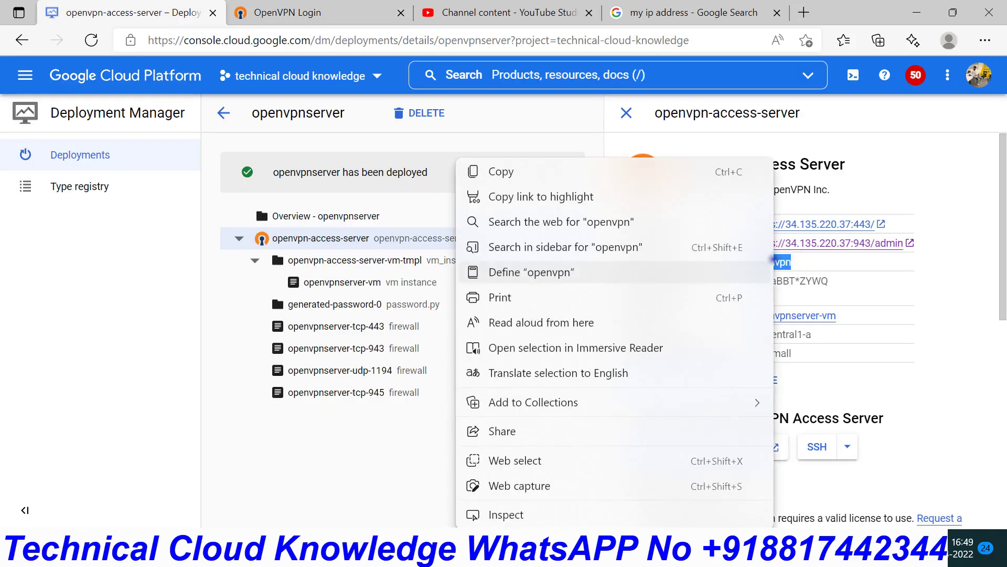
{"action": "left_click", "coordinate": [509, 173]}
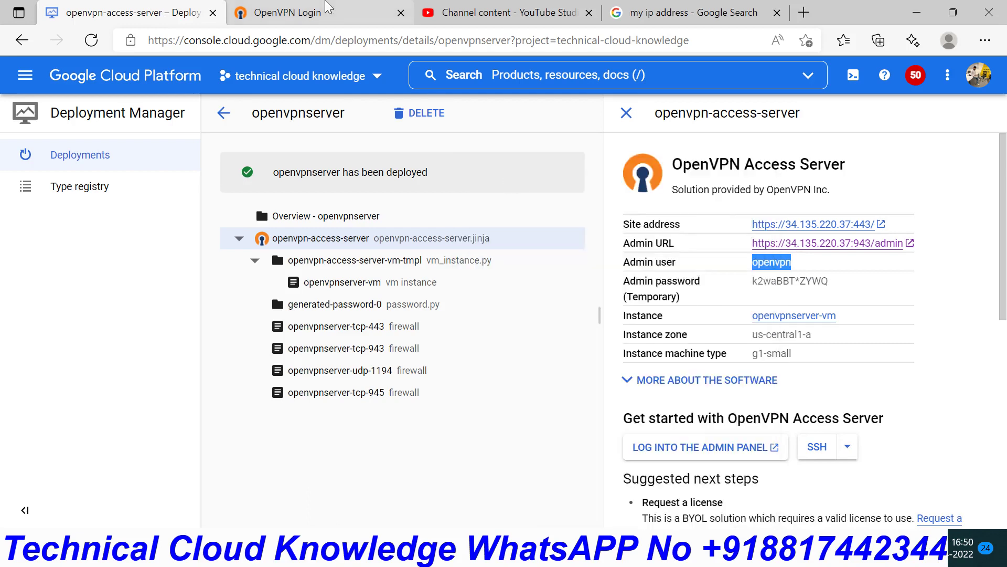
{"action": "left_click", "coordinate": [315, 13]}
{"action": "key", "text": "ctrl+v"}
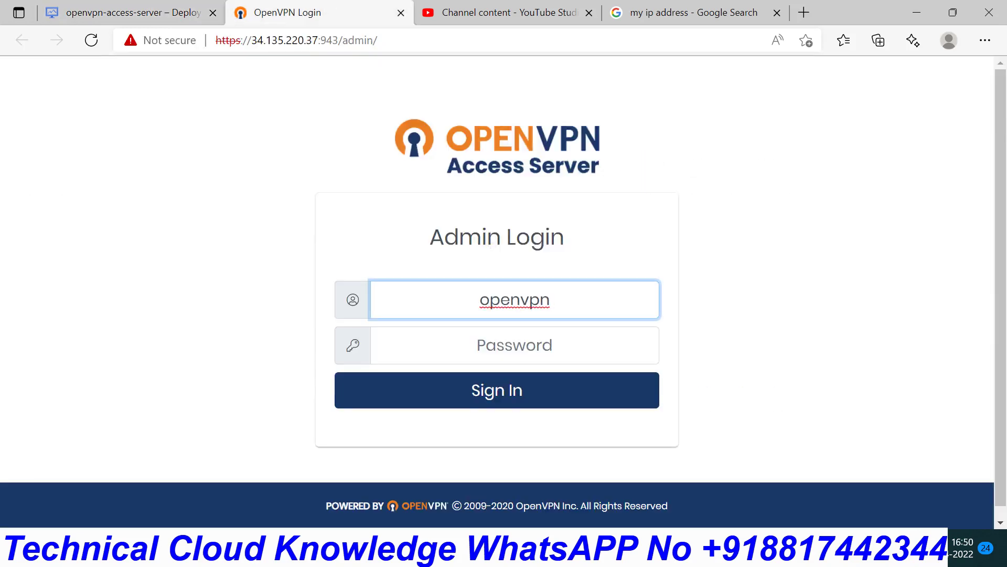
- Copy the temporary admin password into the password field and sign in
{"action": "left_click", "coordinate": [164, 16]}
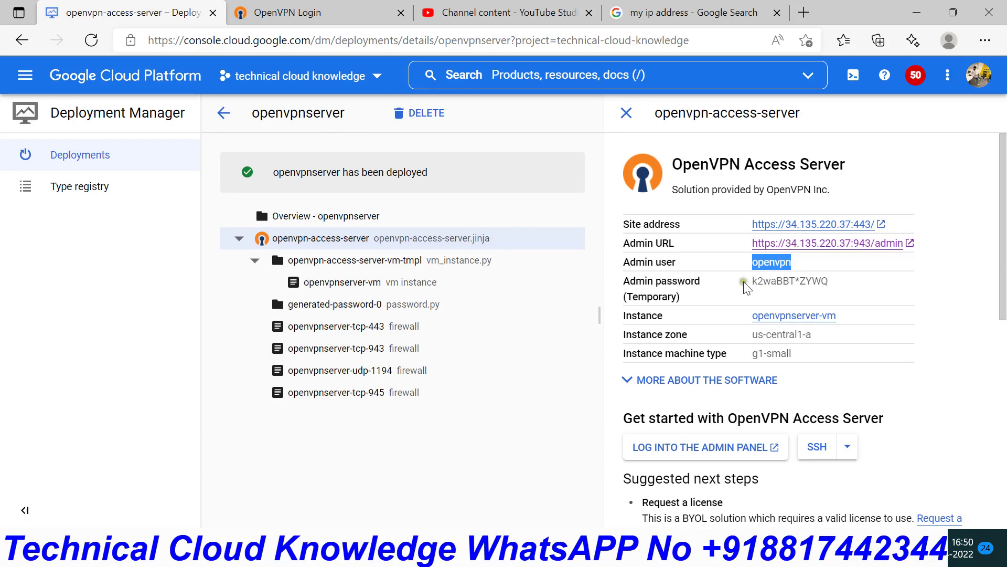
{"action": "left_click_drag", "start_coordinate": [752, 281], "coordinate": [836, 287]}
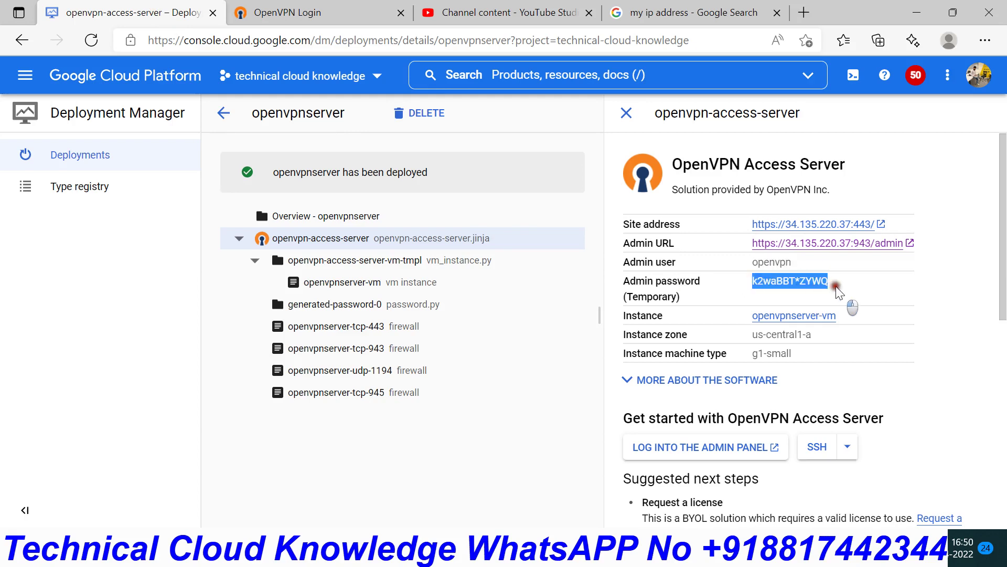
{"action": "right_click", "coordinate": [796, 284]}
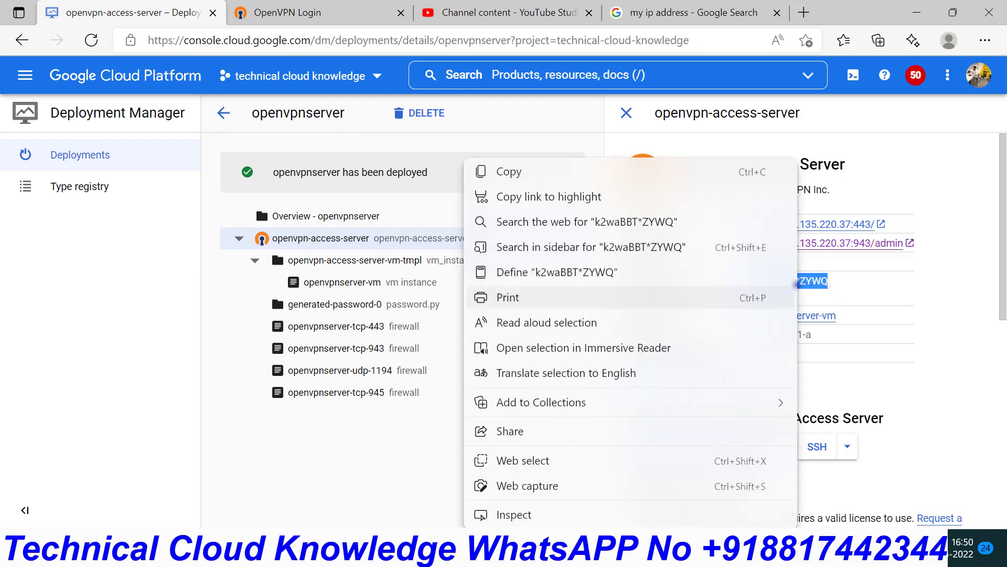
{"action": "left_click", "coordinate": [546, 169]}
{"action": "left_click", "coordinate": [314, 12]}
{"action": "left_click", "coordinate": [524, 355]}
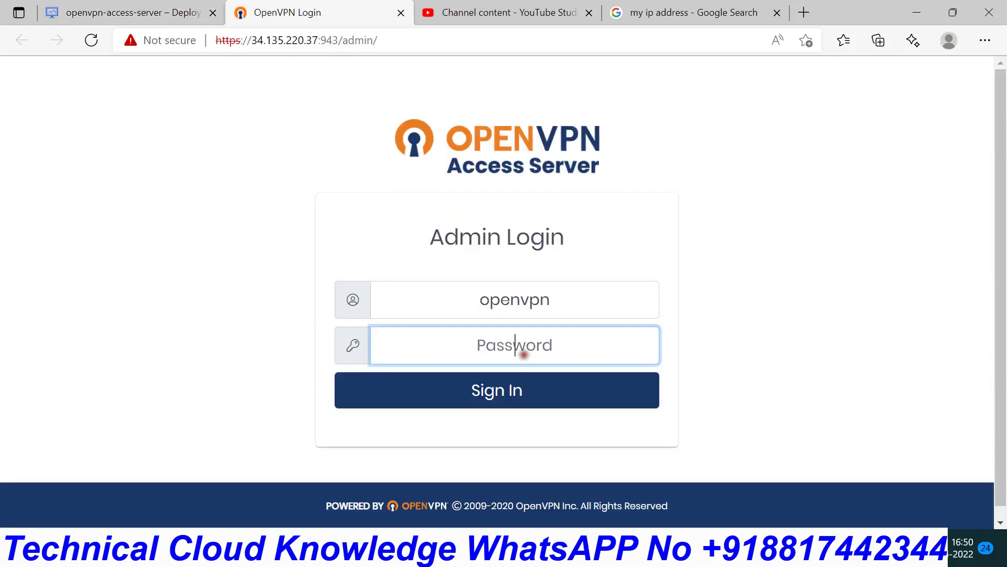
{"action": "key", "text": "ctrl+v"}
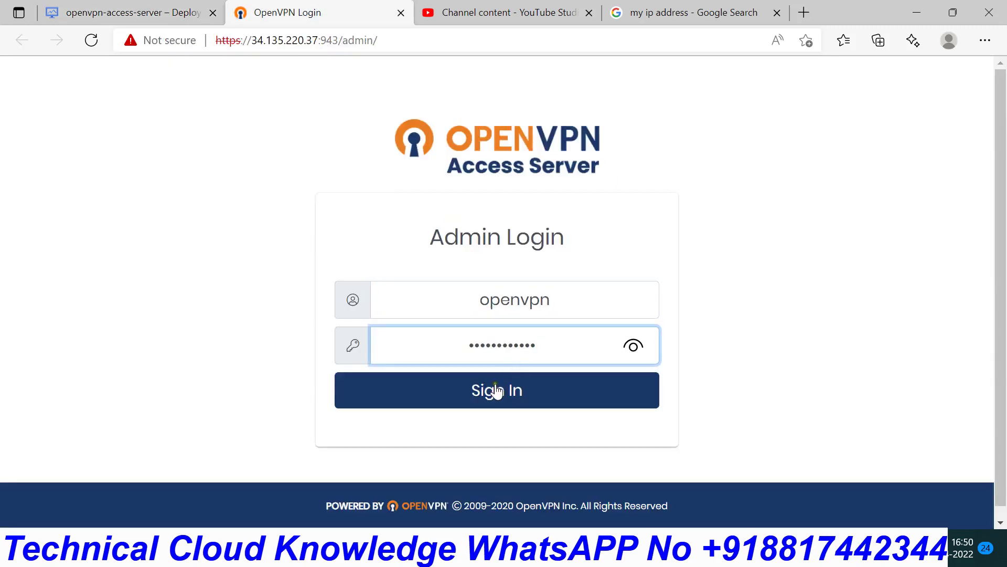
{"action": "left_click", "coordinate": [497, 392]}
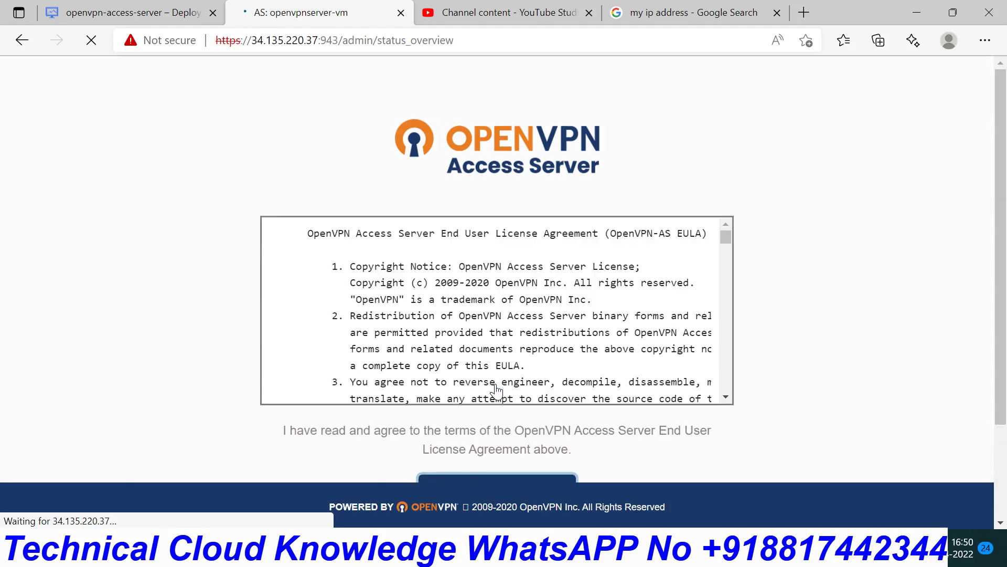
- Scroll through the End User License Agreement and agree to it
{"action": "scroll", "coordinate": [495, 386], "scroll_direction": "down", "scroll_amount": 8}
{"action": "scroll", "coordinate": [790, 402], "scroll_direction": "down", "scroll_amount": 3}
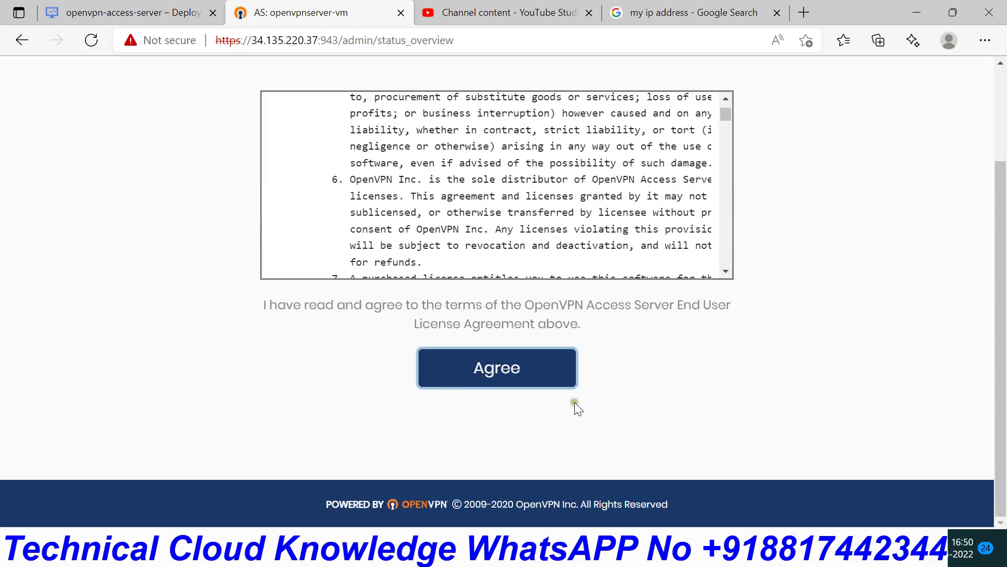
{"action": "left_click", "coordinate": [483, 371]}
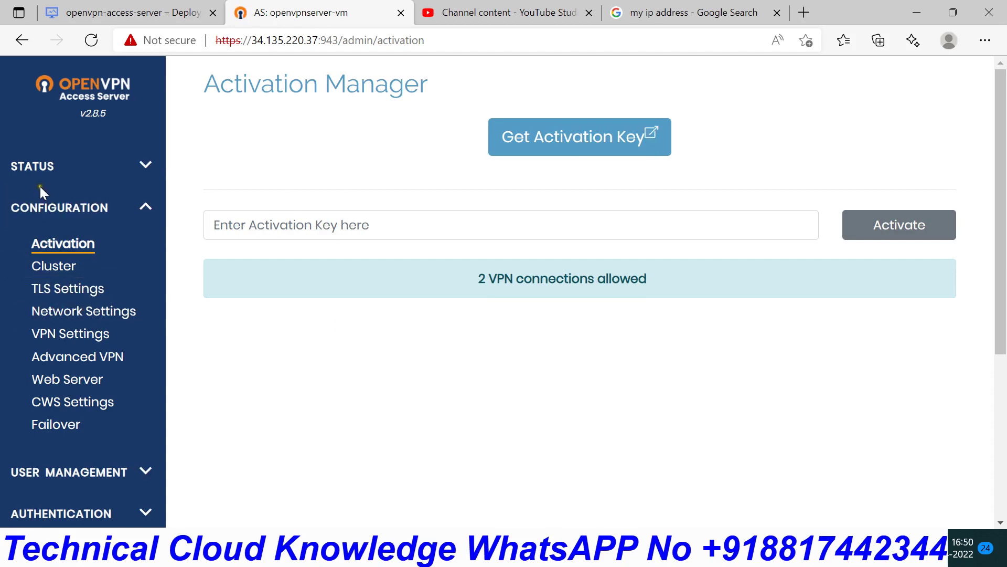
- Briefly view the VPN network diagram in Paint, then minimize it to return to Activation Manager
{"action": "scroll", "coordinate": [220, 412], "scroll_direction": "down", "scroll_amount": 3}
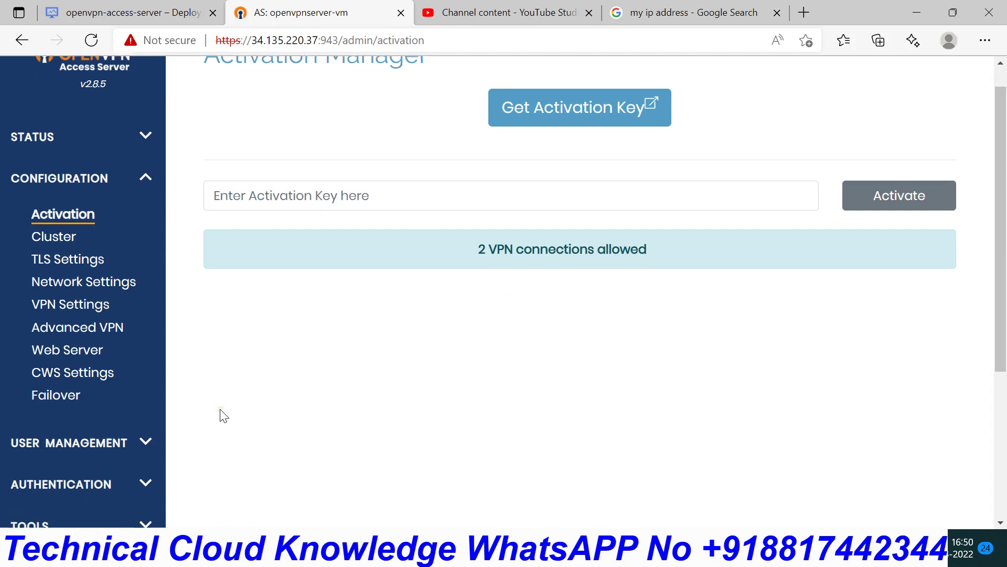
{"action": "scroll", "coordinate": [224, 415], "scroll_direction": "up", "scroll_amount": 3}
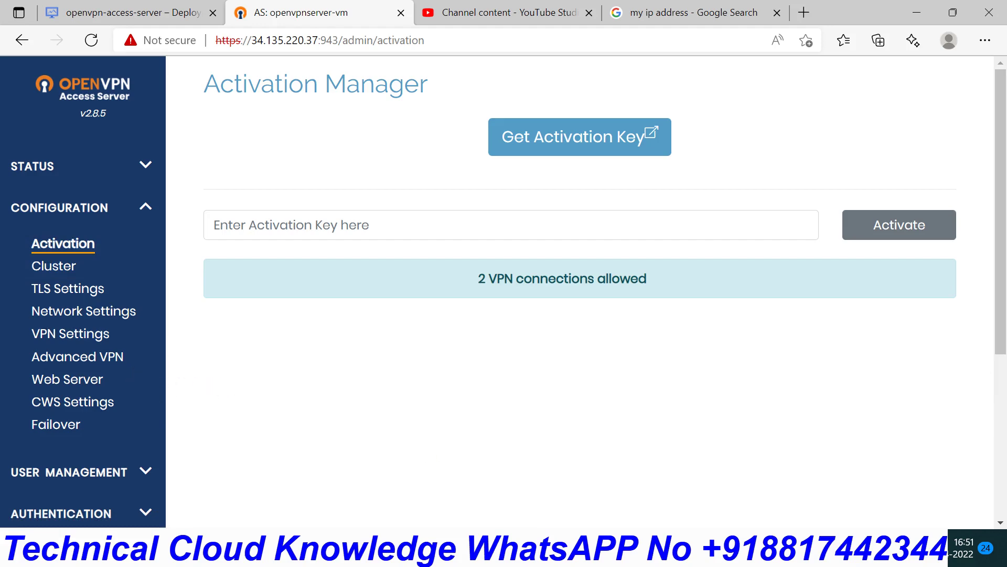
{"action": "mouse_move", "coordinate": [712, 551]}
{"action": "left_click", "coordinate": [713, 473]}
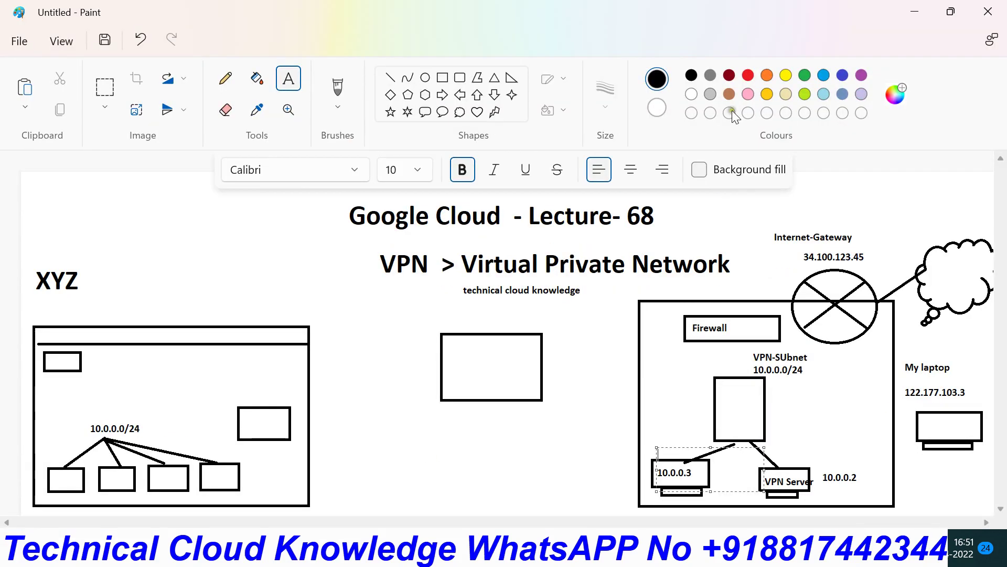
{"action": "left_click", "coordinate": [911, 11]}
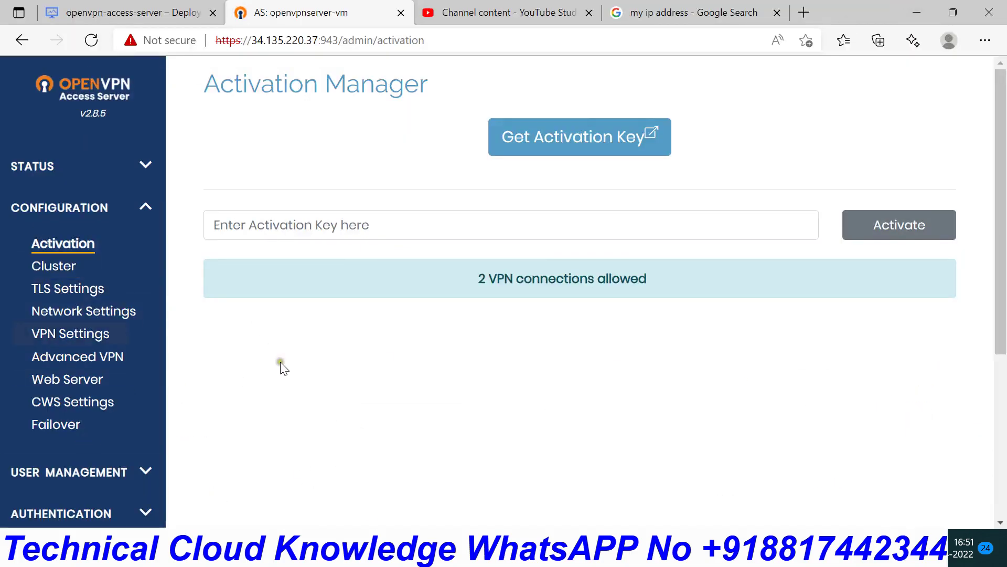
- On VPN Settings, set client Internet traffic routing through the VPN to Yes and save the settings
{"action": "left_click", "coordinate": [95, 346]}
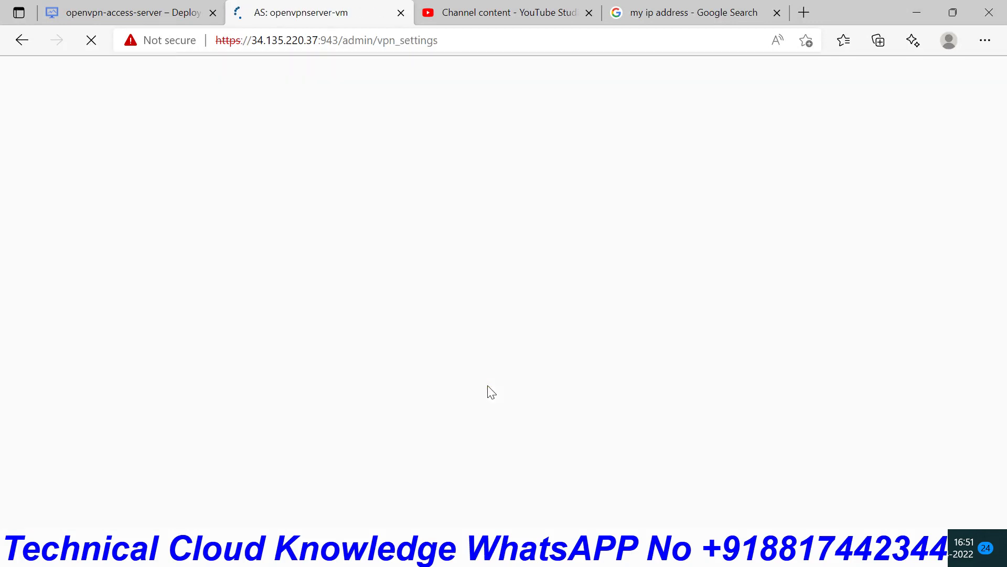
{"action": "scroll", "coordinate": [491, 393], "scroll_direction": "down", "scroll_amount": 5}
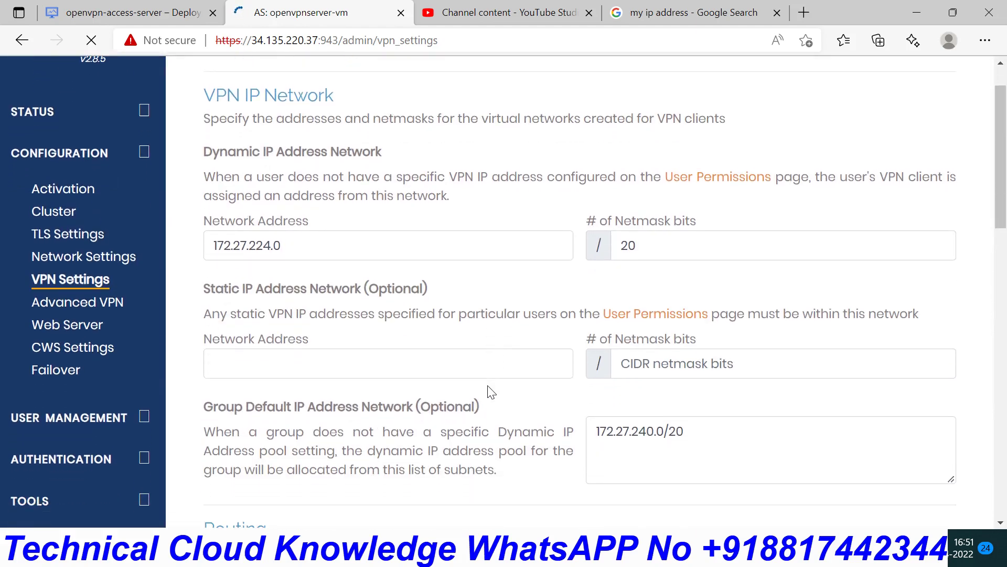
{"action": "scroll", "coordinate": [490, 391], "scroll_direction": "down", "scroll_amount": 4}
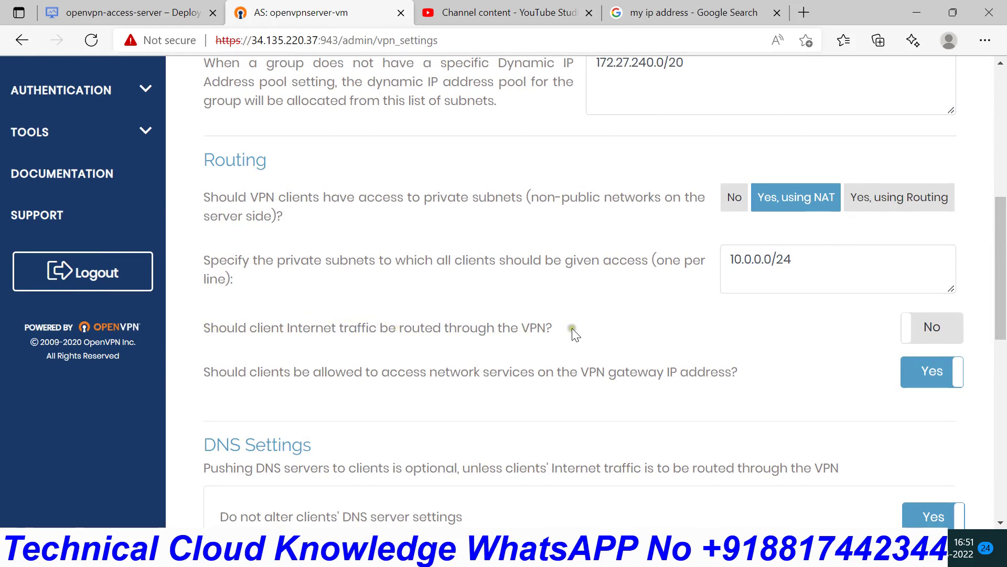
{"action": "left_click", "coordinate": [934, 331]}
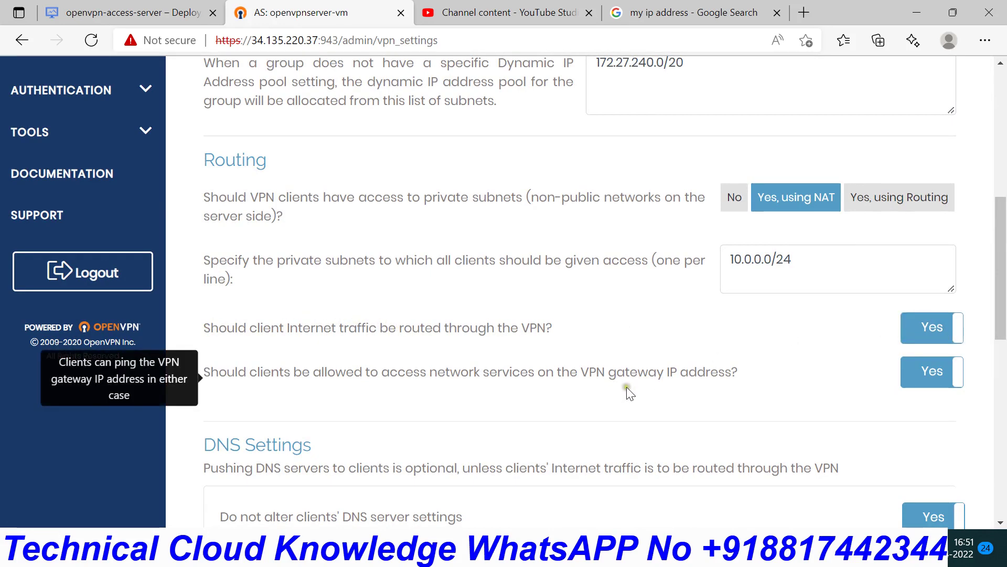
{"action": "scroll", "coordinate": [631, 391], "scroll_direction": "down", "scroll_amount": 10}
{"action": "left_click", "coordinate": [567, 482]}
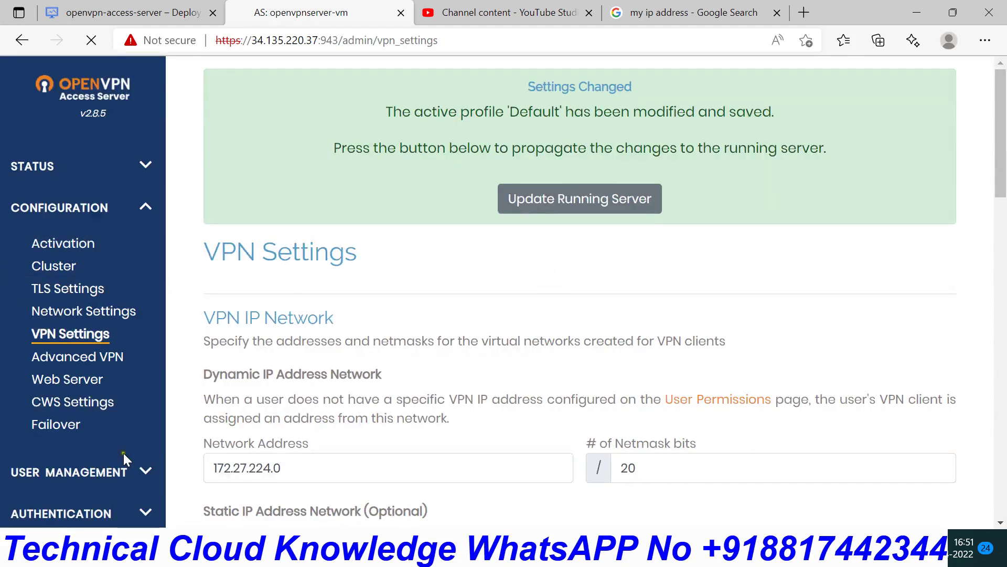
{"action": "scroll", "coordinate": [433, 338], "scroll_direction": "down", "scroll_amount": 1}
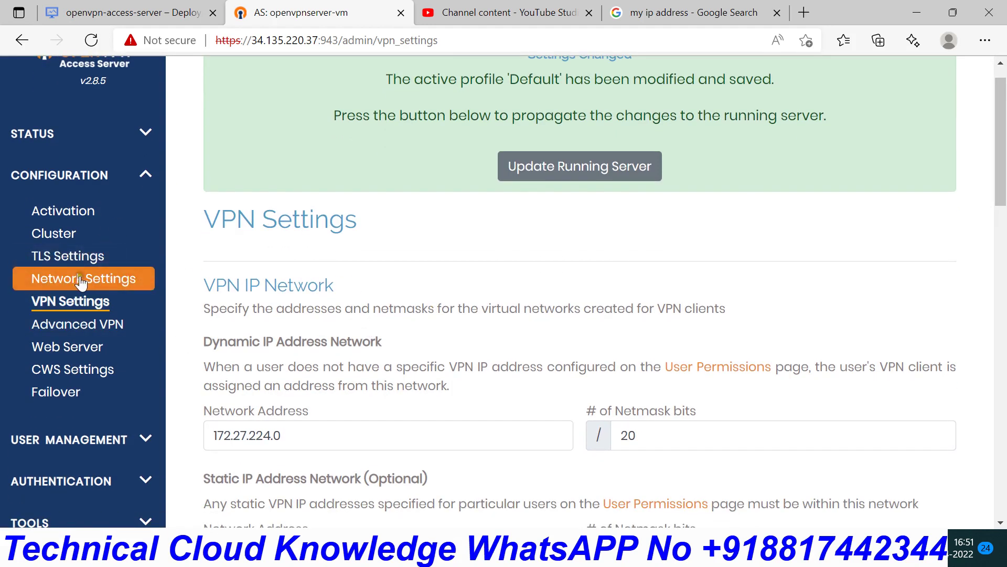
- Open Configuration > Network Settings to see hostname 34.135.220.37
{"action": "left_click", "coordinate": [46, 283]}
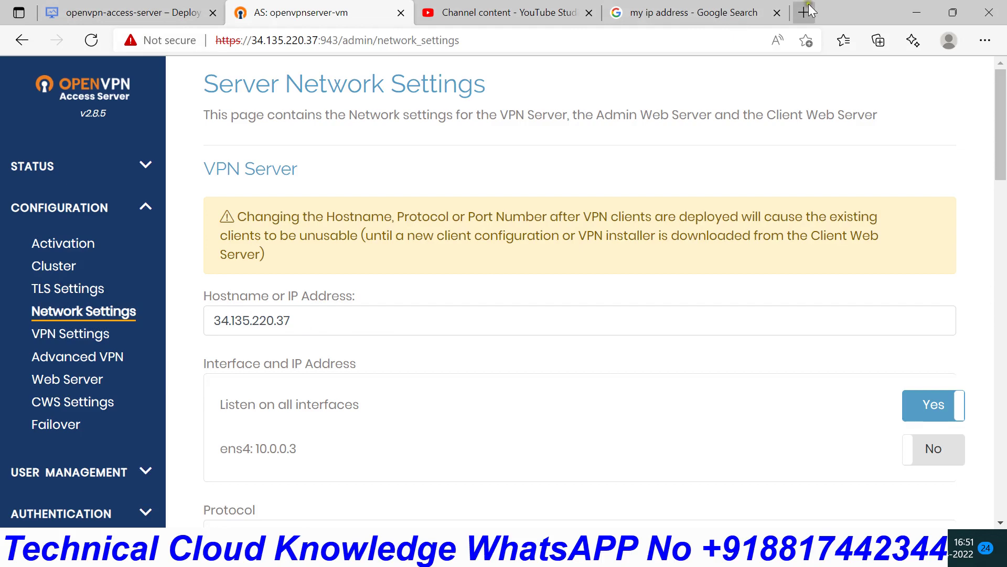
- Load console.cloud.google.com and open the Compute Engine VM instances list, then return to the OpenVPN tab
{"action": "left_click", "coordinate": [695, 14]}
{"action": "left_click", "coordinate": [480, 41]}
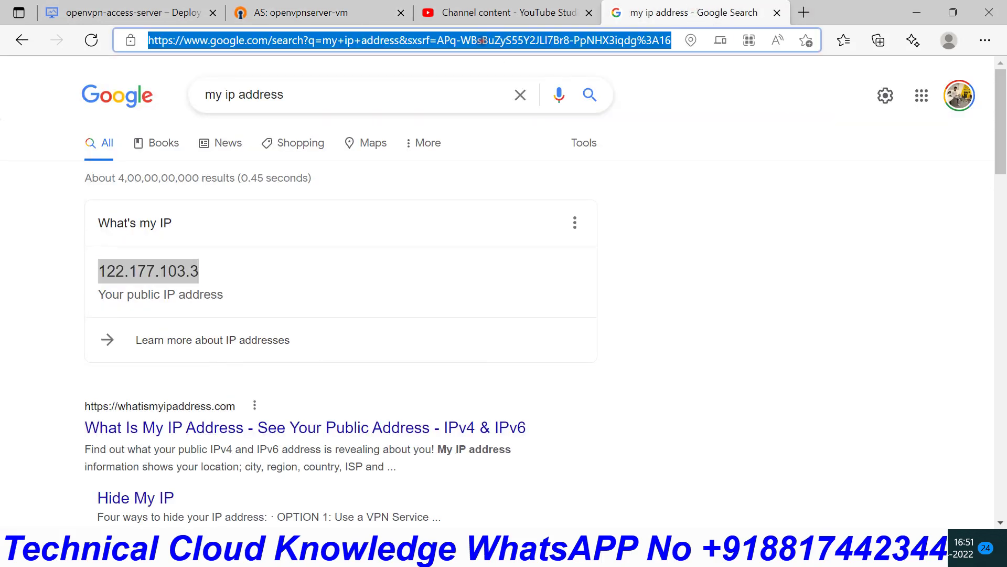
{"action": "type", "text": "https"}
{"action": "type", "text": "://console.cloud.google.com"}
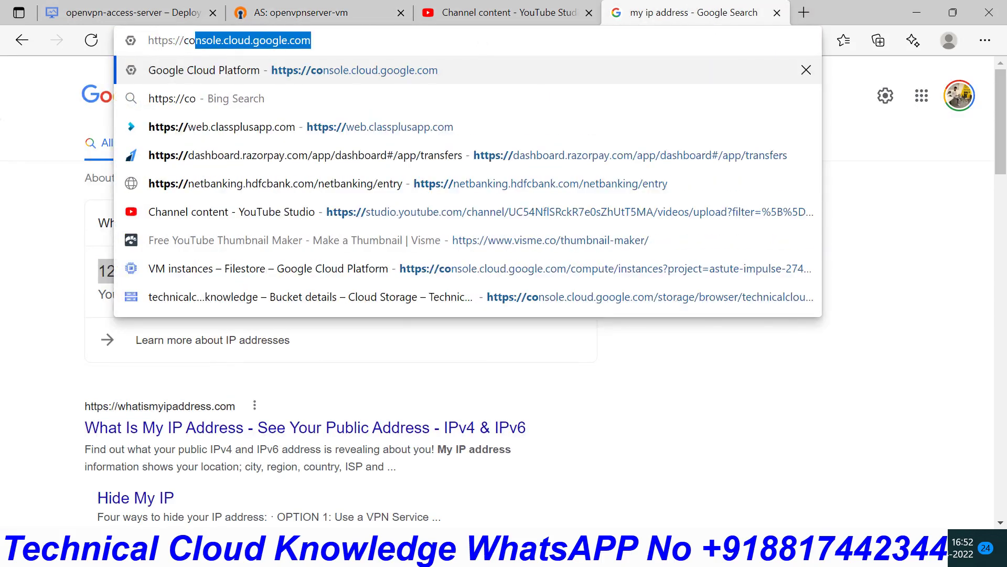
{"action": "key", "text": "Return"}
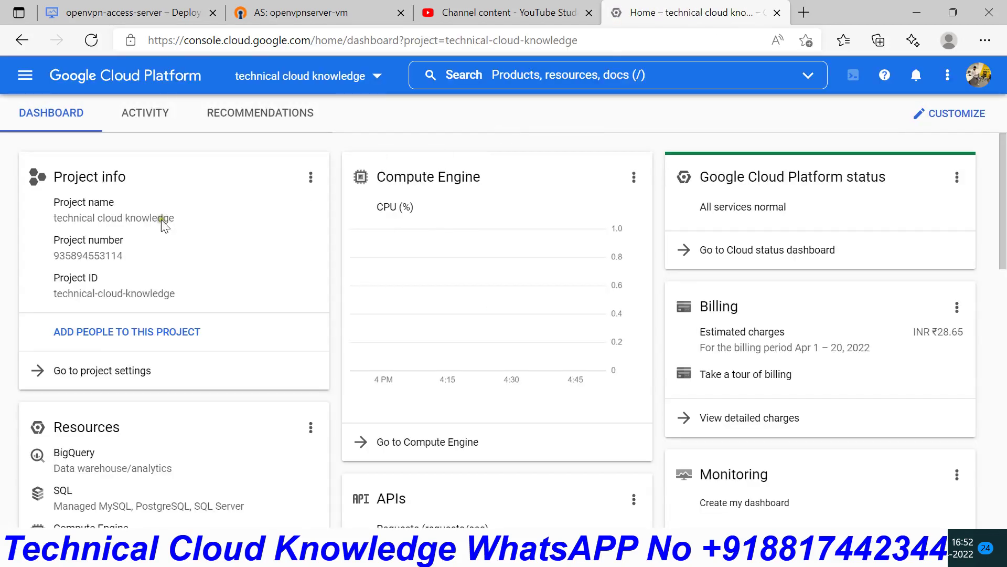
{"action": "left_click", "coordinate": [25, 75]}
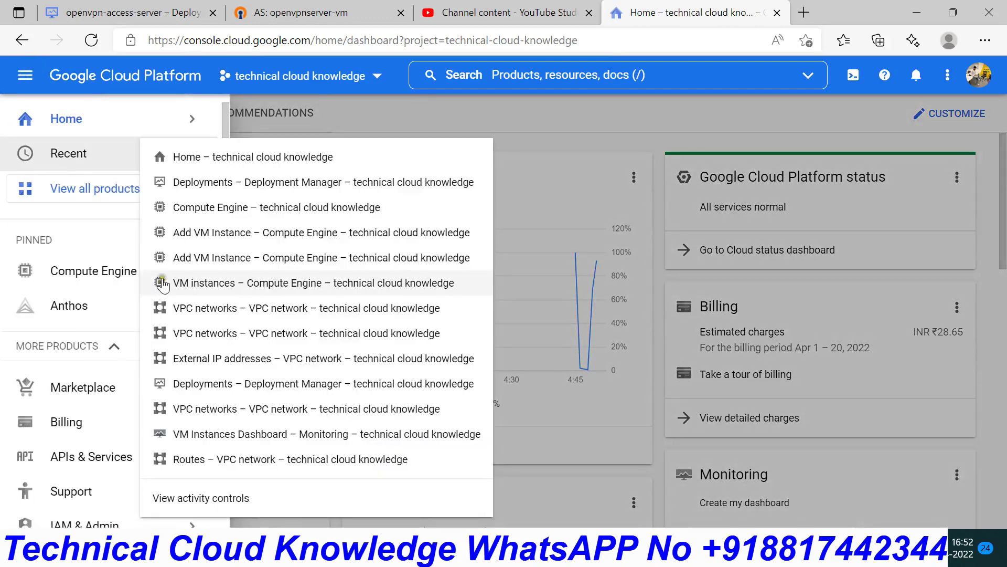
{"action": "mouse_move", "coordinate": [100, 271]}
{"action": "left_click", "coordinate": [264, 139]}
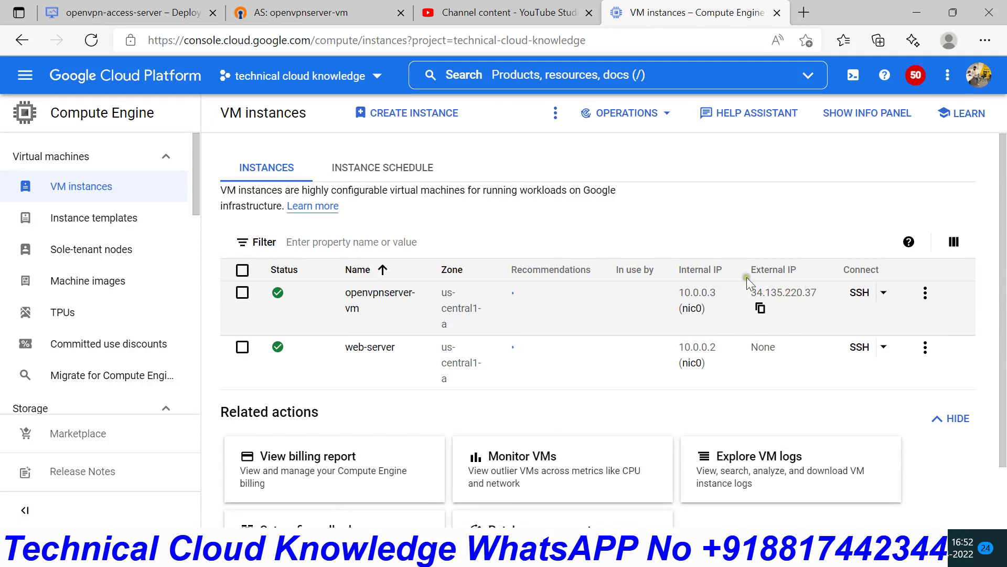
{"action": "left_click", "coordinate": [301, 12]}
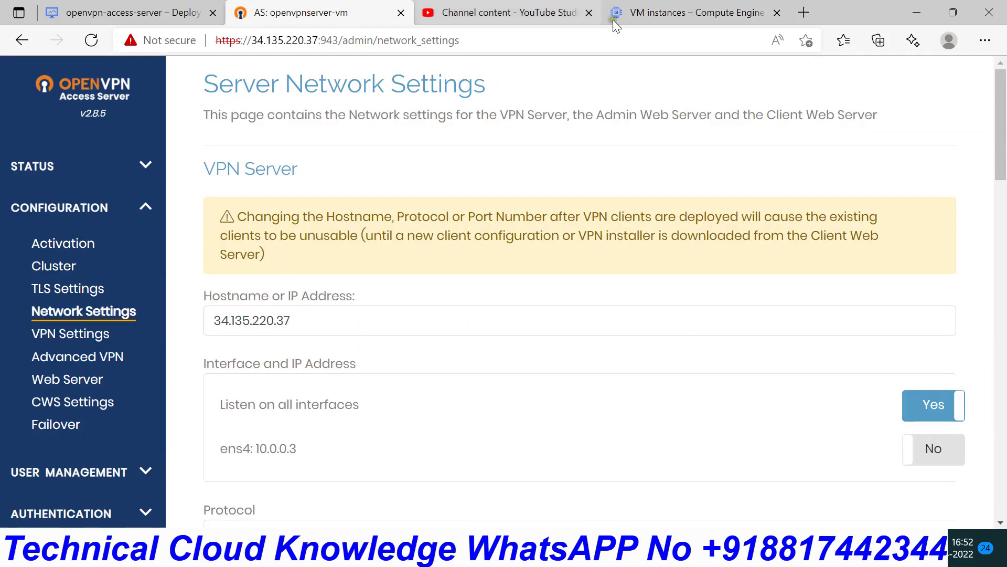
- Compare the admin UI Hostname with openvpnserver-vm's external IP 34.135.220.37 across the two tabs
{"action": "left_click", "coordinate": [724, 12]}
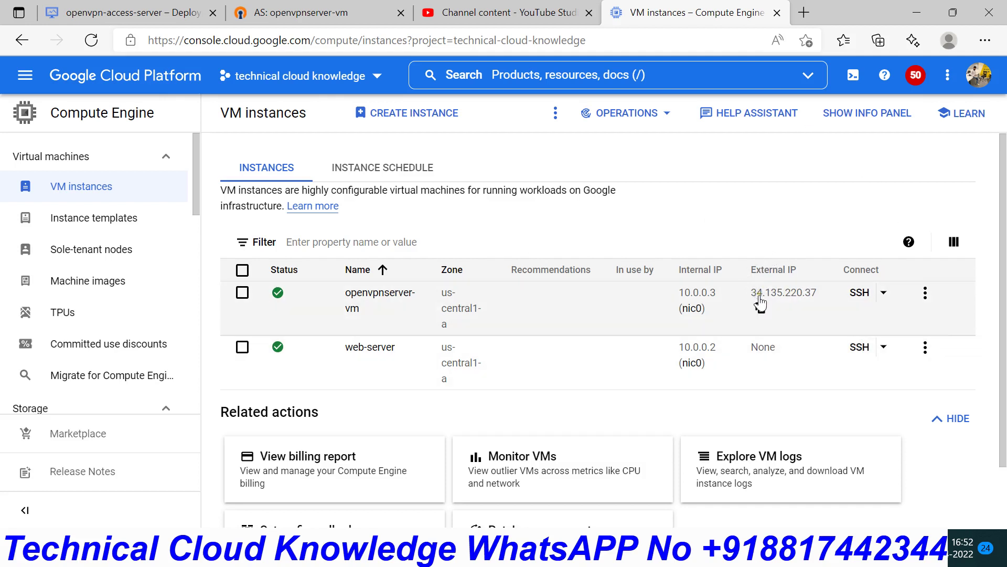
{"action": "left_click", "coordinate": [338, 7]}
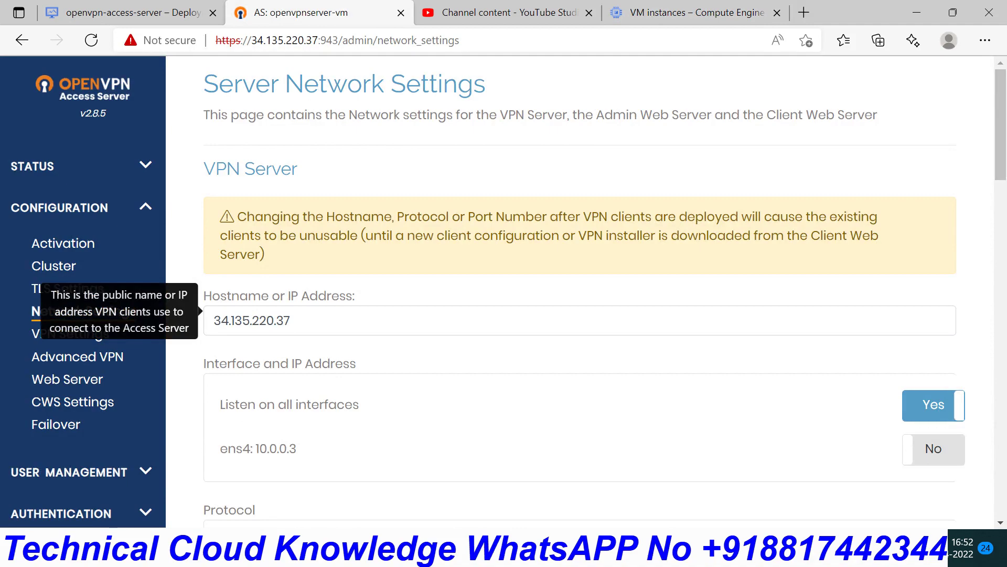
{"action": "scroll", "coordinate": [577, 288], "scroll_direction": "down", "scroll_amount": 15}
{"action": "scroll", "coordinate": [577, 288], "scroll_direction": "up", "scroll_amount": 10}
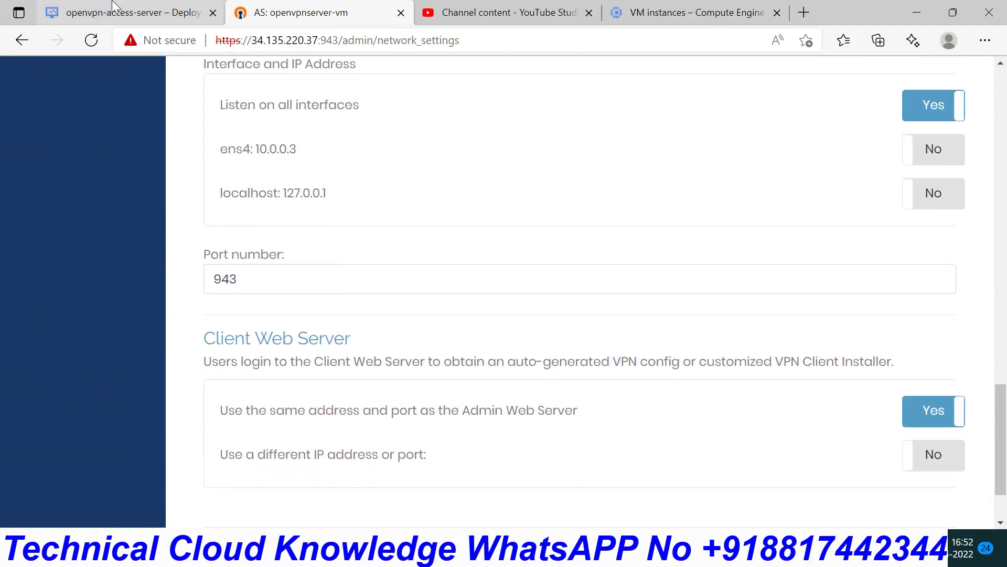
{"action": "scroll", "coordinate": [443, 273], "scroll_direction": "up", "scroll_amount": 6}
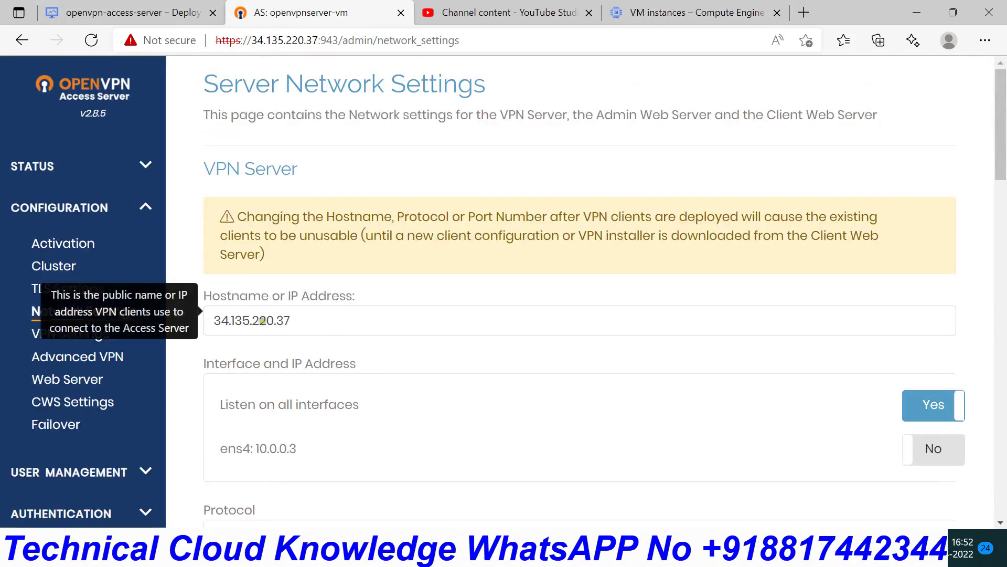
{"action": "left_click", "coordinate": [656, 12]}
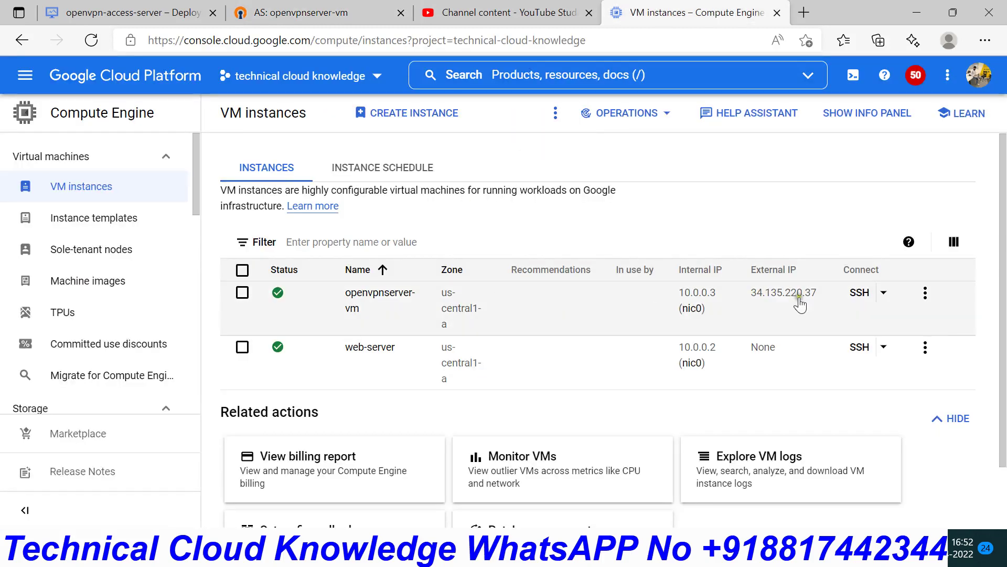
{"action": "left_click", "coordinate": [318, 10]}
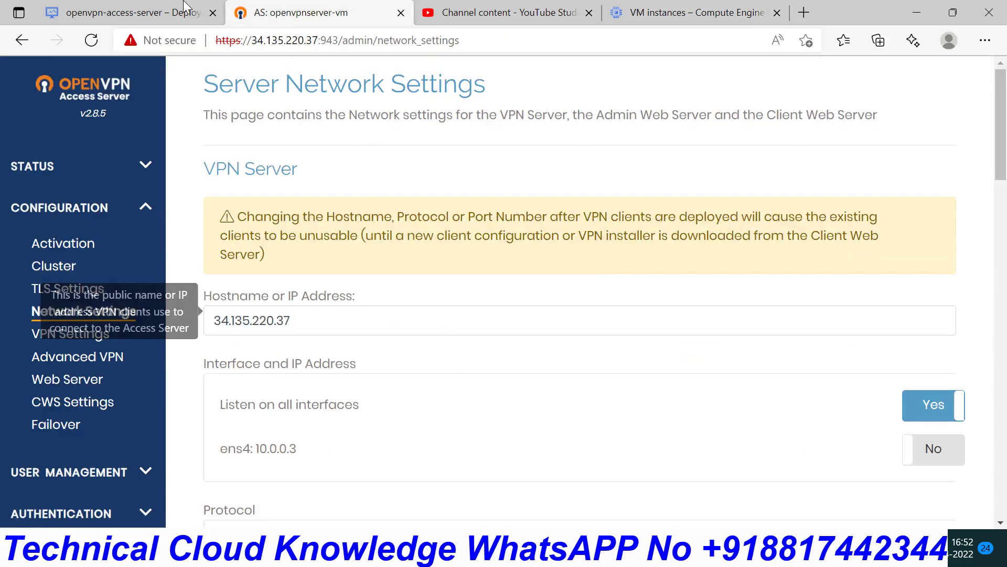
{"action": "left_click", "coordinate": [695, 10]}
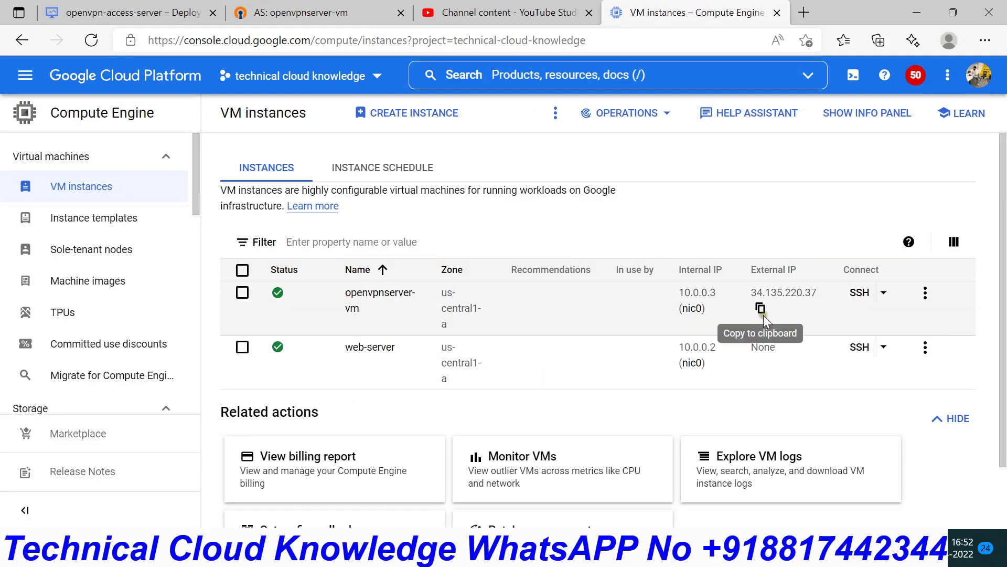
- Go through VPC network > VPC networks > vpnvpc to the External IP addresses list
{"action": "left_click", "coordinate": [18, 83]}
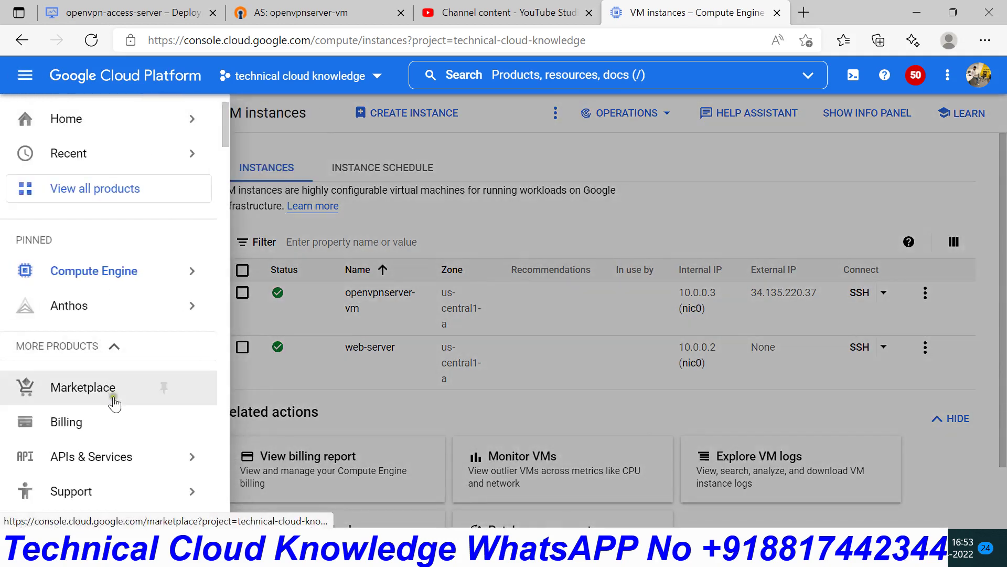
{"action": "scroll", "coordinate": [110, 400], "scroll_direction": "down", "scroll_amount": 10}
{"action": "scroll", "coordinate": [115, 403], "scroll_direction": "down", "scroll_amount": 10}
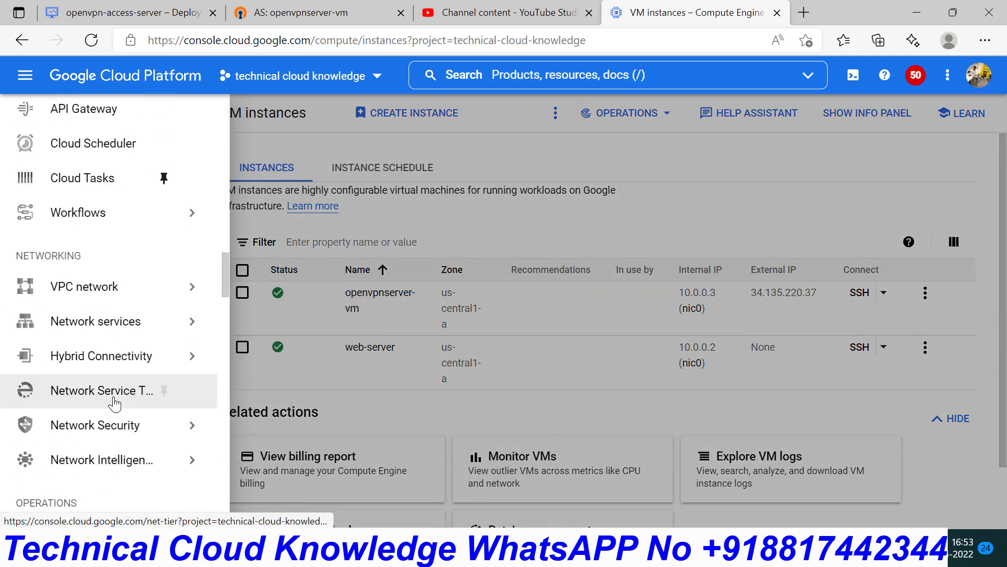
{"action": "mouse_move", "coordinate": [127, 297]}
{"action": "left_click", "coordinate": [271, 293]}
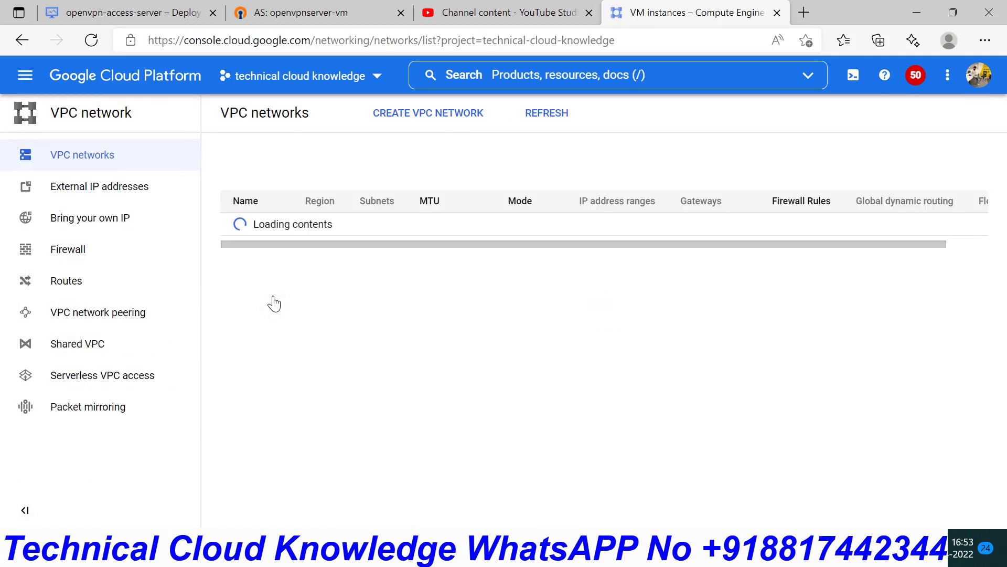
{"action": "scroll", "coordinate": [321, 433], "scroll_direction": "down", "scroll_amount": 15}
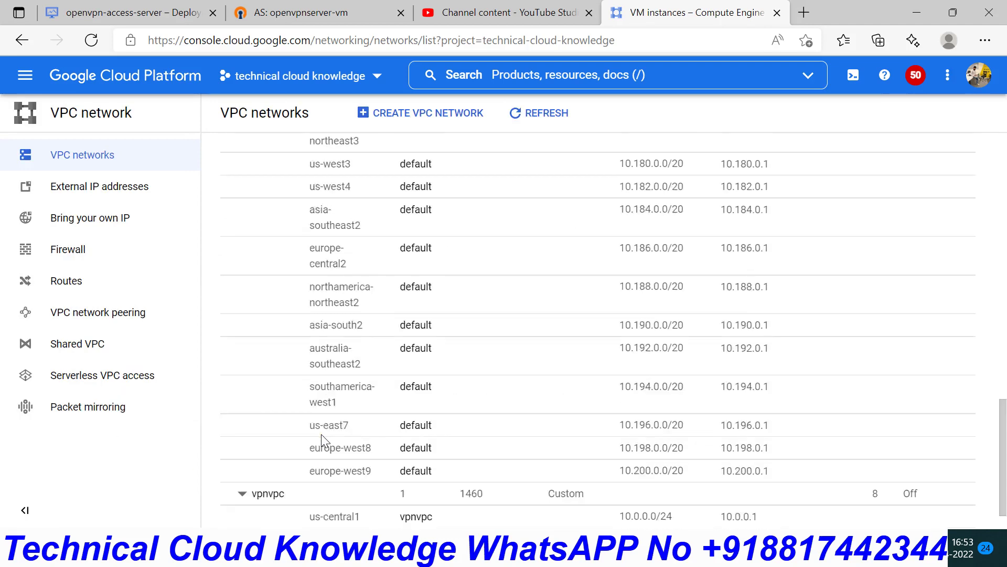
{"action": "left_click", "coordinate": [267, 452]}
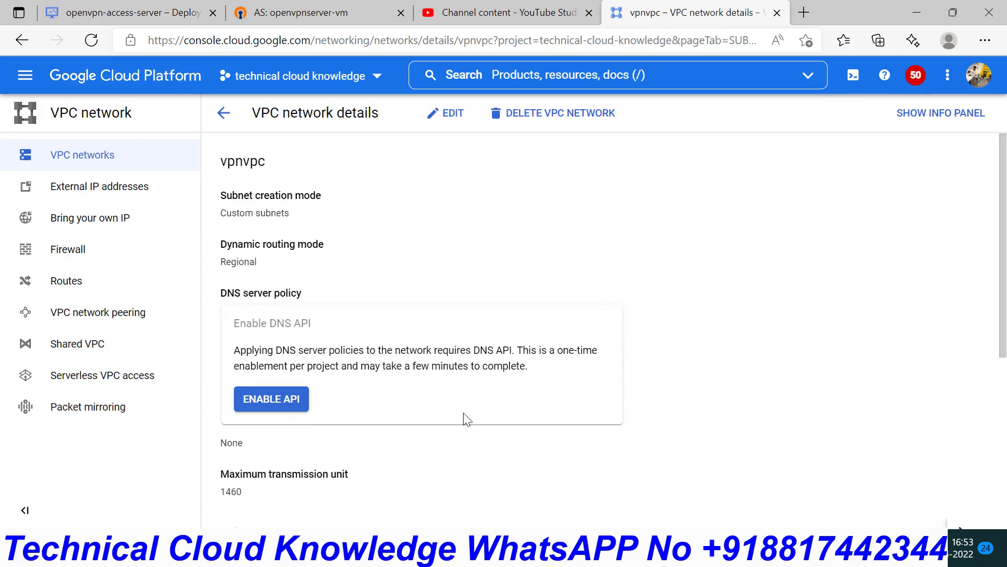
{"action": "scroll", "coordinate": [433, 336], "scroll_direction": "down", "scroll_amount": 5}
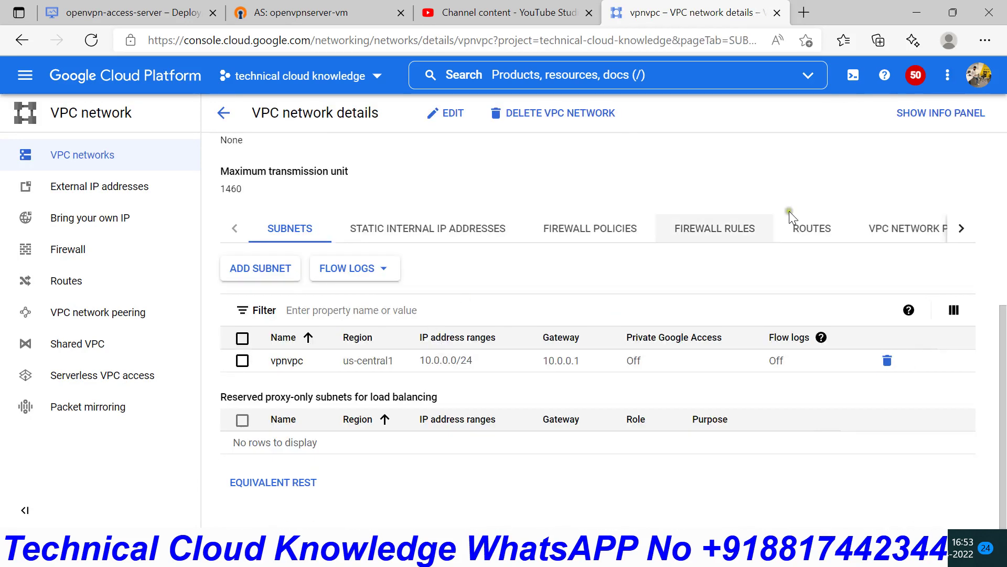
{"action": "left_click", "coordinate": [90, 186]}
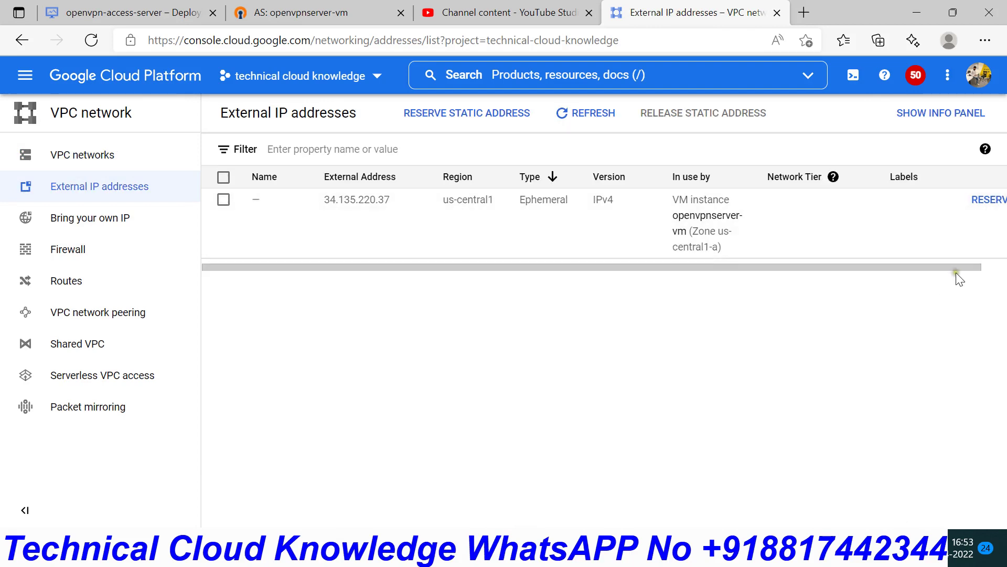
- Reserve 34.135.220.37 as a static external address named vpnserver
{"action": "left_click_drag", "start_coordinate": [956, 275], "coordinate": [1005, 273]}
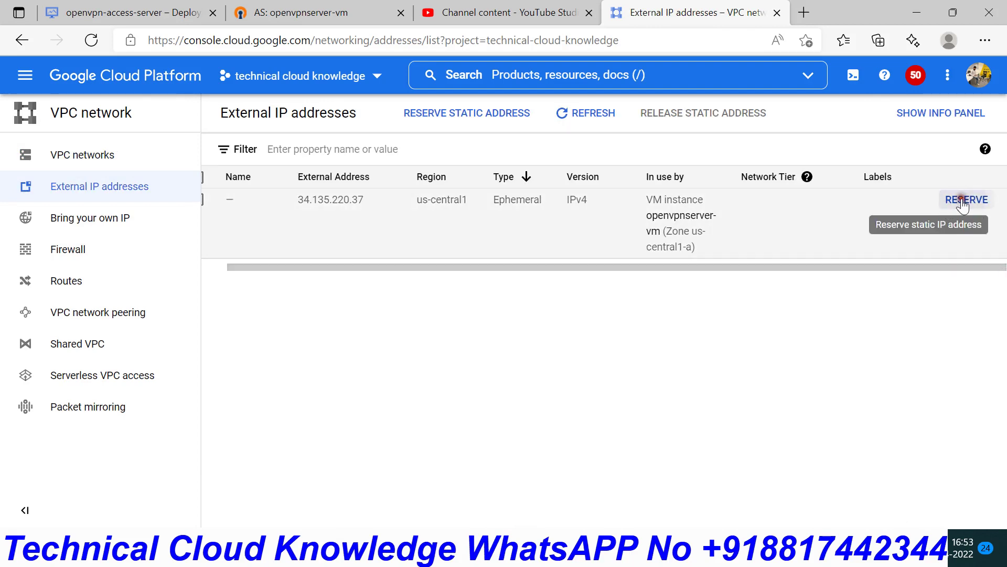
{"action": "left_click", "coordinate": [967, 199]}
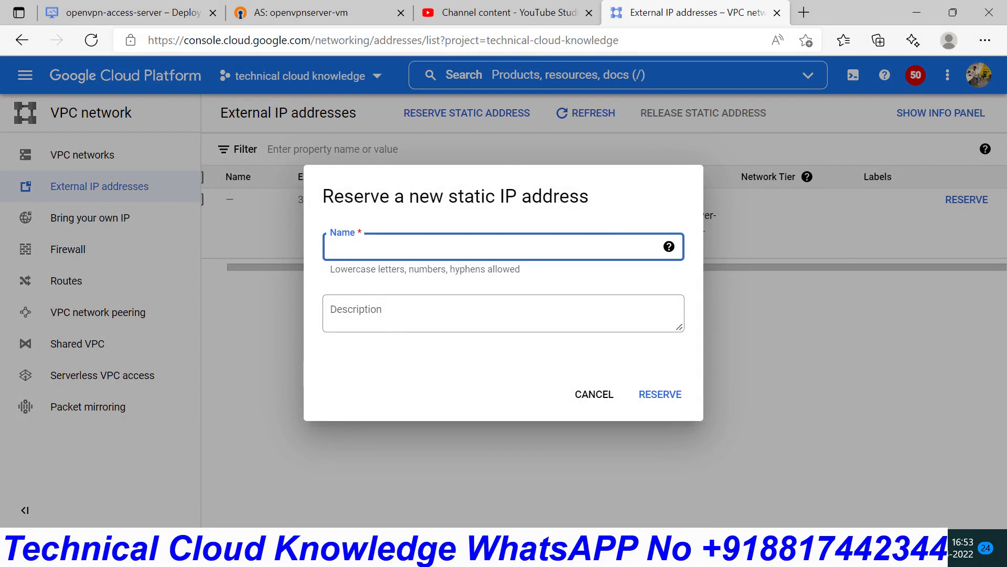
{"action": "type", "text": "vpnserver"}
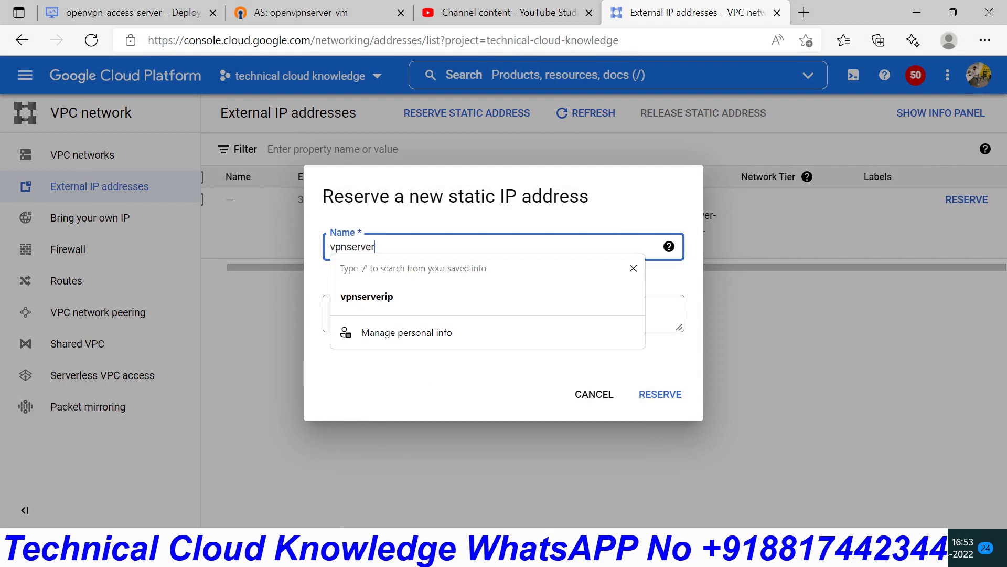
{"action": "left_click", "coordinate": [663, 394]}
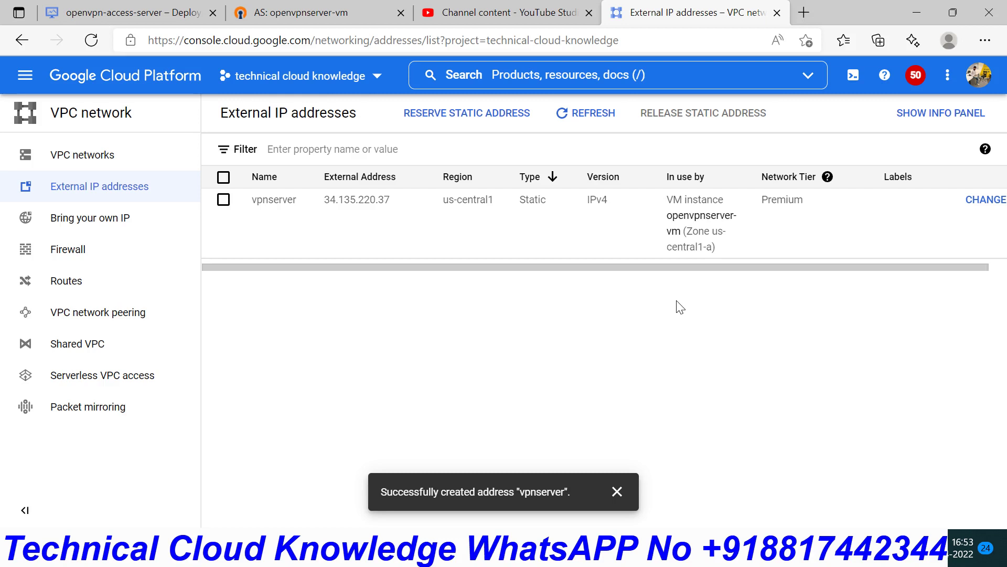
- Back in the OpenVPN admin tab, open User Management > User Permissions
{"action": "left_click", "coordinate": [323, 8]}
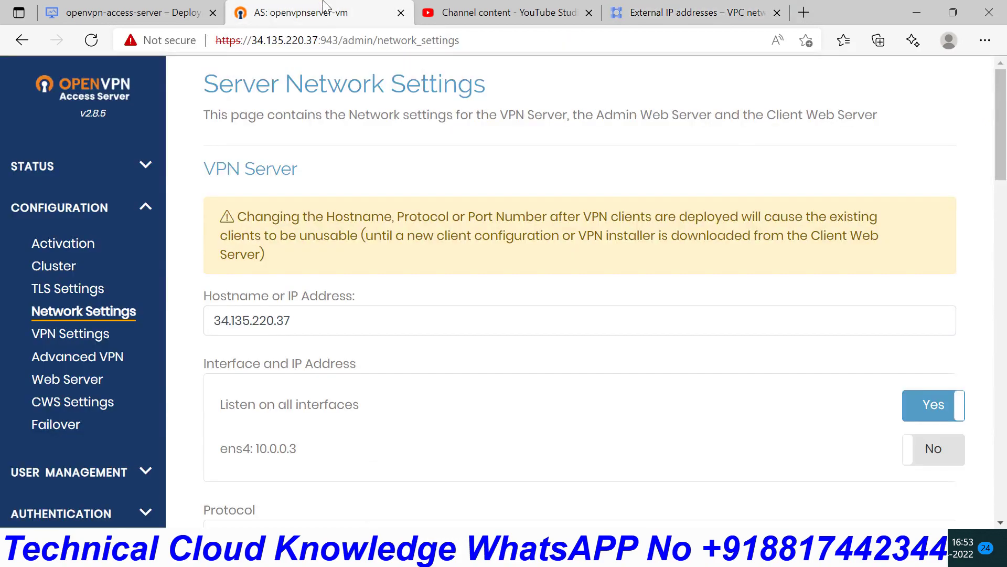
{"action": "scroll", "coordinate": [415, 417], "scroll_direction": "down", "scroll_amount": 10}
{"action": "scroll", "coordinate": [413, 420], "scroll_direction": "down", "scroll_amount": 8}
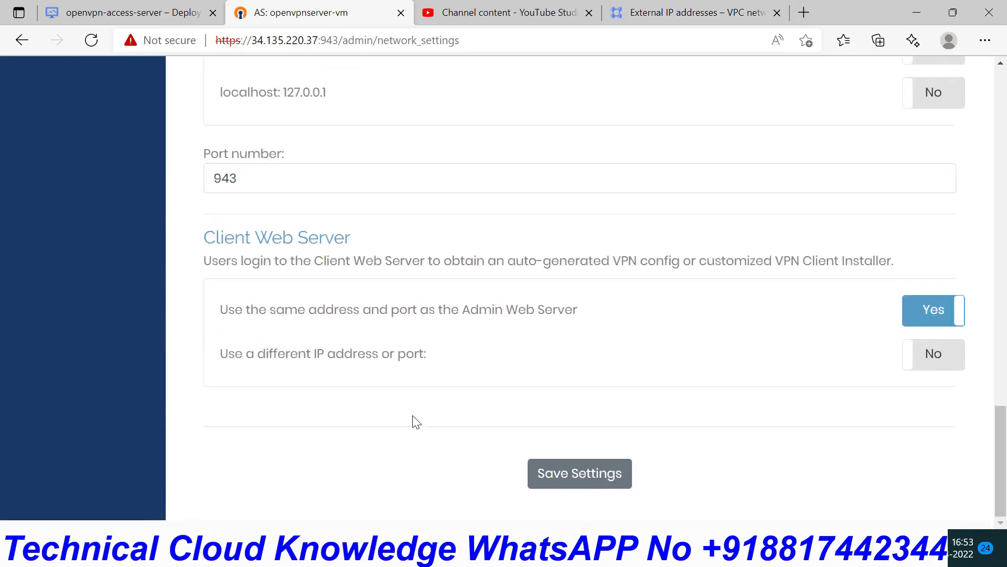
{"action": "scroll", "coordinate": [491, 439], "scroll_direction": "up", "scroll_amount": 18}
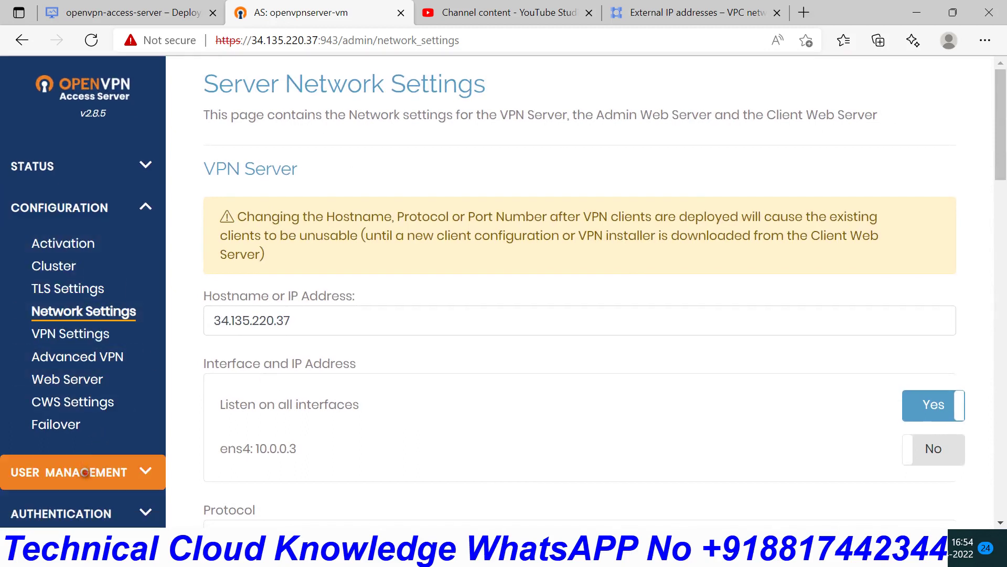
{"action": "left_click", "coordinate": [84, 466]}
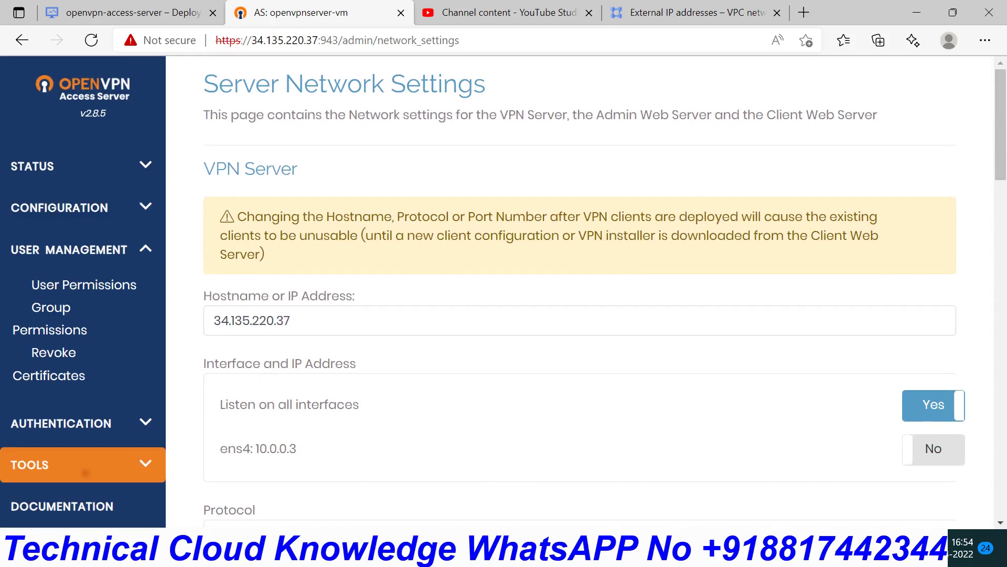
{"action": "left_click", "coordinate": [93, 286]}
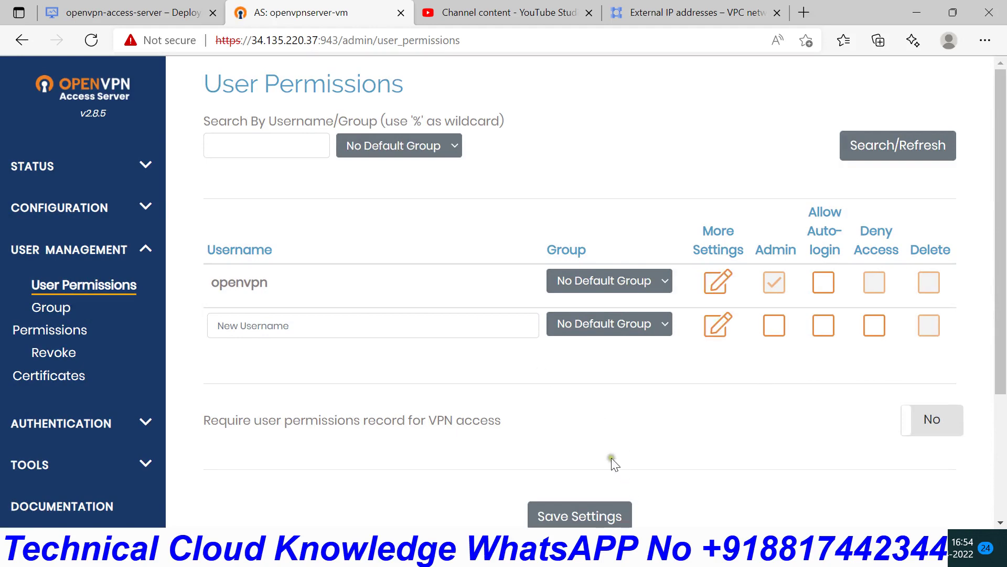
- In Paint, outline the laptop and the VPN Server / 10.0.0.2 area of the diagram
{"action": "key", "text": "alt+Tab"}
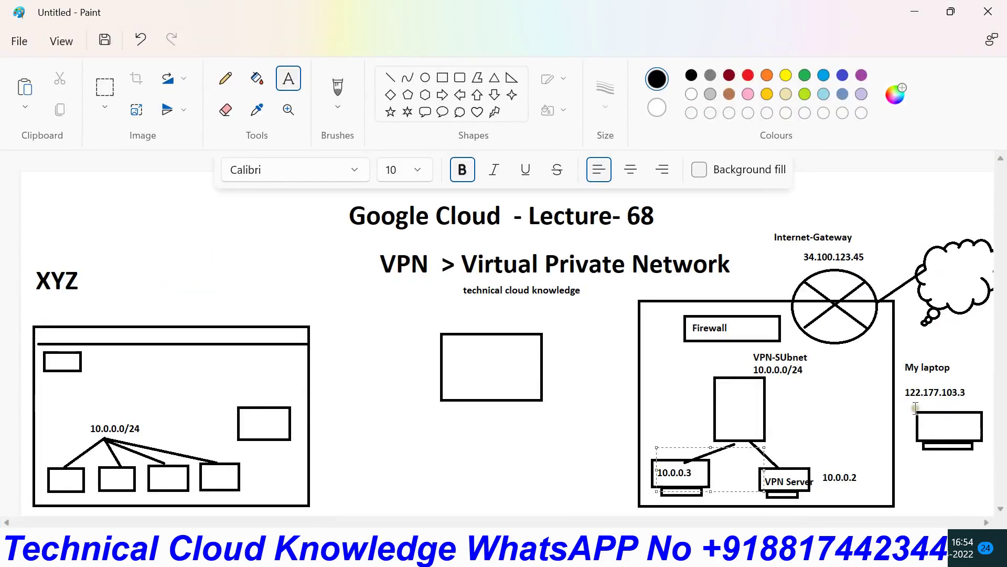
{"action": "mouse_move", "coordinate": [916, 408]}
{"action": "left_mouse_down"}
{"action": "mouse_move", "coordinate": [997, 464]}
{"action": "mouse_move", "coordinate": [993, 455]}
{"action": "left_mouse_up"}
{"action": "left_click_drag", "start_coordinate": [777, 438], "coordinate": [813, 486]}
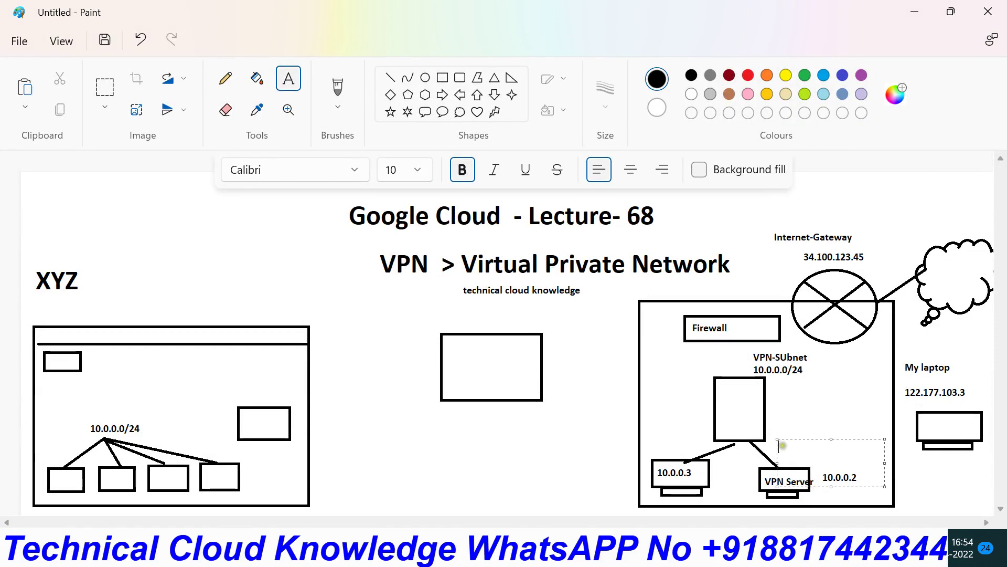
- Enter a new VPN username on the user permissions page and allow auto-login for it
{"action": "left_click", "coordinate": [914, 11]}
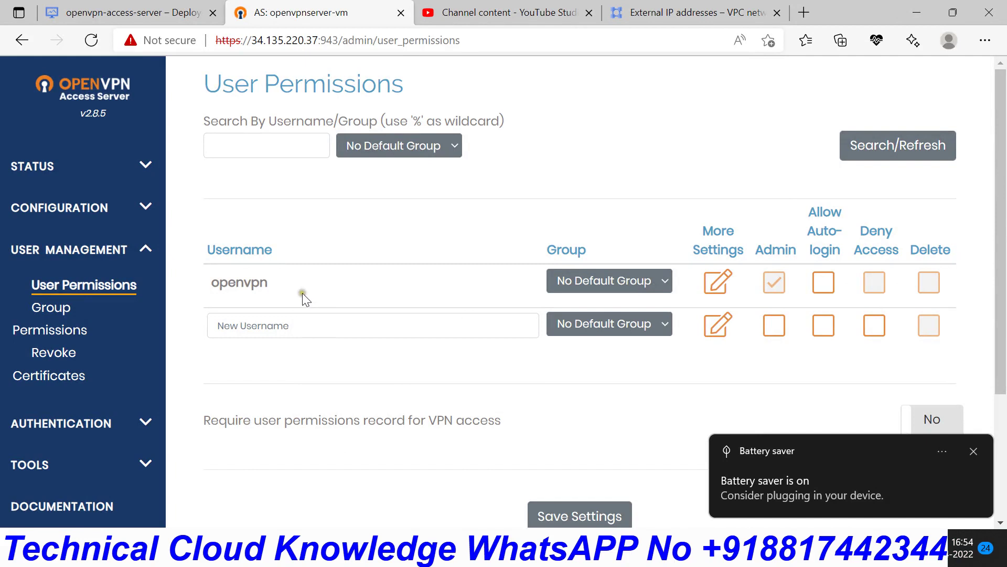
{"action": "left_click", "coordinate": [298, 326]}
{"action": "type", "text": "sanja"}
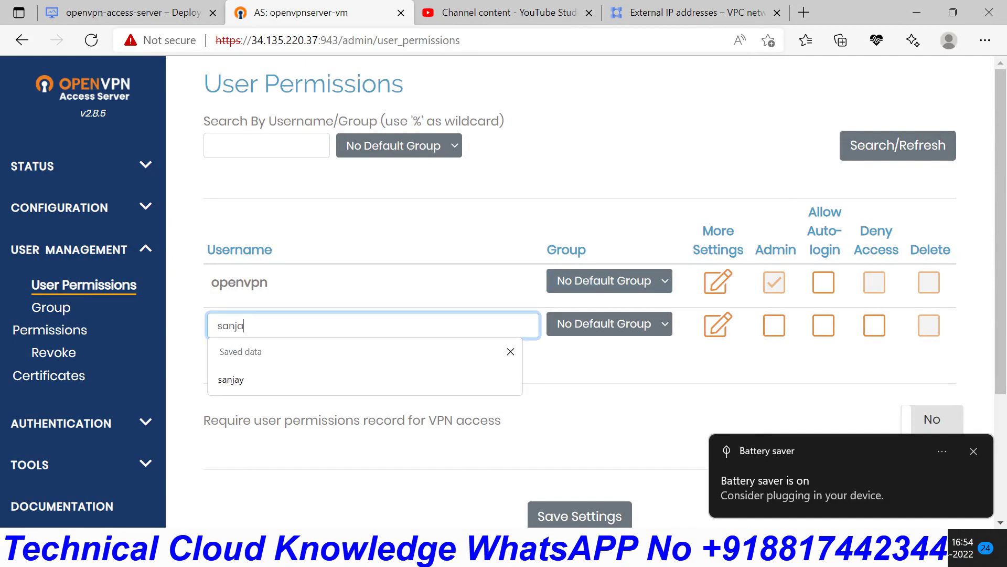
{"action": "type", "text": "y"}
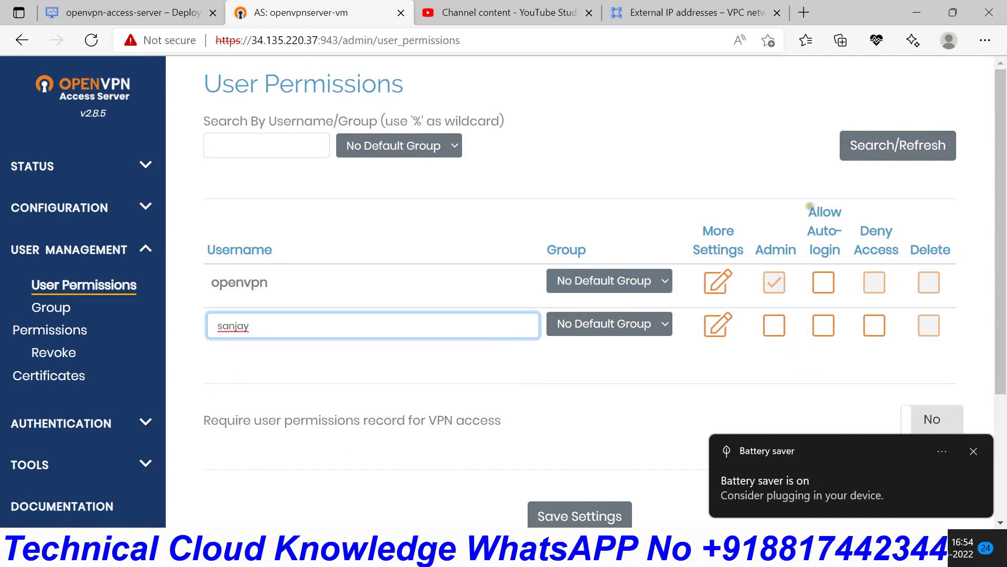
{"action": "left_click", "coordinate": [822, 327]}
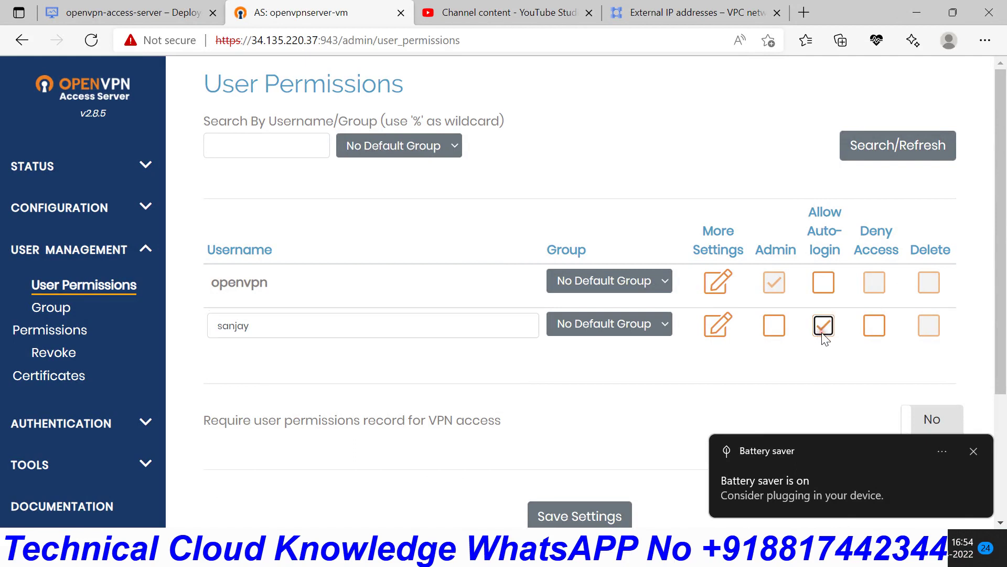
{"action": "left_click", "coordinate": [974, 452]}
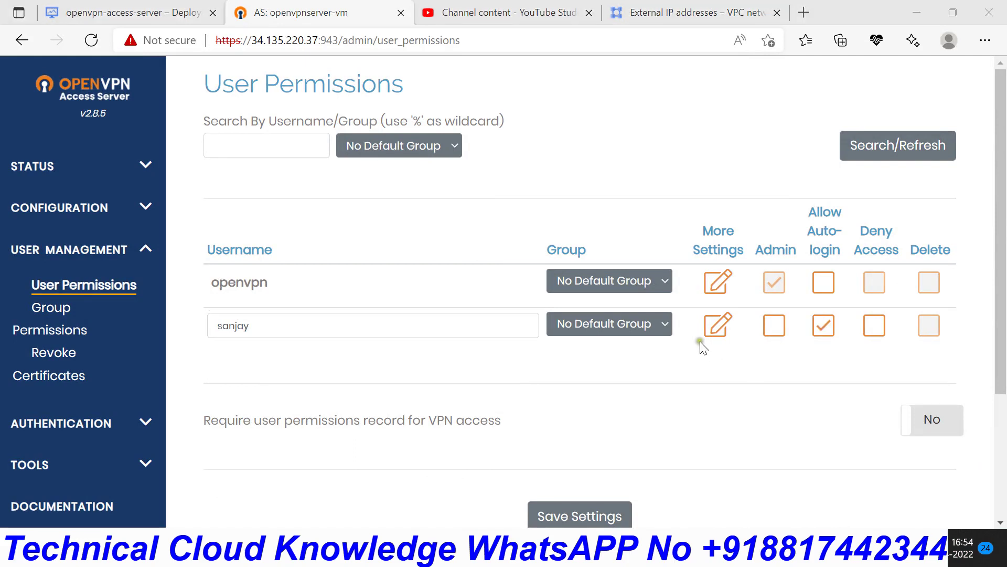
- Give the new user a local password and save the permission settings
{"action": "left_click", "coordinate": [720, 326]}
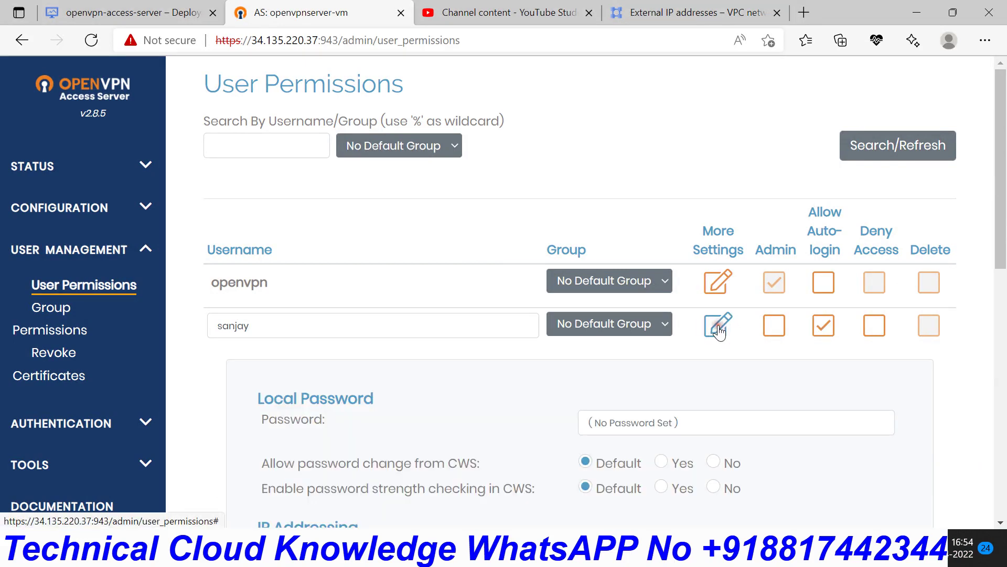
{"action": "left_click", "coordinate": [615, 422]}
{"action": "type", "text": "s"}
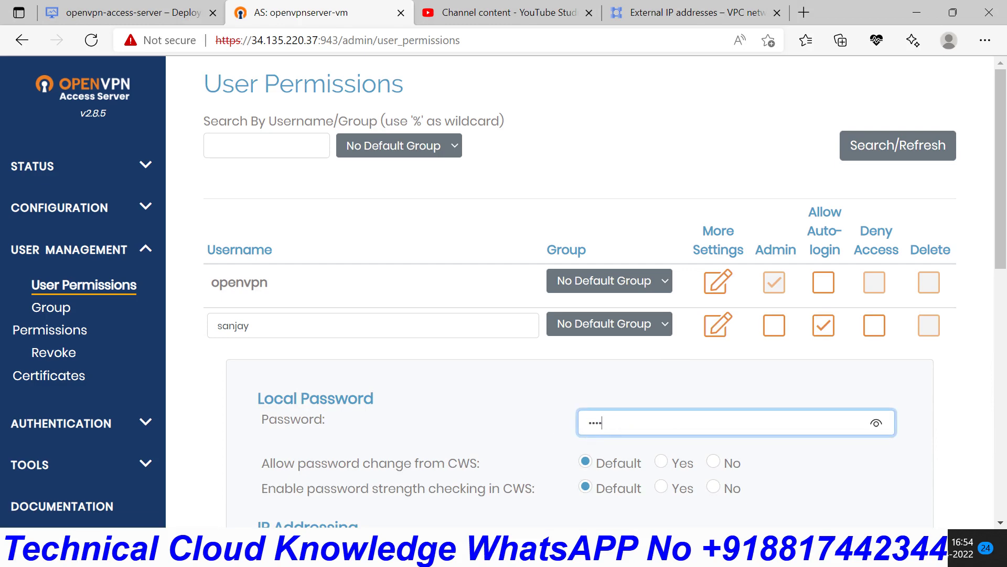
{"action": "scroll", "coordinate": [934, 444], "scroll_direction": "down", "scroll_amount": 5}
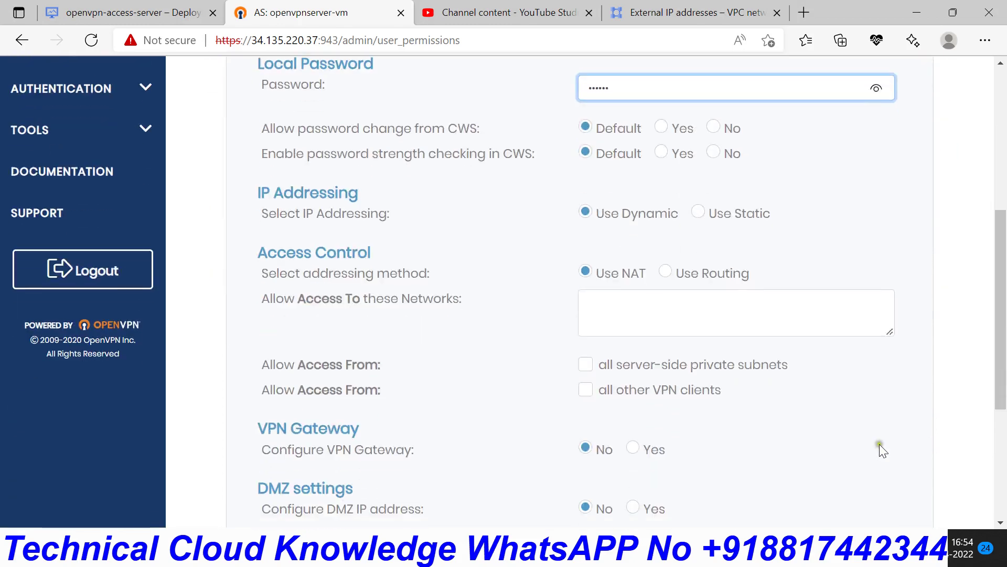
{"action": "scroll", "coordinate": [735, 454], "scroll_direction": "down", "scroll_amount": 4}
{"action": "left_click", "coordinate": [574, 479]}
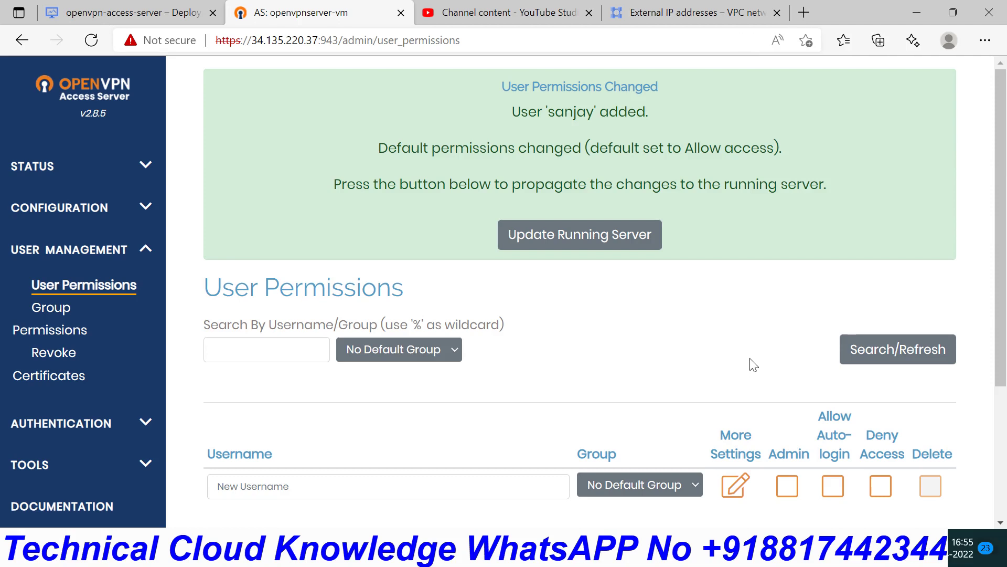
{"action": "scroll", "coordinate": [754, 365], "scroll_direction": "down", "scroll_amount": 3}
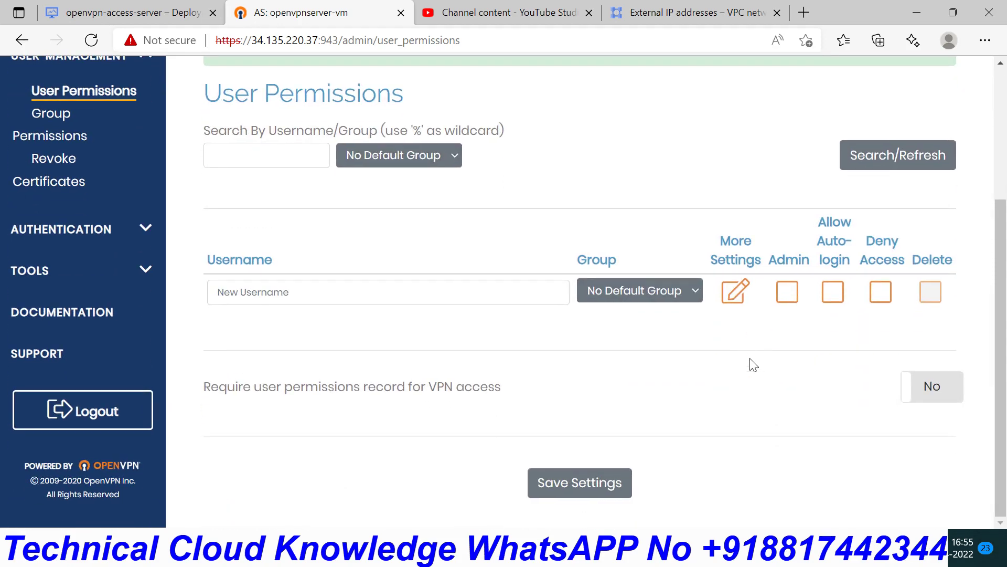
{"action": "scroll", "coordinate": [754, 365], "scroll_direction": "up", "scroll_amount": 3}
{"action": "scroll", "coordinate": [754, 365], "scroll_direction": "down", "scroll_amount": 3}
- Back in Paint, draw a text-box outline over the VPN Server (10.0.0.2) box
{"action": "left_click", "coordinate": [113, 14]}
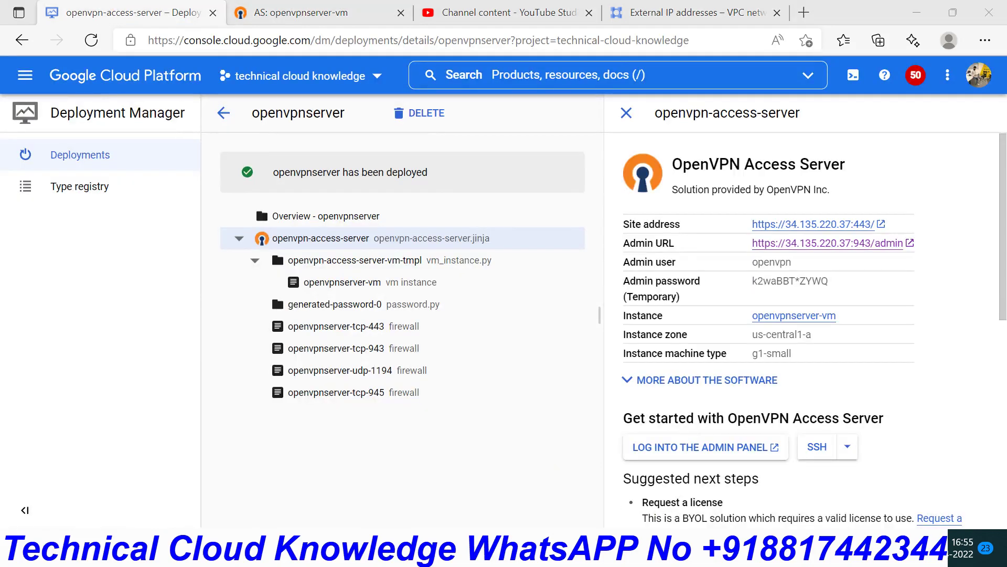
{"action": "key", "text": "alt+Tab"}
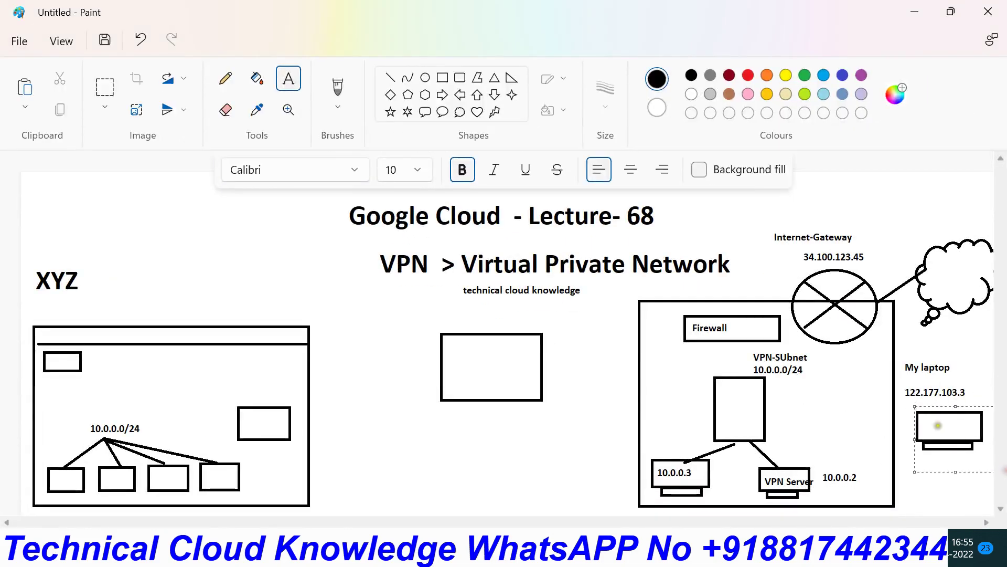
{"action": "left_click_drag", "start_coordinate": [751, 465], "coordinate": [857, 497]}
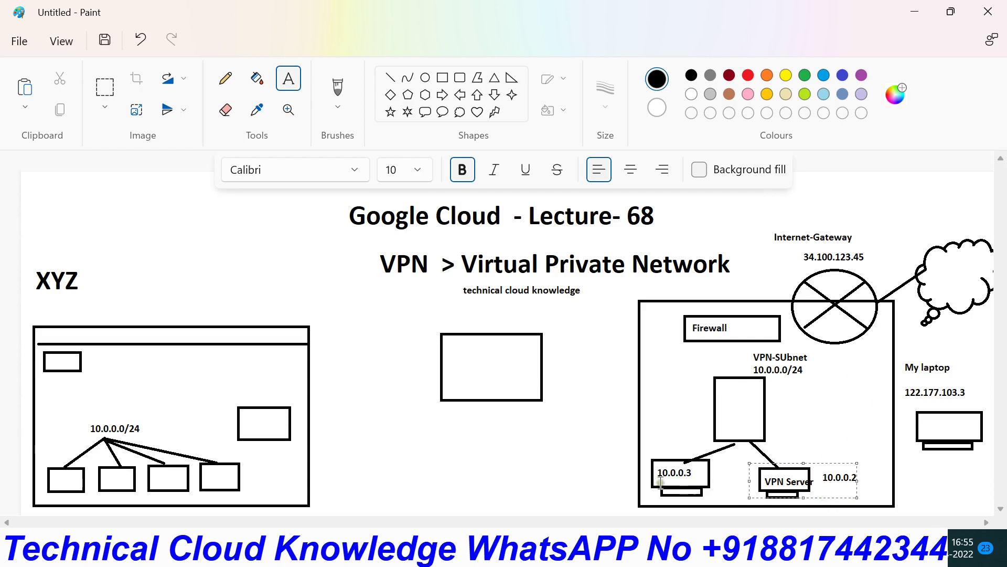
- Rerun ping 10.0.0.2 in the second Command Prompt window; it still times out
{"action": "left_click", "coordinate": [682, 552]}
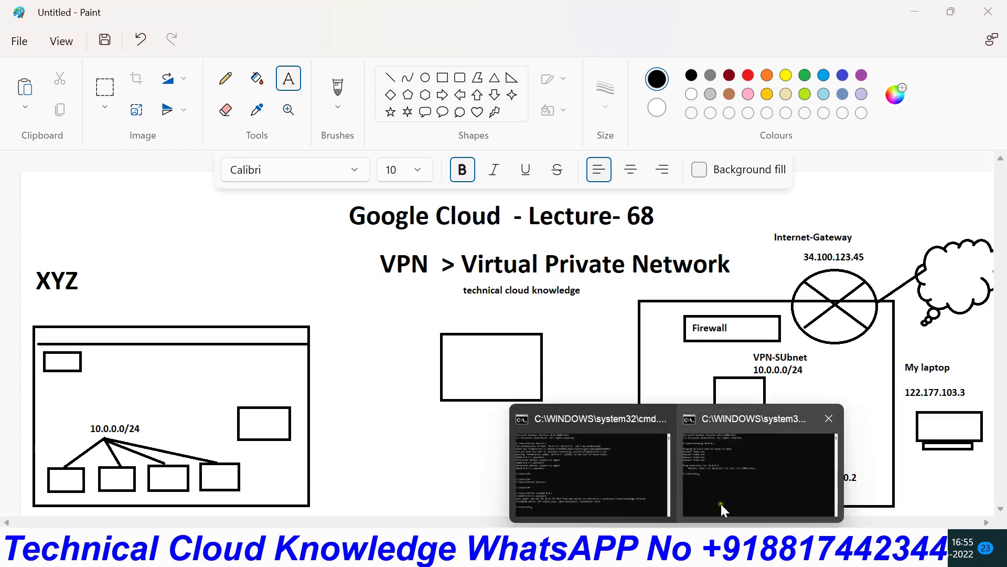
{"action": "left_click", "coordinate": [722, 509]}
{"action": "key", "text": "Up"}
{"action": "key", "text": "Return"}
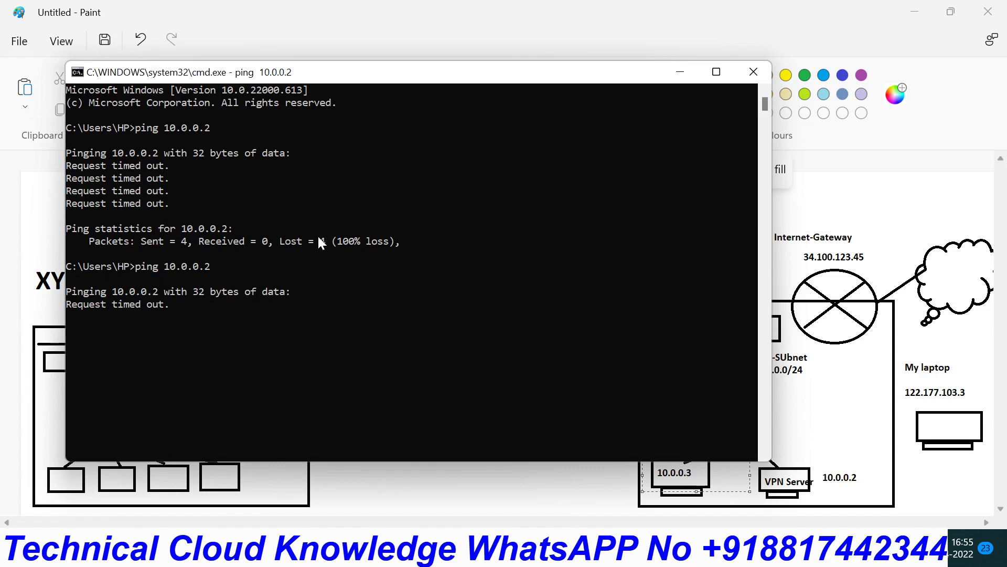
{"action": "mouse_move", "coordinate": [711, 551]}
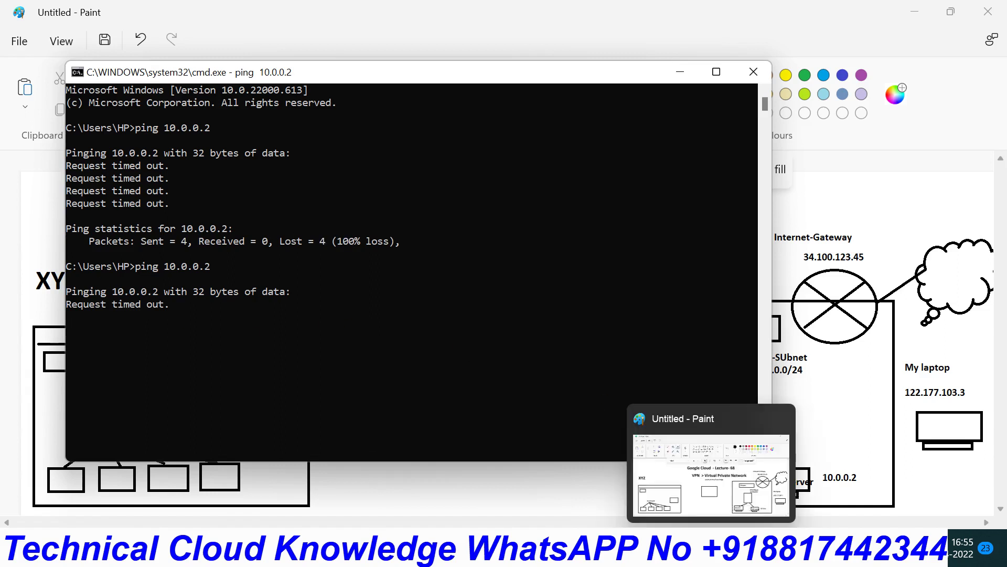
{"action": "mouse_move", "coordinate": [645, 551]}
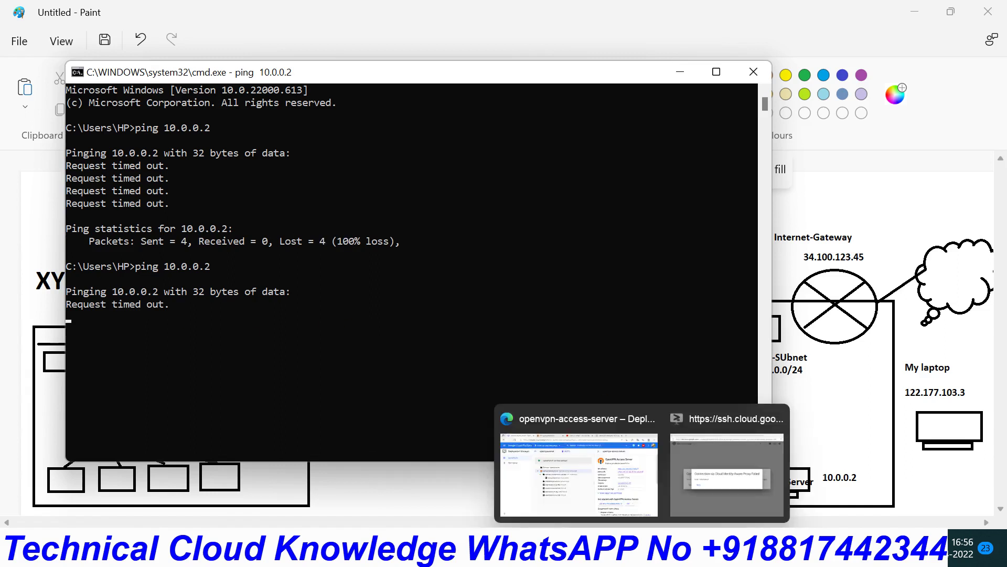
{"action": "left_click", "coordinate": [603, 454]}
{"action": "mouse_move", "coordinate": [712, 551]}
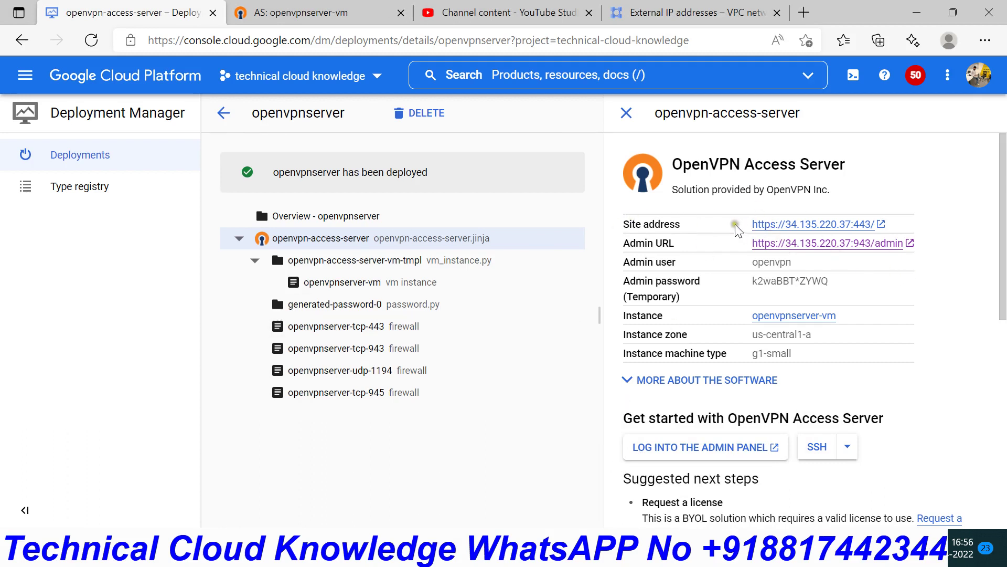
{"action": "left_click_drag", "start_coordinate": [754, 224], "coordinate": [843, 222]}
{"action": "mouse_move", "coordinate": [903, 220]}
{"action": "left_mouse_down"}
{"action": "mouse_move", "coordinate": [800, 224]}
{"action": "mouse_move", "coordinate": [894, 220]}
{"action": "left_mouse_up"}
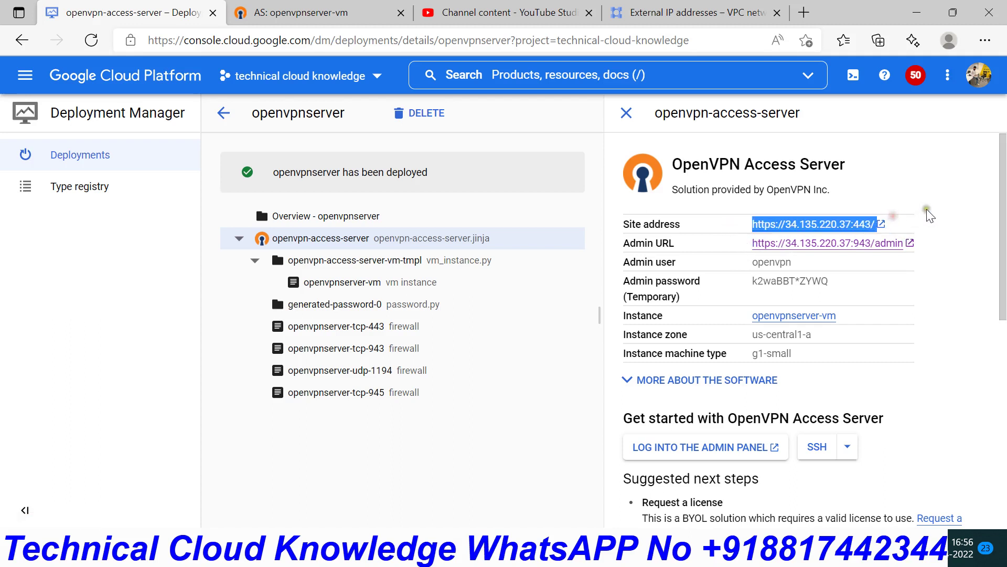
{"action": "left_click_drag", "start_coordinate": [729, 254], "coordinate": [844, 254]}
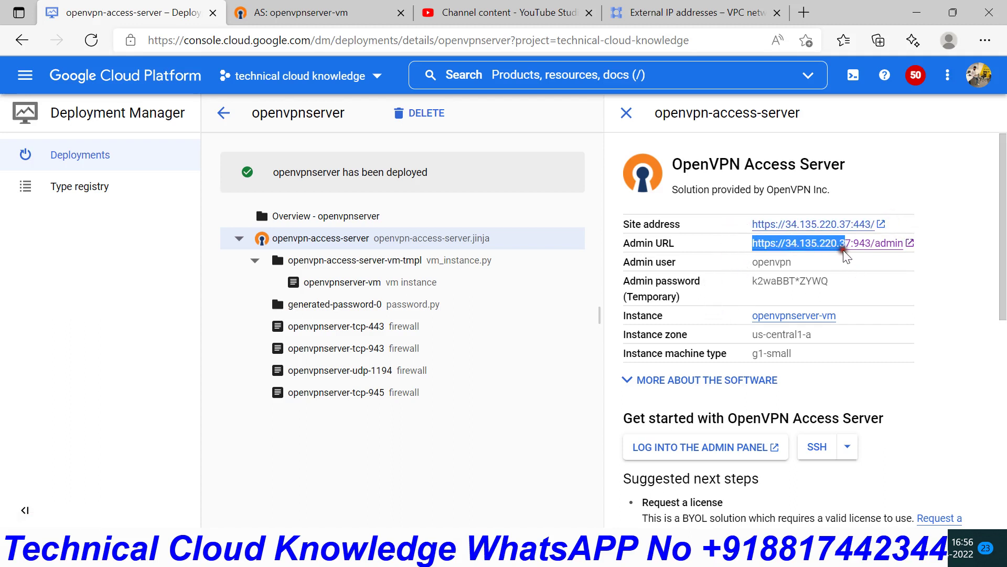
{"action": "left_click", "coordinate": [753, 224]}
{"action": "left_click_drag", "start_coordinate": [753, 224], "coordinate": [878, 226]}
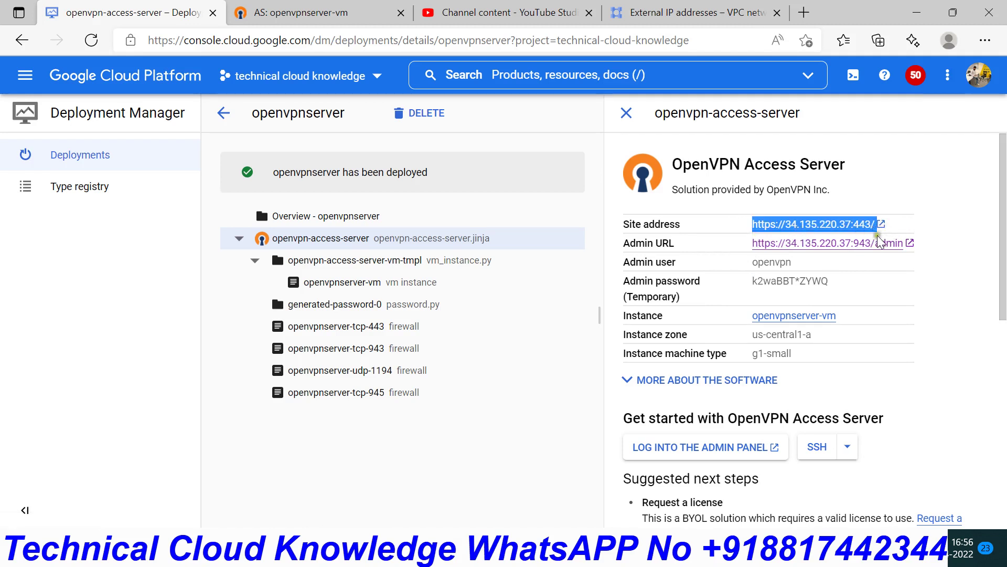
{"action": "right_click", "coordinate": [836, 227]}
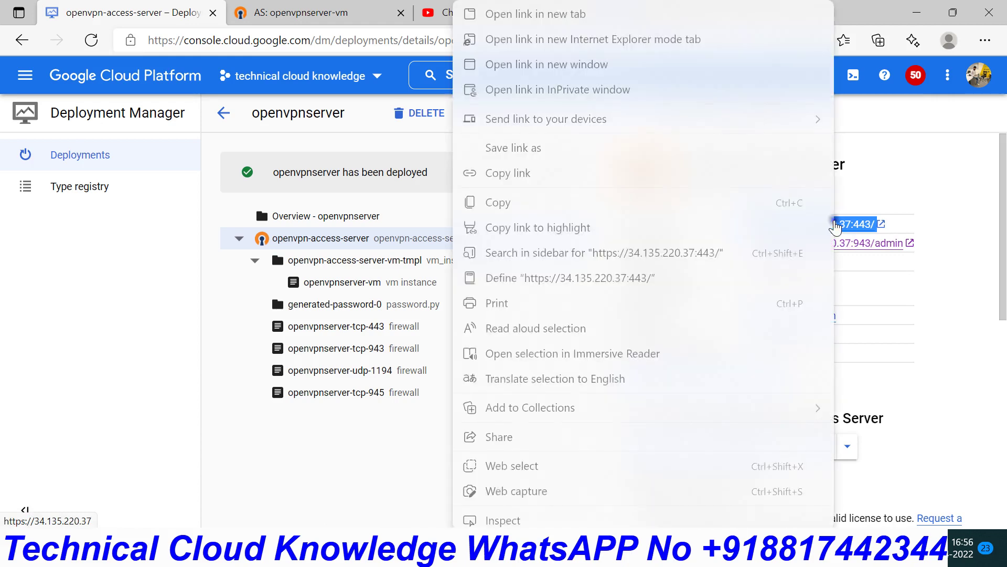
{"action": "left_click", "coordinate": [531, 208]}
{"action": "key", "text": "alt+Tab"}
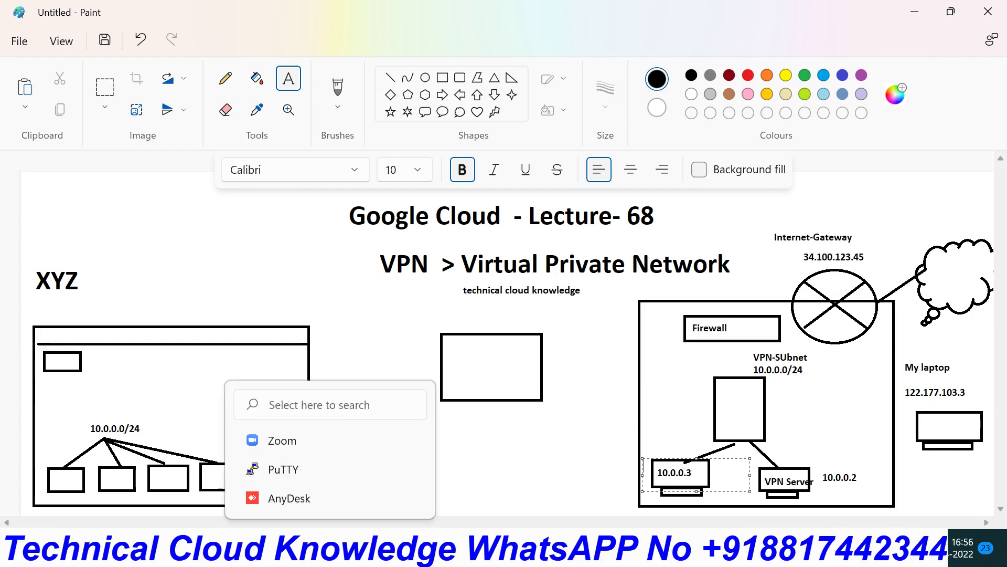
- Launch Google Chrome and open a new window in the chosen profile
{"action": "left_click", "coordinate": [338, 463]}
{"action": "left_click", "coordinate": [376, 210]}
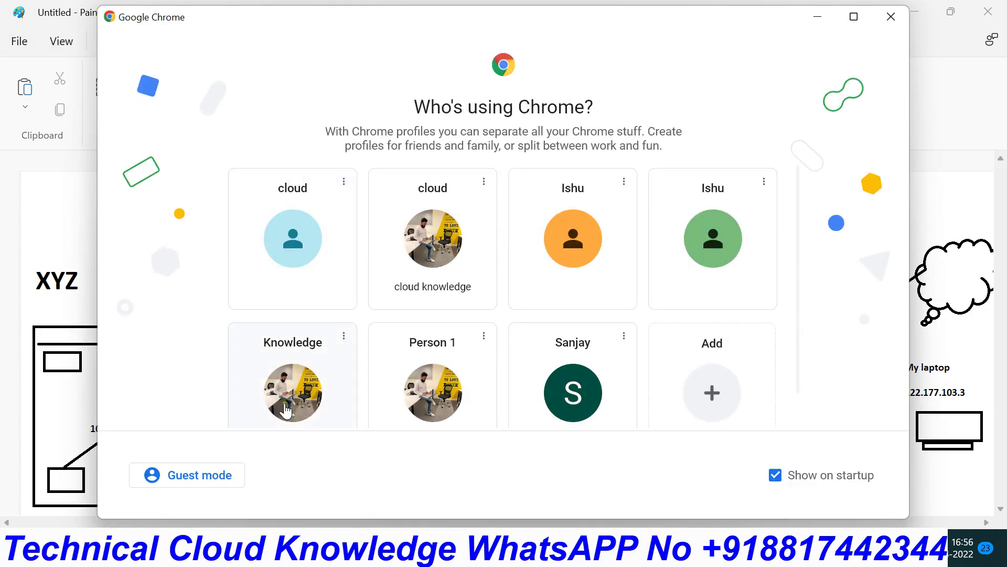
{"action": "left_click", "coordinate": [286, 388]}
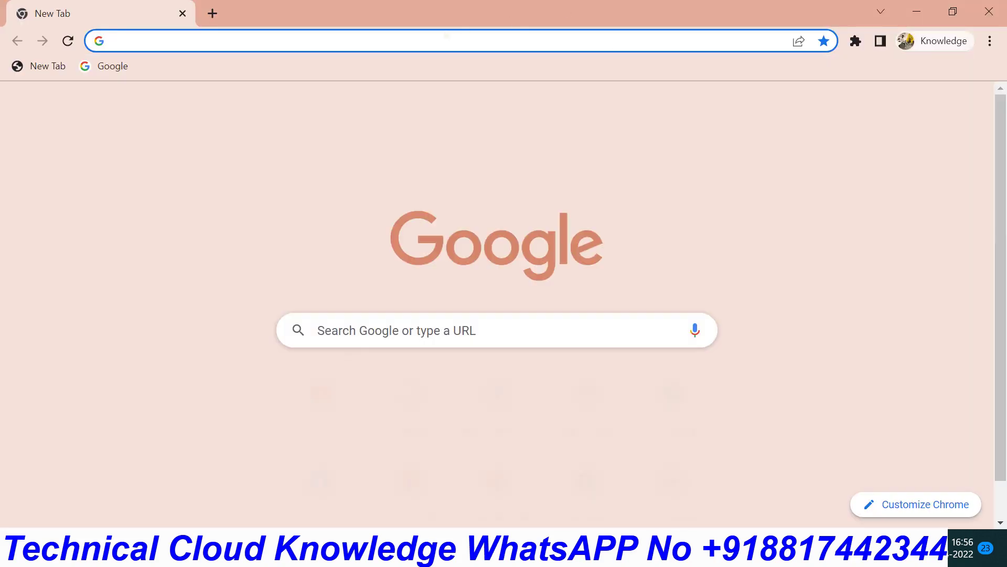
{"action": "key", "text": "ctrl+v"}
{"action": "key", "text": "Return"}
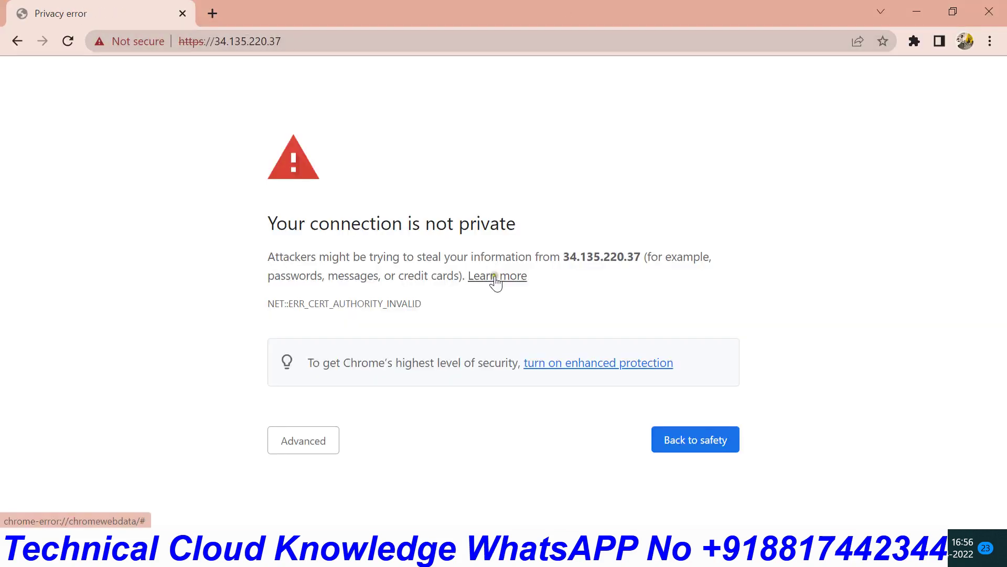
{"action": "left_click", "coordinate": [302, 444]}
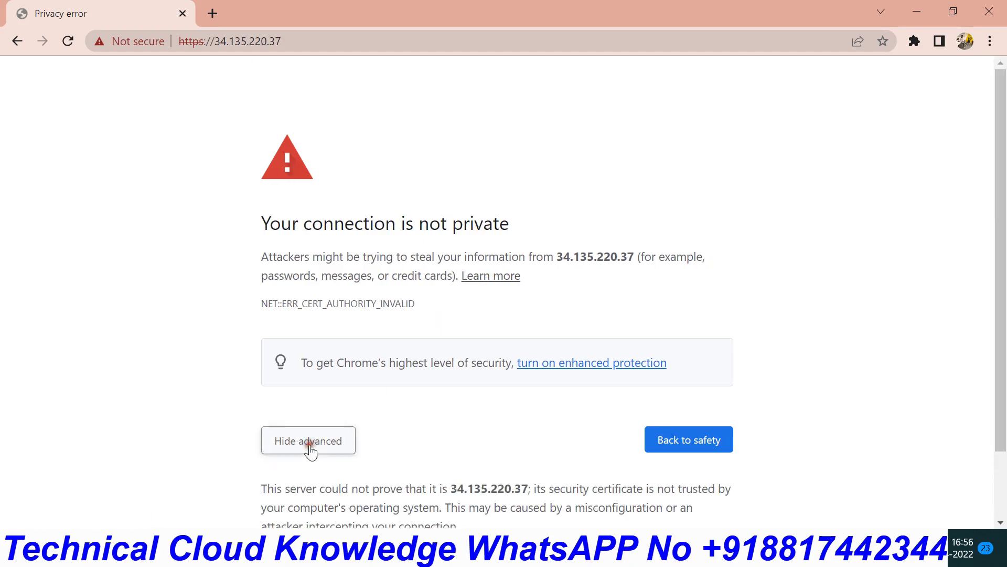
{"action": "scroll", "coordinate": [374, 421], "scroll_direction": "down", "scroll_amount": 2}
{"action": "left_click", "coordinate": [306, 482]}
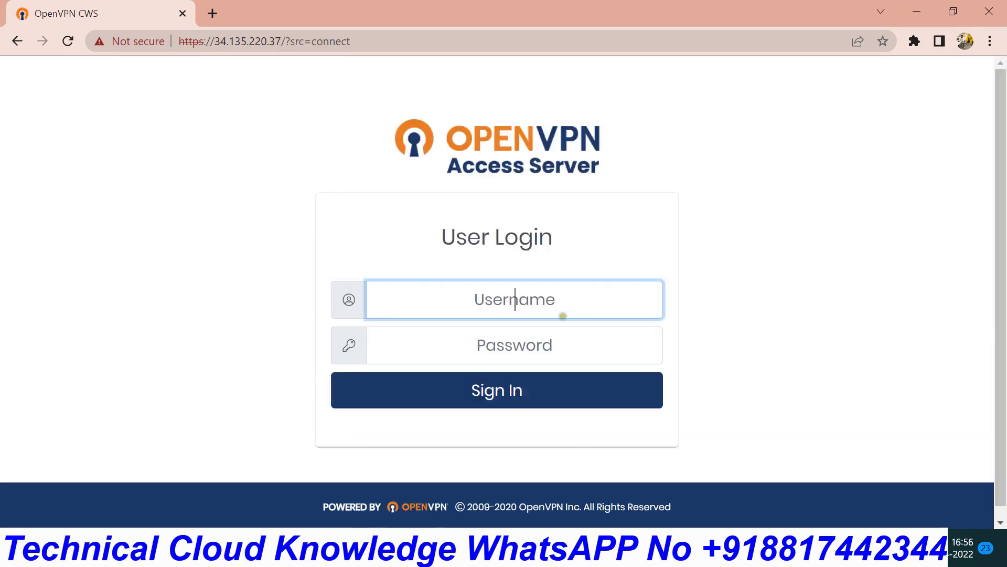
- Sign in to the client web UI with the new VPN user's username and password
{"action": "left_click", "coordinate": [495, 299]}
{"action": "type", "text": "sanjay"}
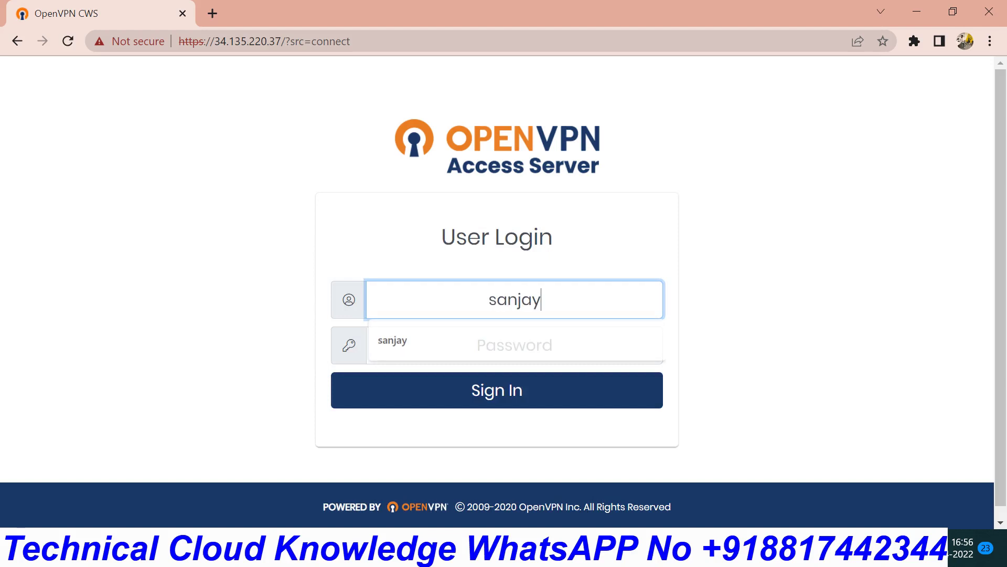
{"action": "key", "text": "Tab"}
{"action": "type", "text": "••"}
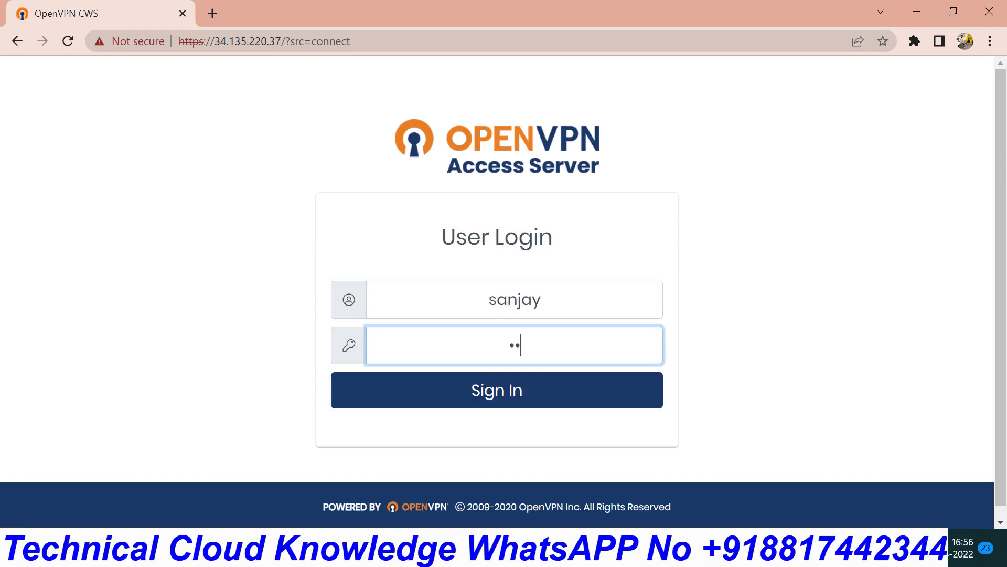
{"action": "left_click", "coordinate": [497, 390]}
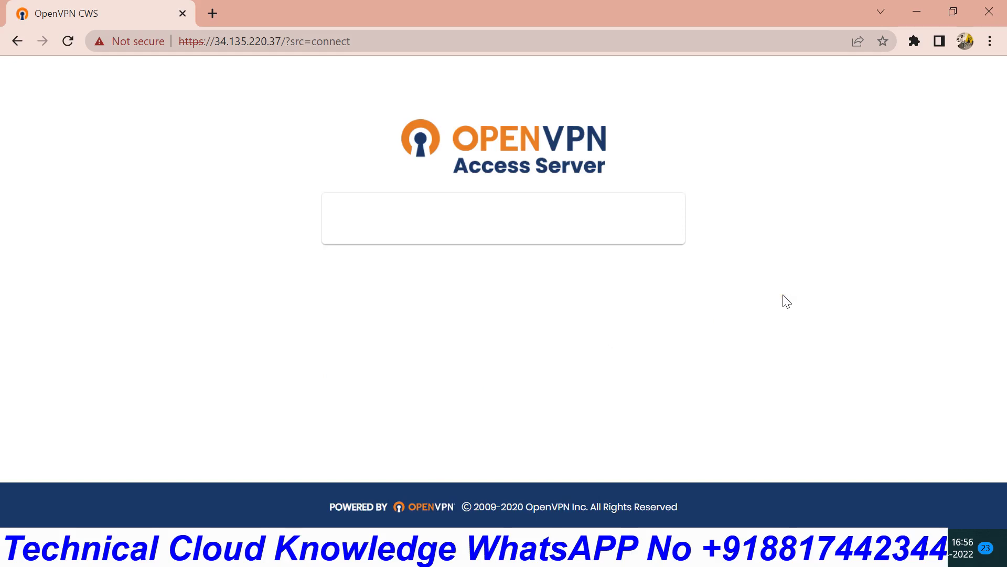
- Download the 'Yourself (user-locked profile)' connection profile client.ovpn
{"action": "scroll", "coordinate": [787, 302], "scroll_direction": "down", "scroll_amount": 8}
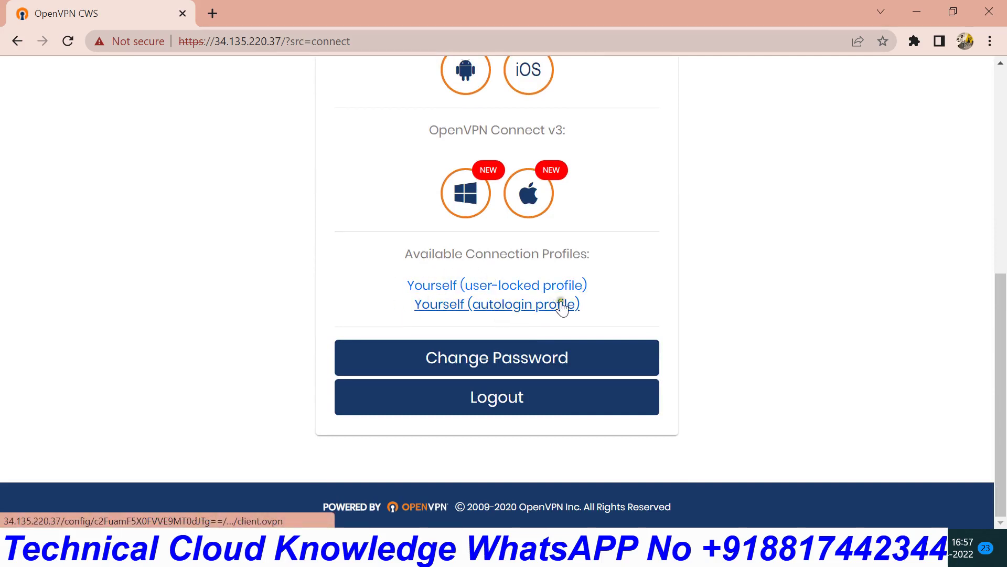
{"action": "left_click", "coordinate": [457, 285]}
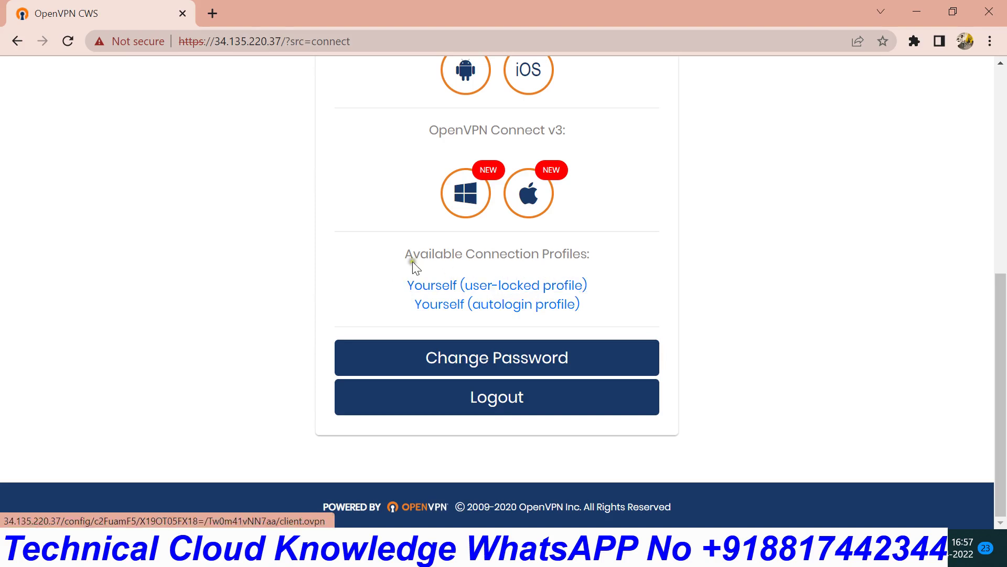
{"action": "left_click", "coordinate": [503, 289]}
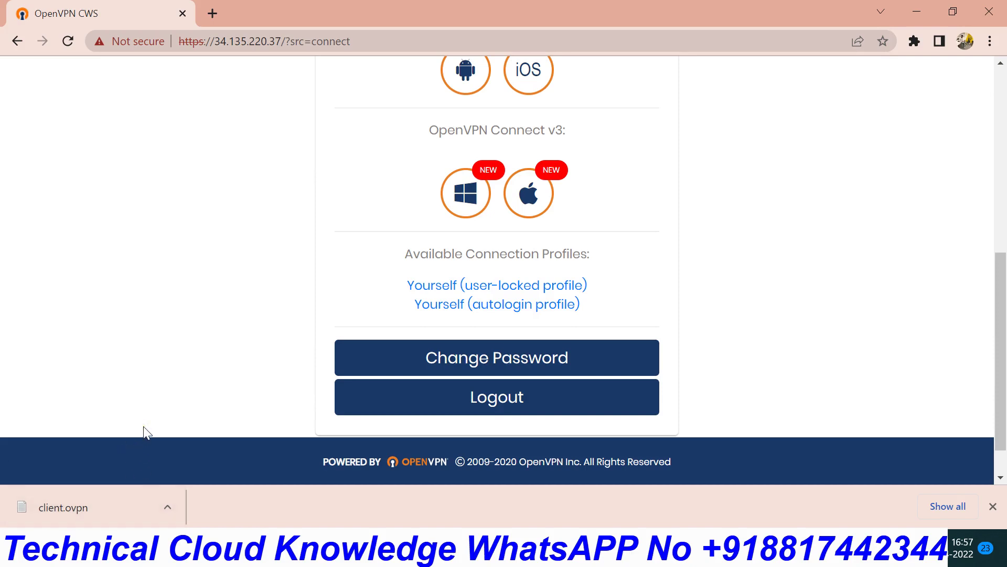
- In a new tab, search Google for 'openvpn download'
{"action": "left_click", "coordinate": [221, 13]}
{"action": "left_click", "coordinate": [319, 42]}
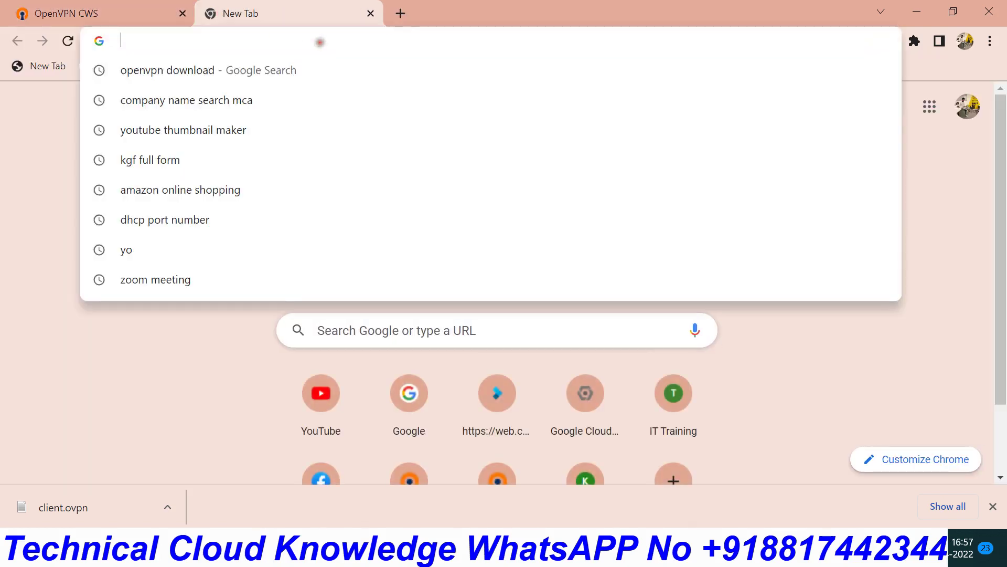
{"action": "type", "text": "google.com"}
{"action": "key", "text": "Return"}
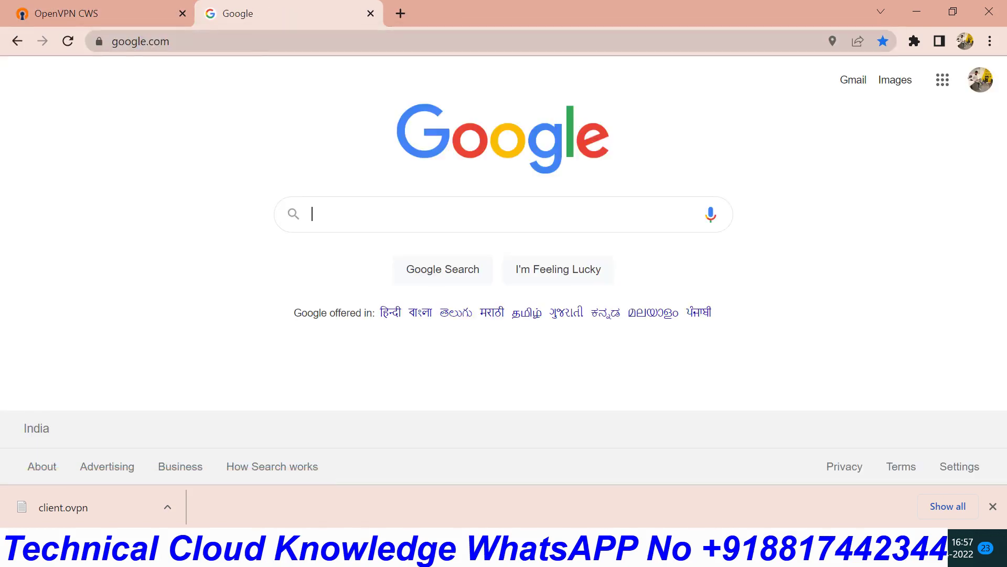
{"action": "type", "text": "ope"}
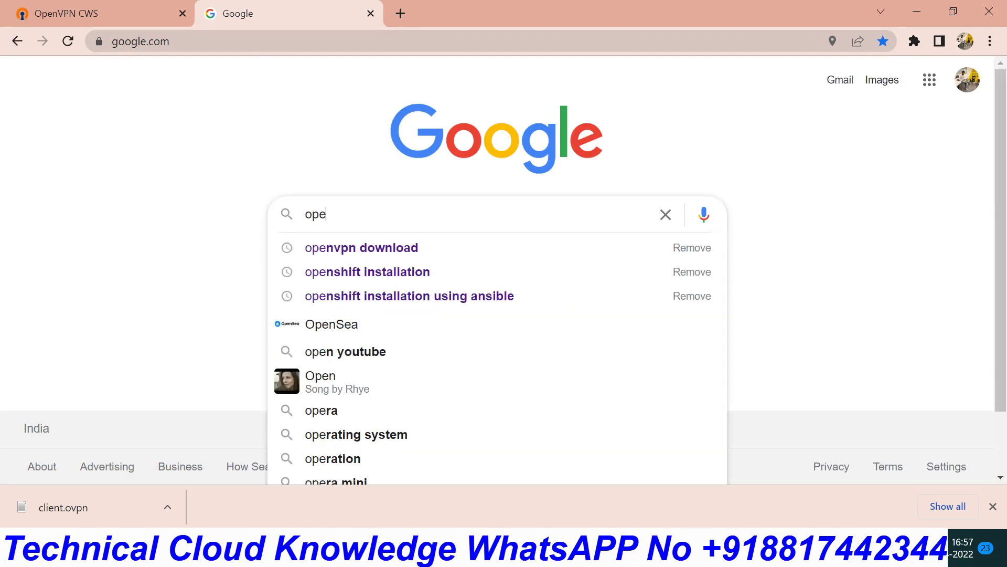
{"action": "key", "text": "Down"}
{"action": "key", "text": "Return"}
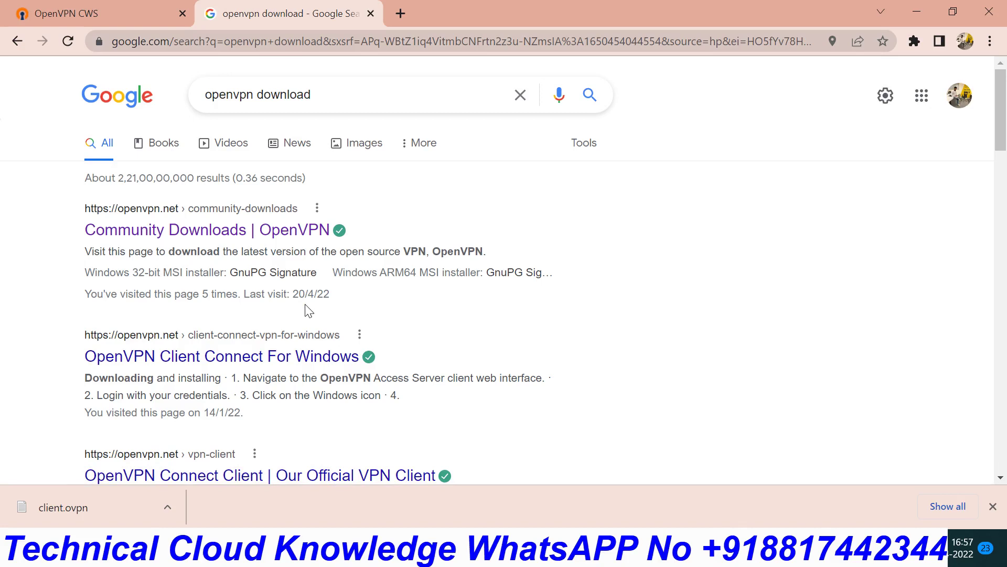
- On the Community Downloads page, download OpenVPN-2.5.6-I601-amd64.msi
{"action": "left_click", "coordinate": [205, 235]}
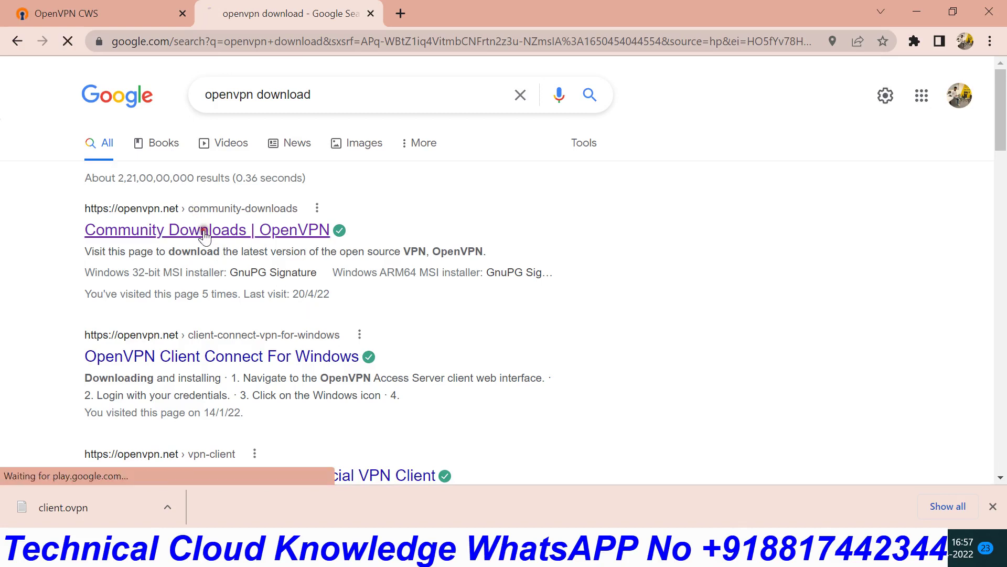
{"action": "scroll", "coordinate": [629, 319], "scroll_direction": "down", "scroll_amount": 1}
{"action": "scroll", "coordinate": [630, 319], "scroll_direction": "down", "scroll_amount": 9}
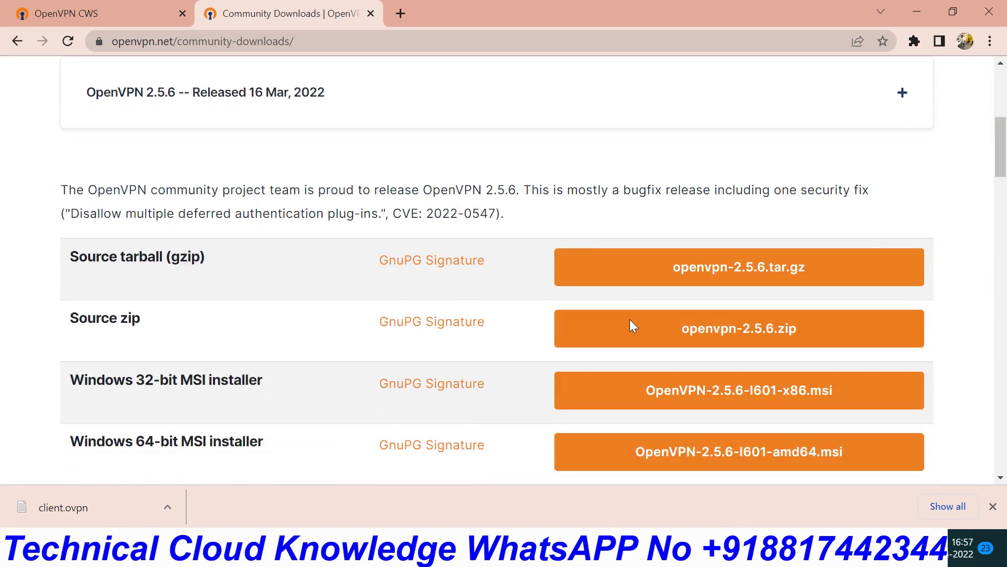
{"action": "scroll", "coordinate": [629, 320], "scroll_direction": "up", "scroll_amount": 2}
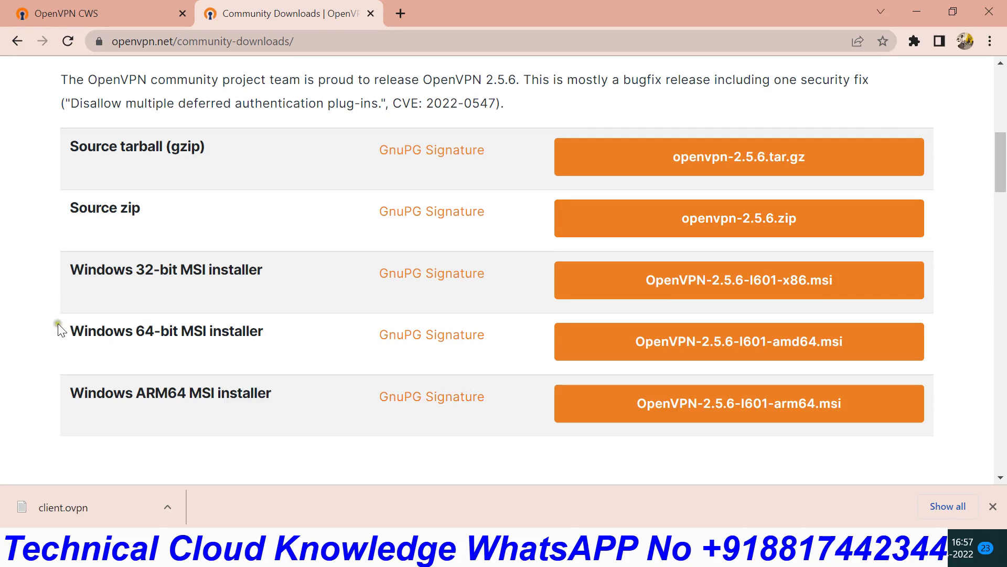
{"action": "left_click_drag", "start_coordinate": [58, 323], "coordinate": [288, 279]}
{"action": "left_click", "coordinate": [272, 347]}
{"action": "left_click", "coordinate": [744, 346]}
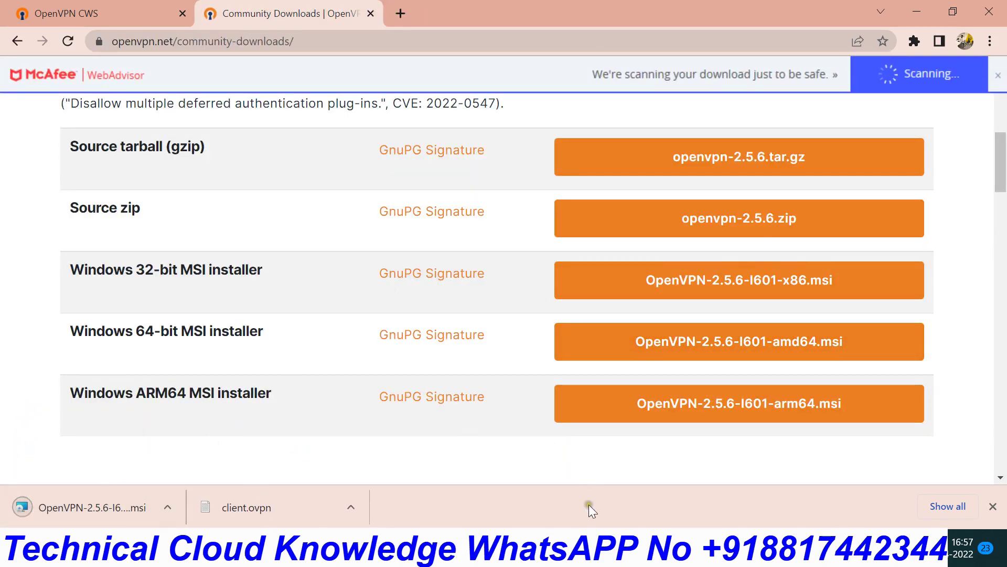
- Show the downloaded OpenVPN MSI installer in its Downloads folder
{"action": "left_click", "coordinate": [645, 555]}
{"action": "left_click", "coordinate": [645, 555]}
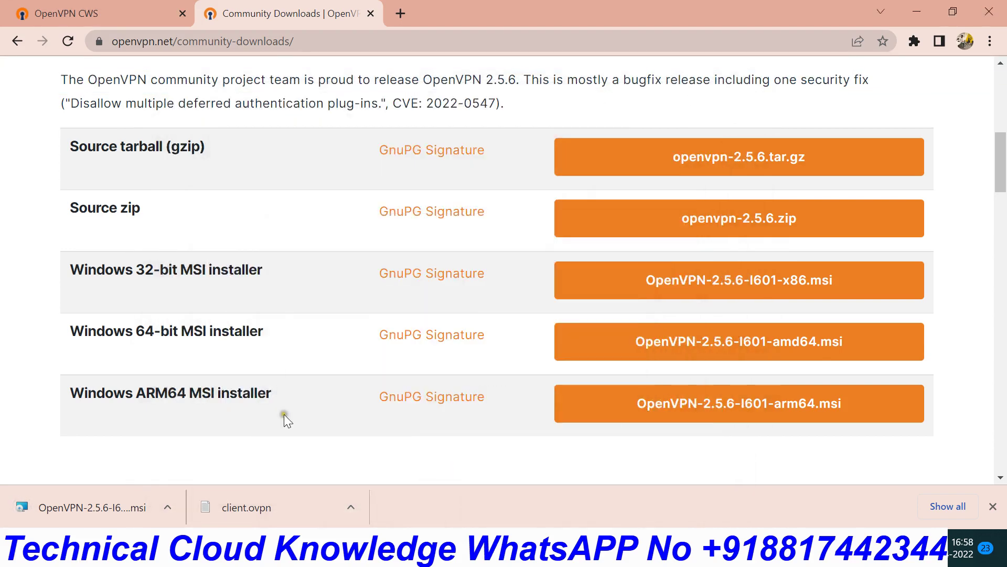
{"action": "left_click", "coordinate": [168, 506]}
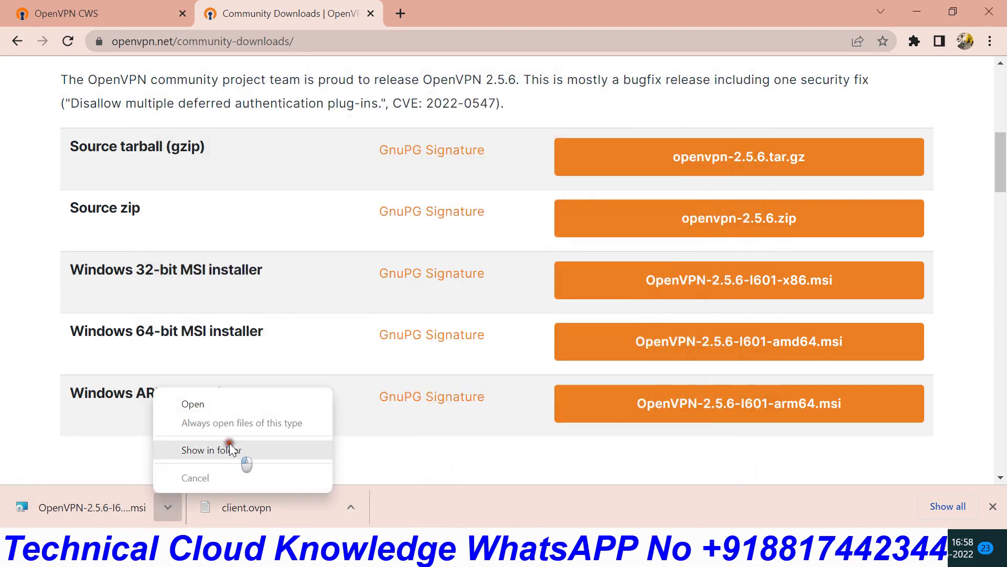
{"action": "left_click", "coordinate": [242, 455]}
- Run the MSI with Install Now, approve the admin prompt, and close the finished installer
{"action": "double_click", "coordinate": [333, 181]}
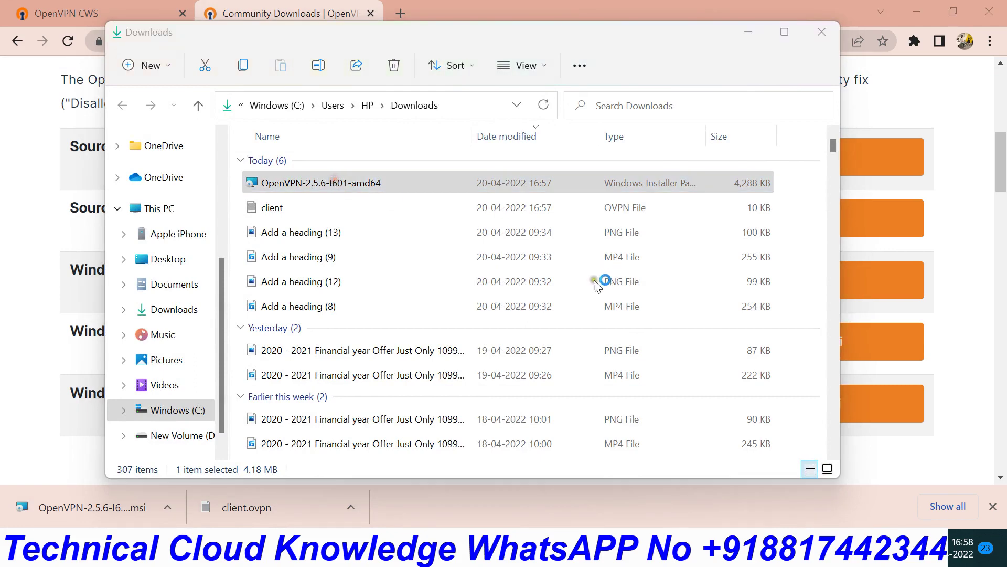
{"action": "left_click", "coordinate": [500, 283]}
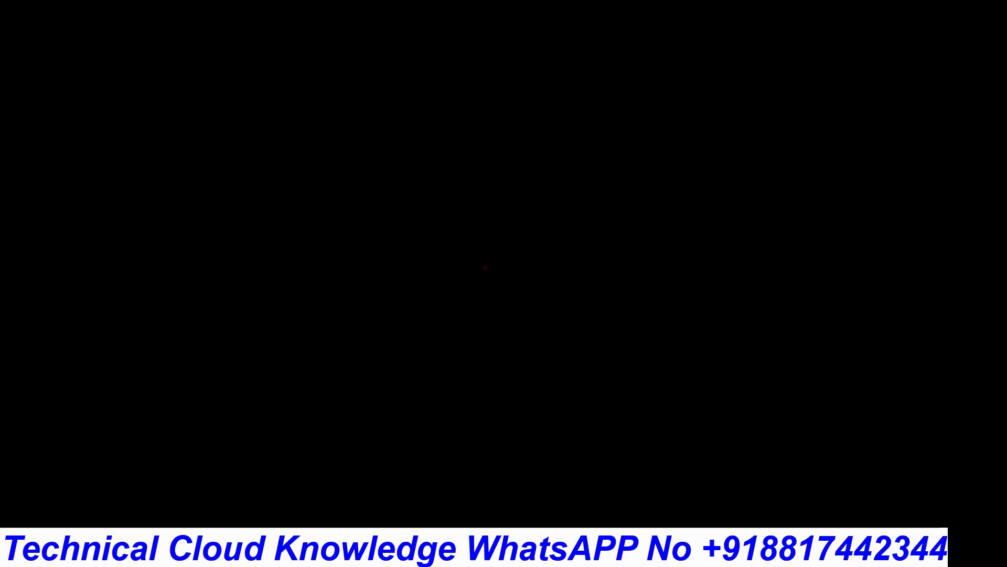
{"action": "left_click", "coordinate": [442, 373]}
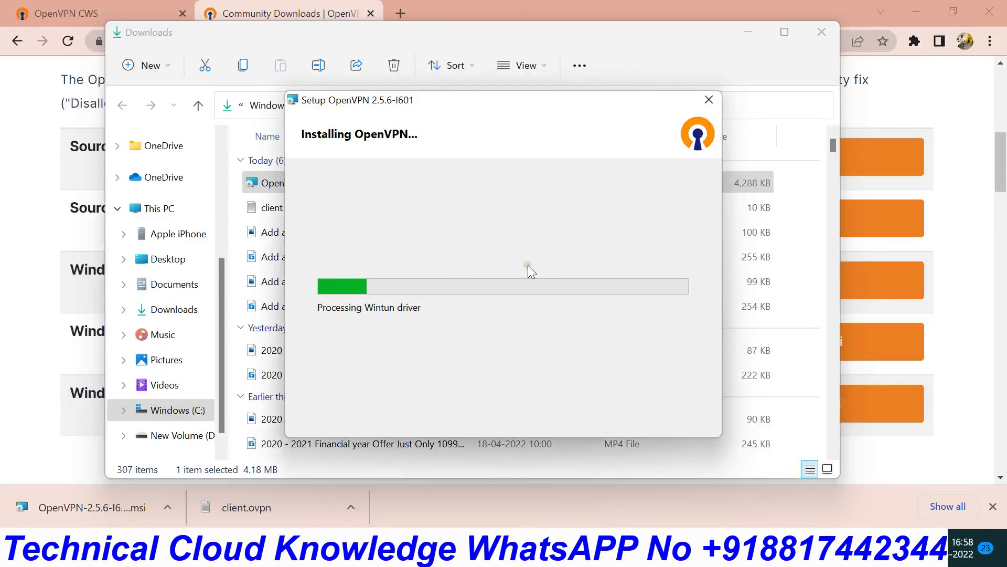
{"action": "left_click", "coordinate": [752, 31]}
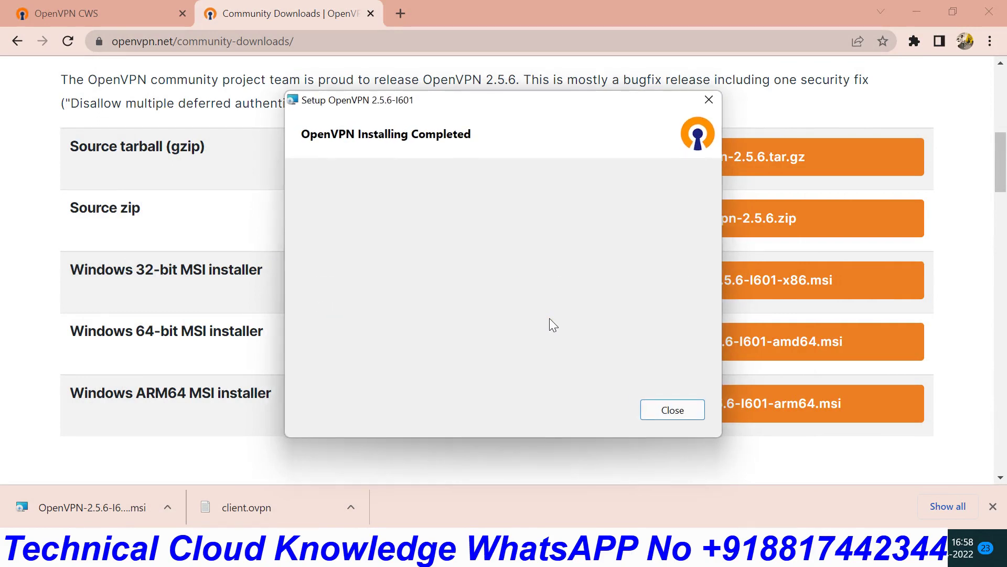
{"action": "left_click", "coordinate": [671, 409]}
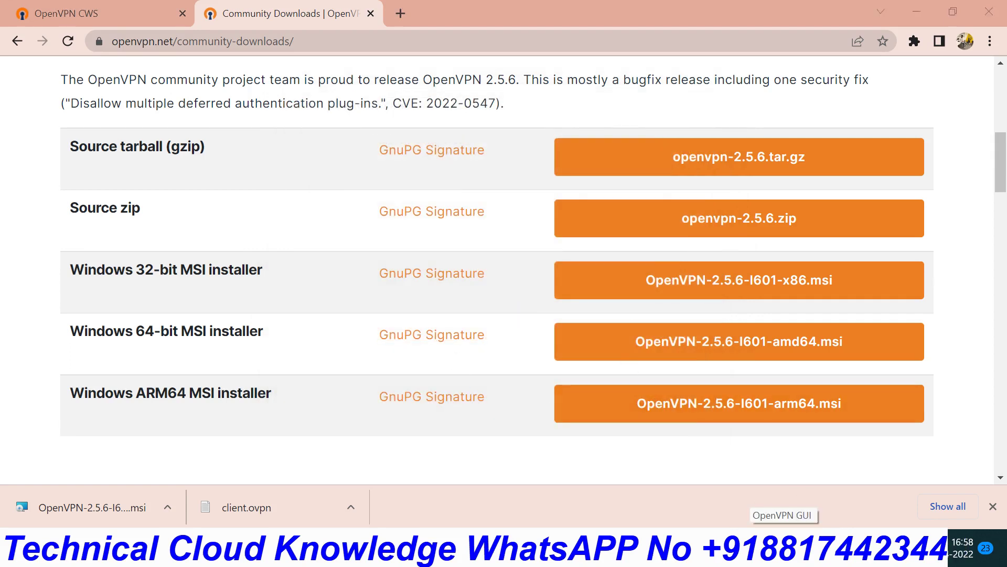
- Launch OpenVPN GUI through Windows search
{"action": "key", "text": "super+s"}
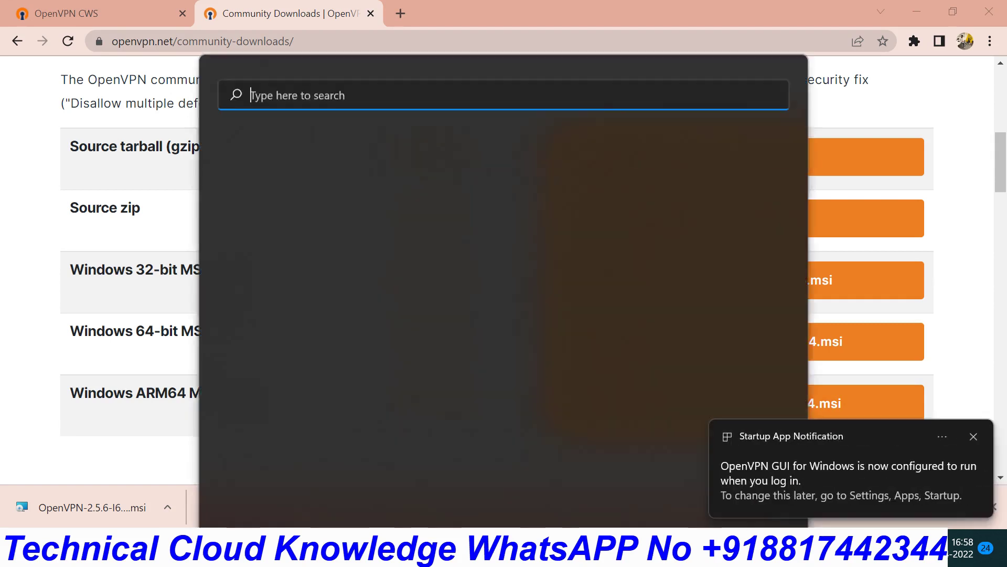
{"action": "type", "text": "openvPN GUI"}
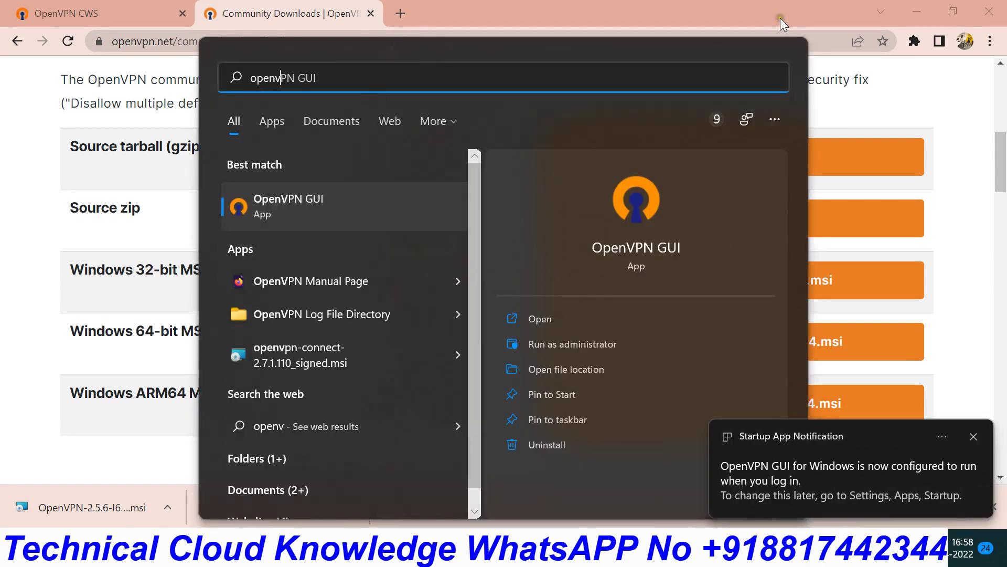
{"action": "key", "text": "Return"}
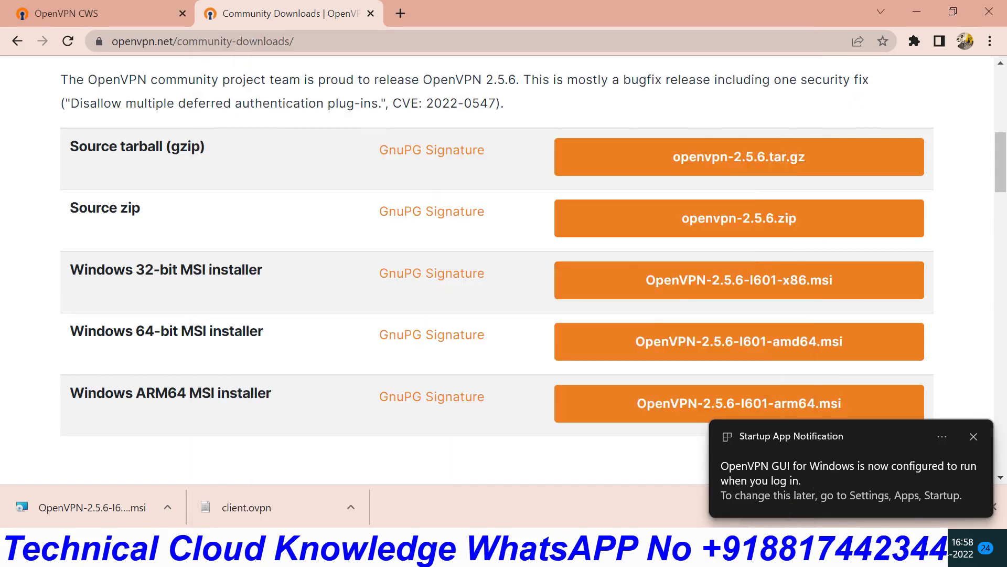
- Import the client.ovpn file from the tray menu, replacing the existing 'client' config
{"action": "right_click", "coordinate": [787, 547]}
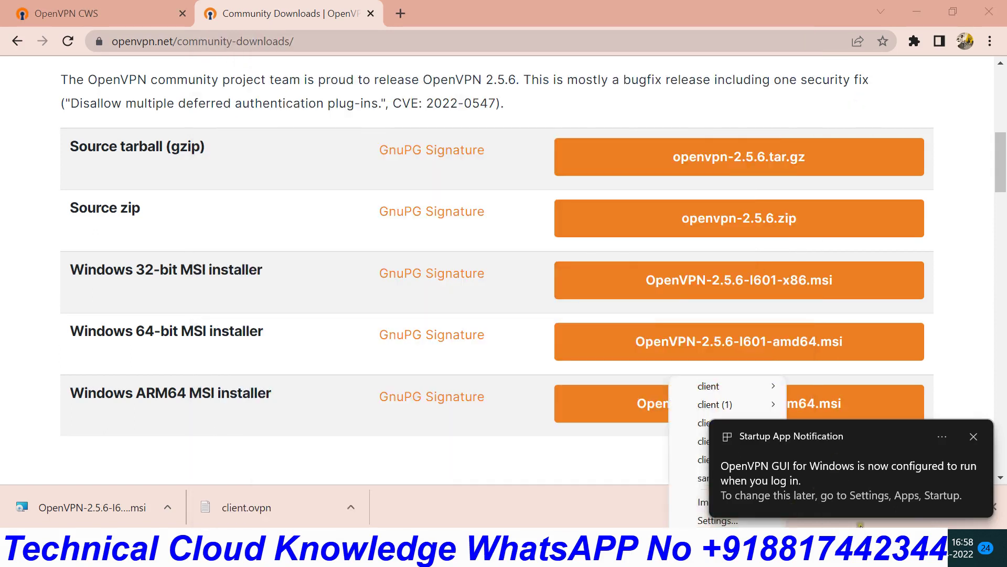
{"action": "left_click", "coordinate": [973, 438]}
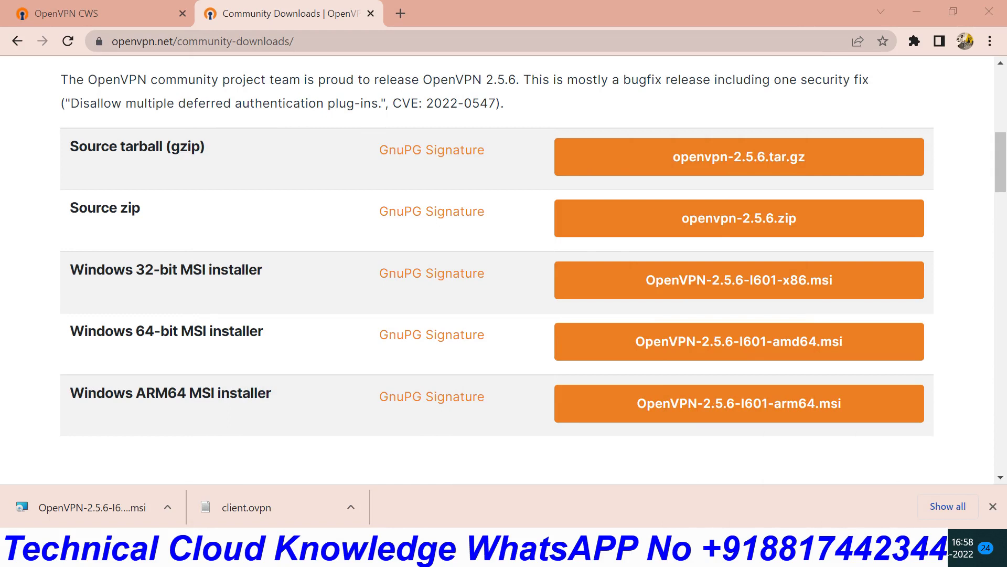
{"action": "right_click", "coordinate": [787, 547]}
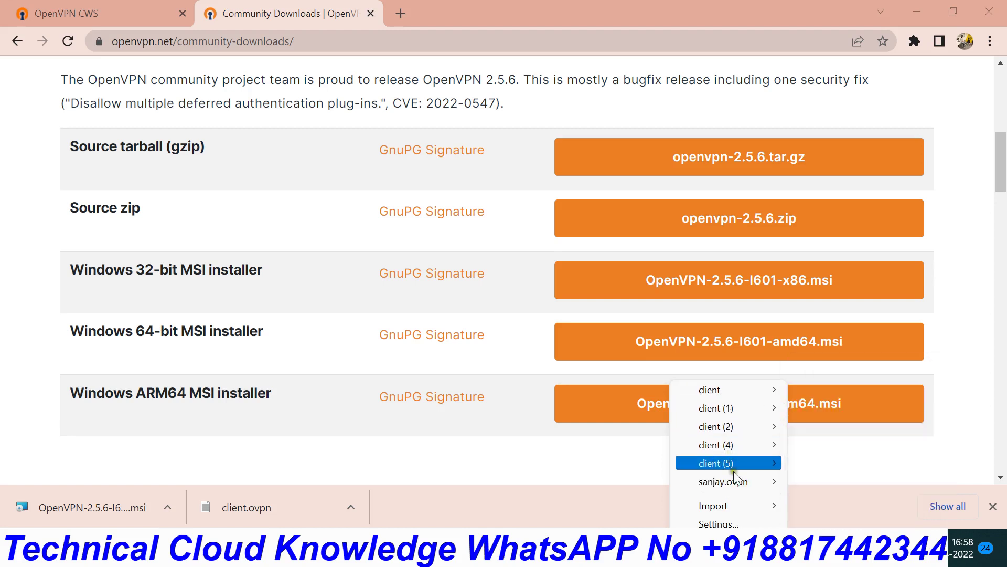
{"action": "mouse_move", "coordinate": [727, 504]}
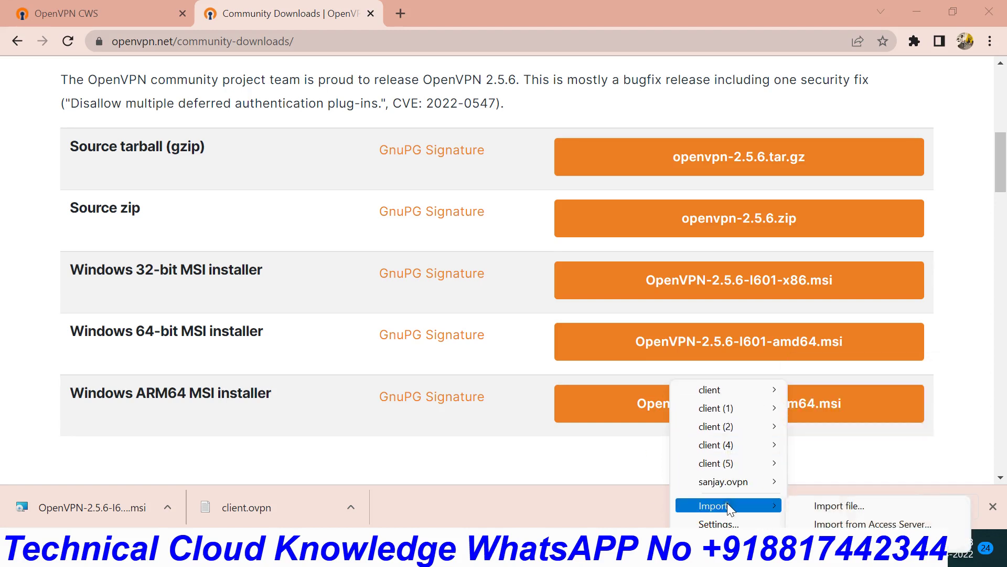
{"action": "left_click", "coordinate": [833, 505]}
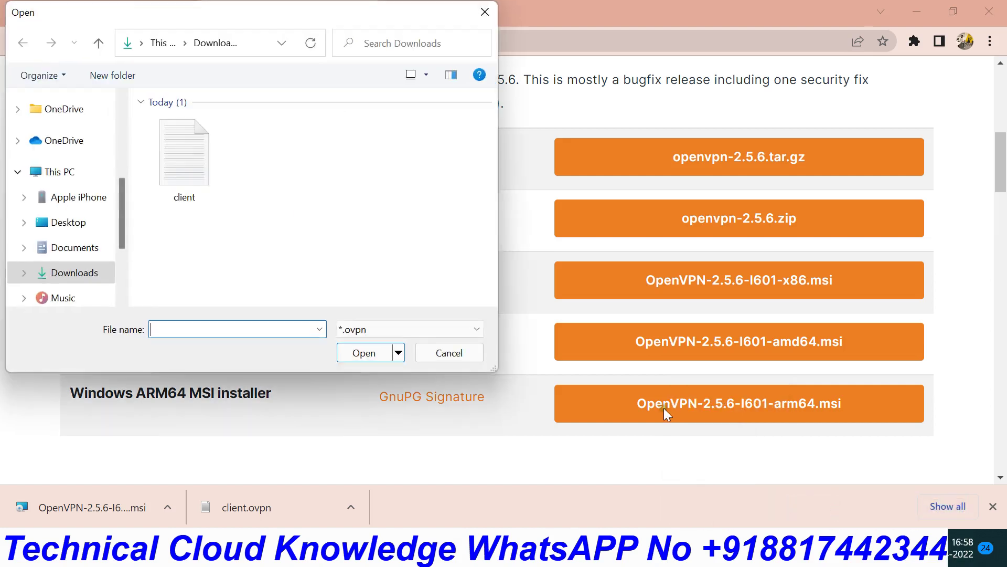
{"action": "left_click", "coordinate": [187, 157]}
{"action": "left_click", "coordinate": [352, 353]}
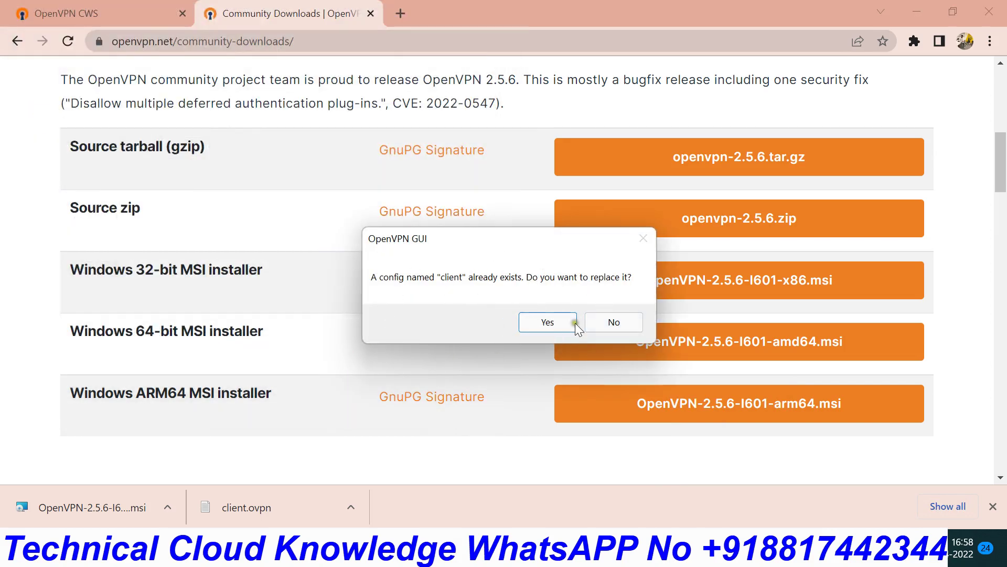
{"action": "left_click", "coordinate": [545, 322]}
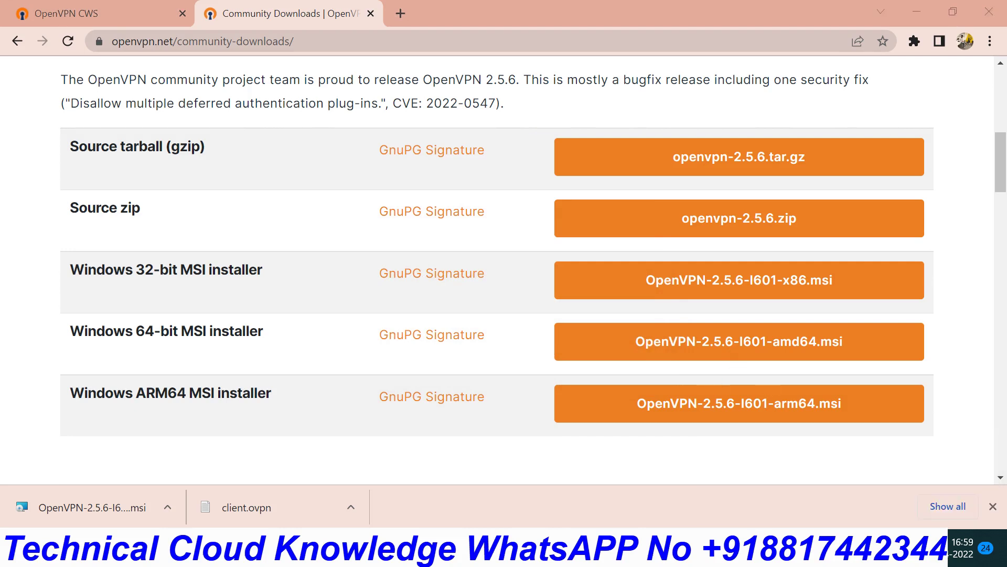
- Connect the 'client' profile from the tray with the VPN username and password, getting IP 172.27.232.2
{"action": "left_click", "coordinate": [787, 555]}
{"action": "right_click", "coordinate": [773, 505]}
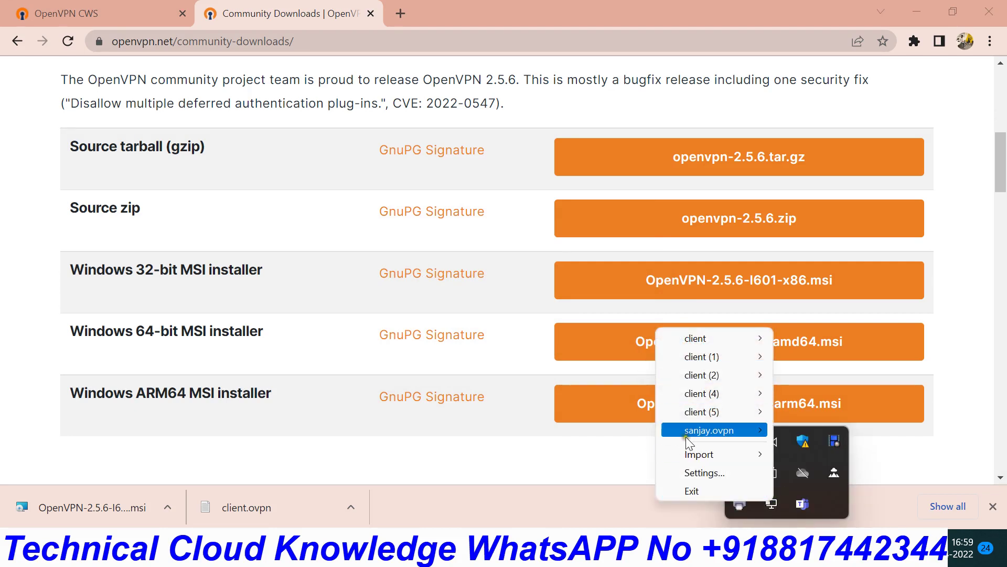
{"action": "mouse_move", "coordinate": [713, 339]}
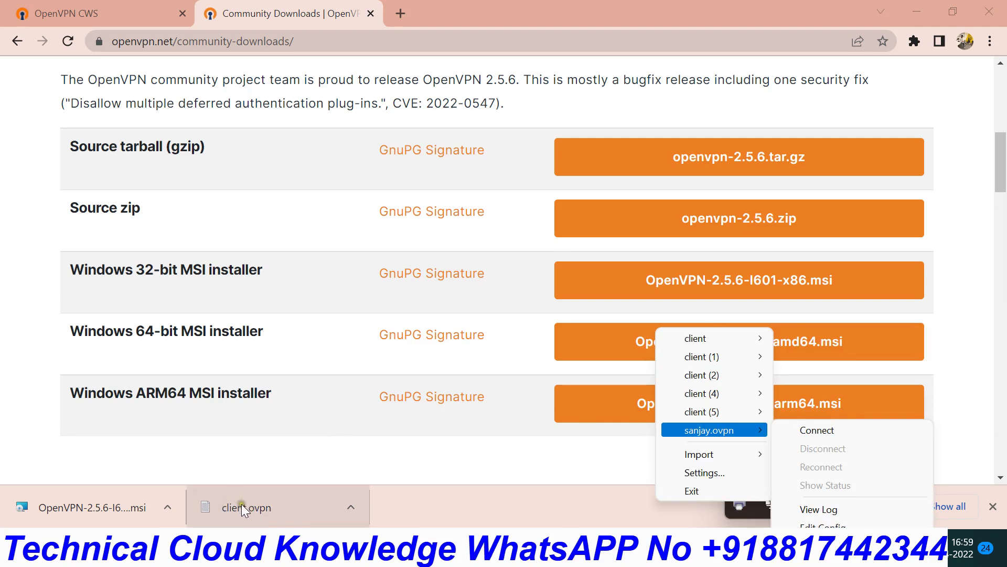
{"action": "mouse_move", "coordinate": [707, 363]}
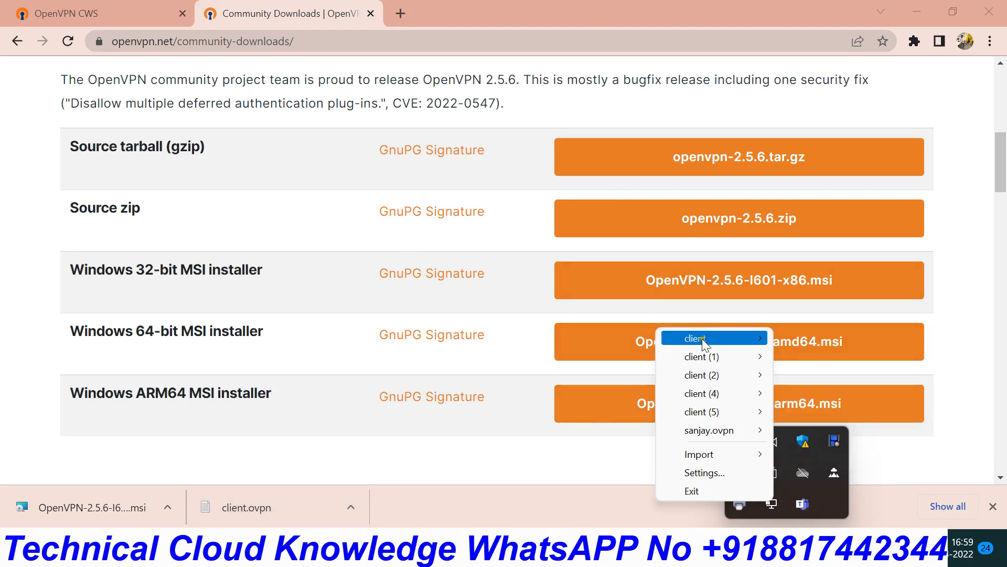
{"action": "left_click", "coordinate": [823, 339]}
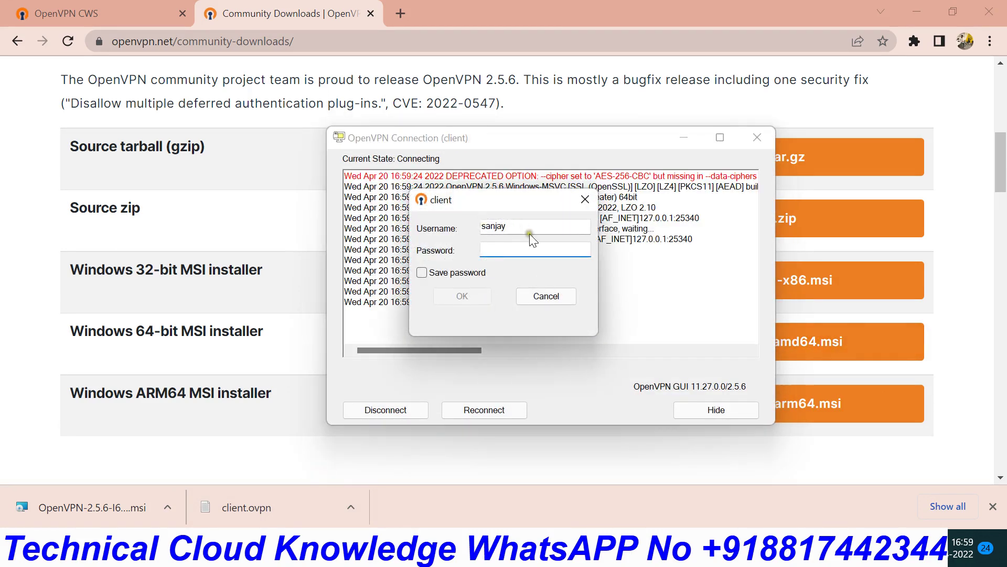
{"action": "right_click", "coordinate": [524, 252]}
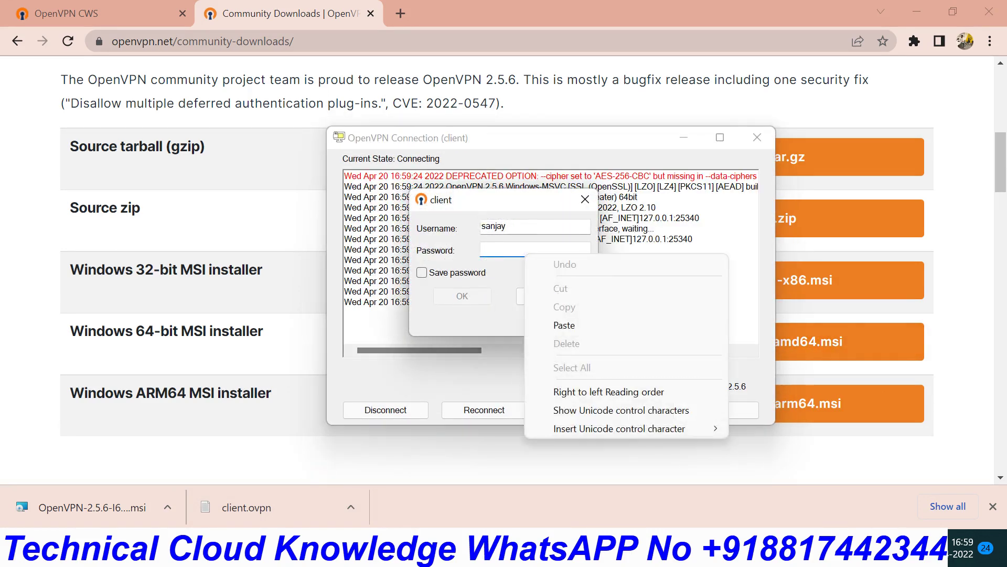
{"action": "key", "text": "Escape"}
{"action": "type", "text": "123"}
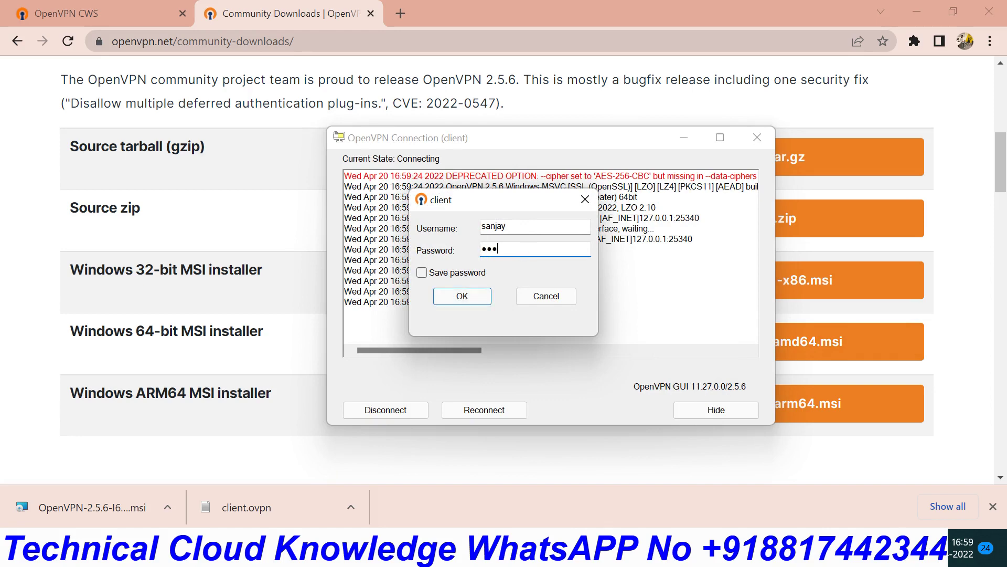
{"action": "left_click", "coordinate": [454, 301]}
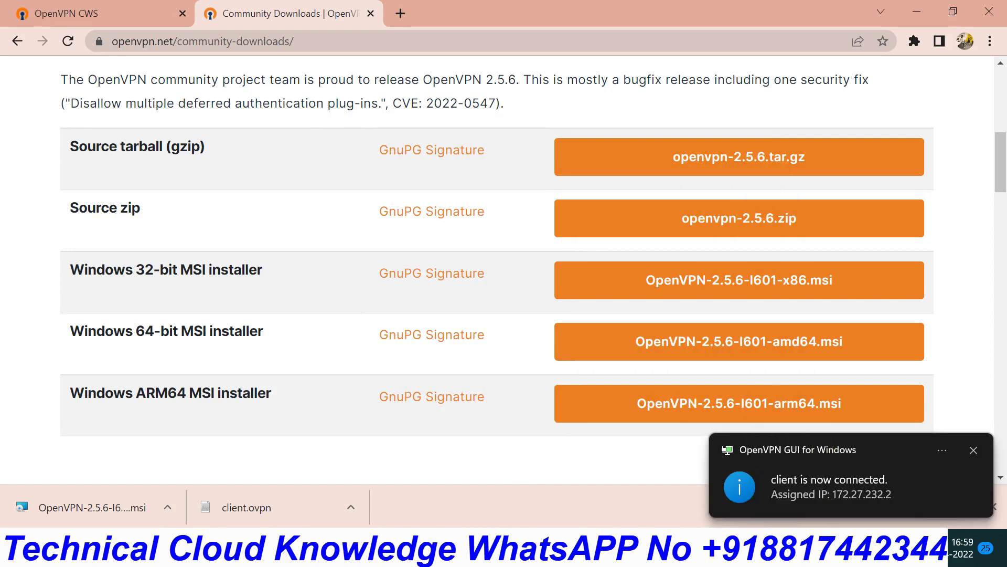
- Ping 10.0.0.2 over the VPN, then try a plain ssh to 10.0.0.2
{"action": "mouse_move", "coordinate": [656, 551]}
{"action": "left_click", "coordinate": [679, 473]}
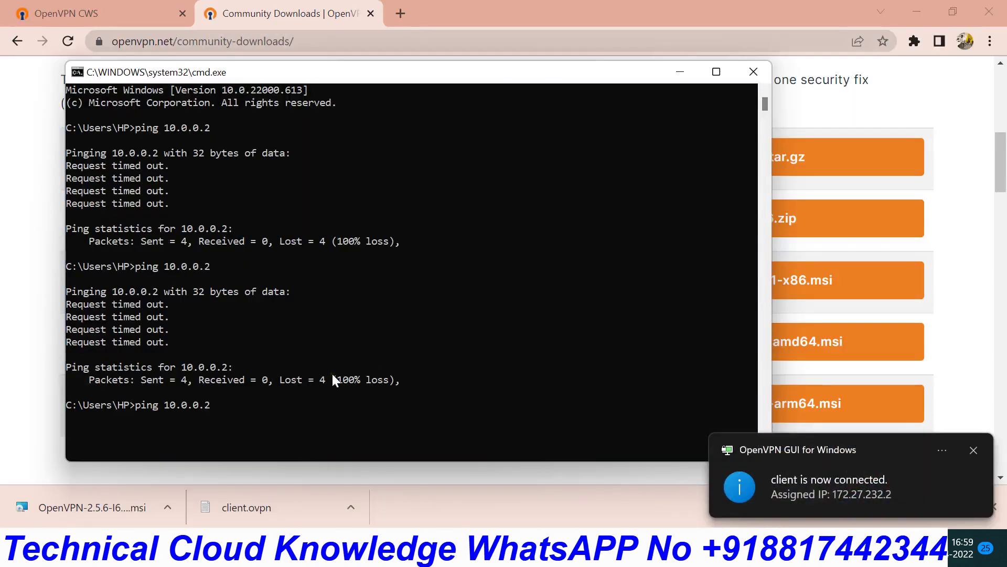
{"action": "key", "text": "Return"}
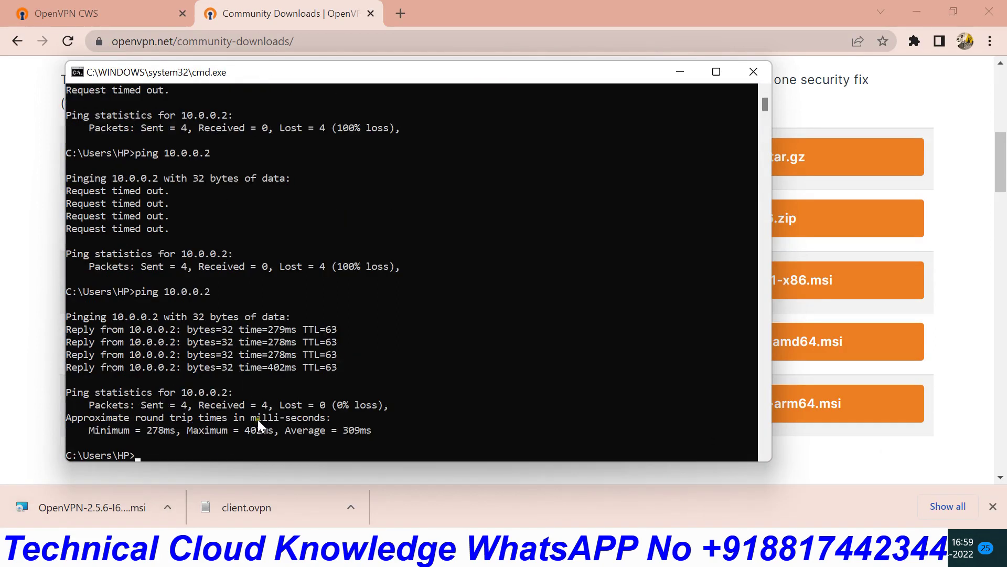
{"action": "key", "text": "Up"}
{"action": "key", "text": "Left"}
{"action": "key", "text": "Left"}
{"action": "key", "text": "Left"}
{"action": "key", "text": "Left"}
{"action": "key", "text": "Left"}
{"action": "key", "text": "Left"}
{"action": "key", "text": "Left"}
{"action": "key", "text": "BackSpace"}
{"action": "key", "text": "BackSpace"}
{"action": "key", "text": "BackSpace"}
{"action": "key", "text": "BackSpace"}
{"action": "type", "text": "ssh"}
{"action": "key", "text": "Return"}
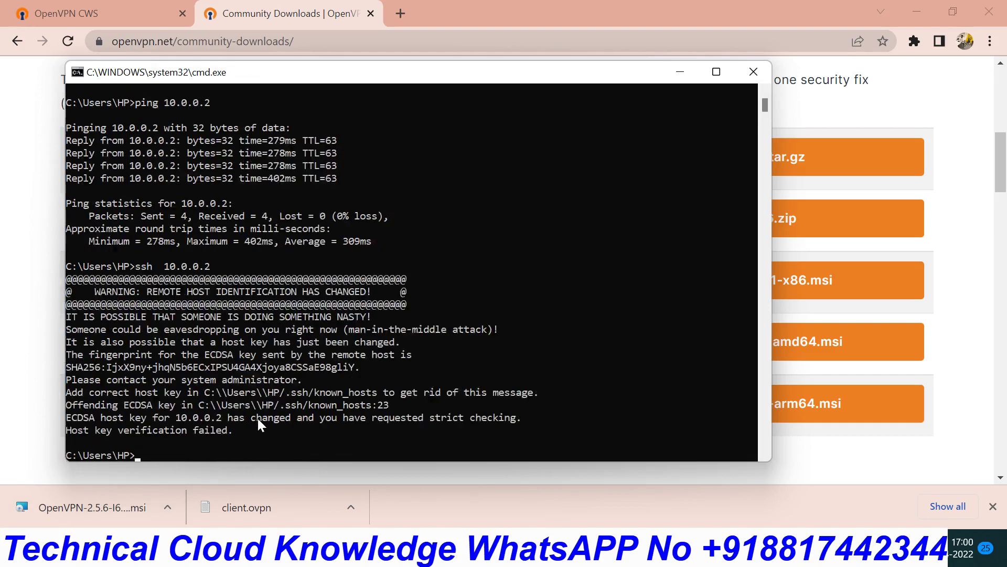
- Try root SSH logins to 10.0.0.2 and 10.0.0.3, which fail host key verification
{"action": "key", "text": "Up"}
{"action": "key", "text": "Left"}
{"action": "key", "text": "Left"}
{"action": "key", "text": "Left"}
{"action": "key", "text": "Left"}
{"action": "key", "text": "Left"}
{"action": "key", "text": "Left"}
{"action": "key", "text": "Left"}
{"action": "key", "text": "Left"}
{"action": "type", "text": "root@"}
{"action": "key", "text": "Return"}
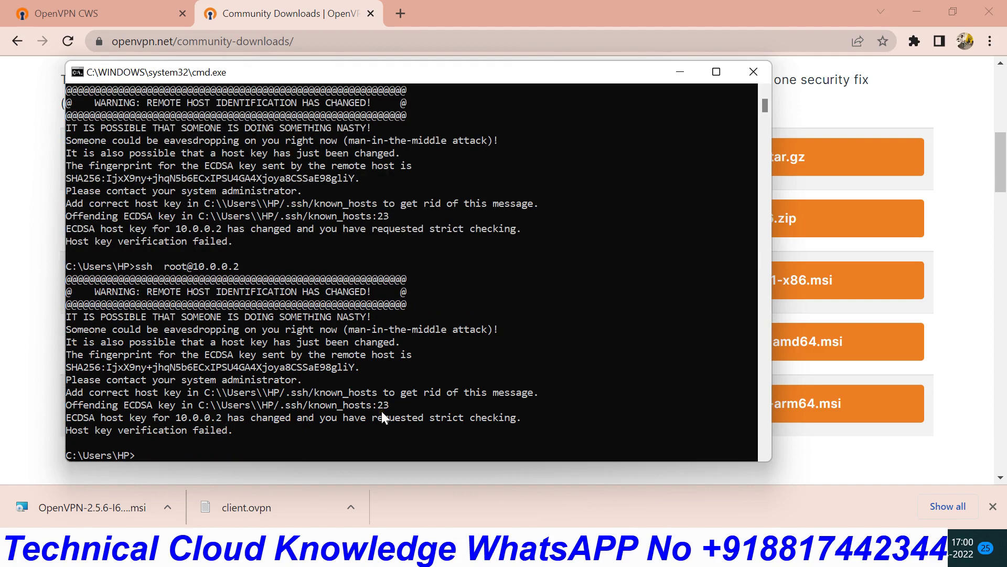
{"action": "key", "text": "Up"}
{"action": "key", "text": "Left"}
{"action": "key", "text": "Left"}
{"action": "key", "text": "Left"}
{"action": "key", "text": "Left"}
{"action": "key", "text": "Left"}
{"action": "key", "text": "Left"}
{"action": "key", "text": "Left"}
{"action": "key", "text": "Left"}
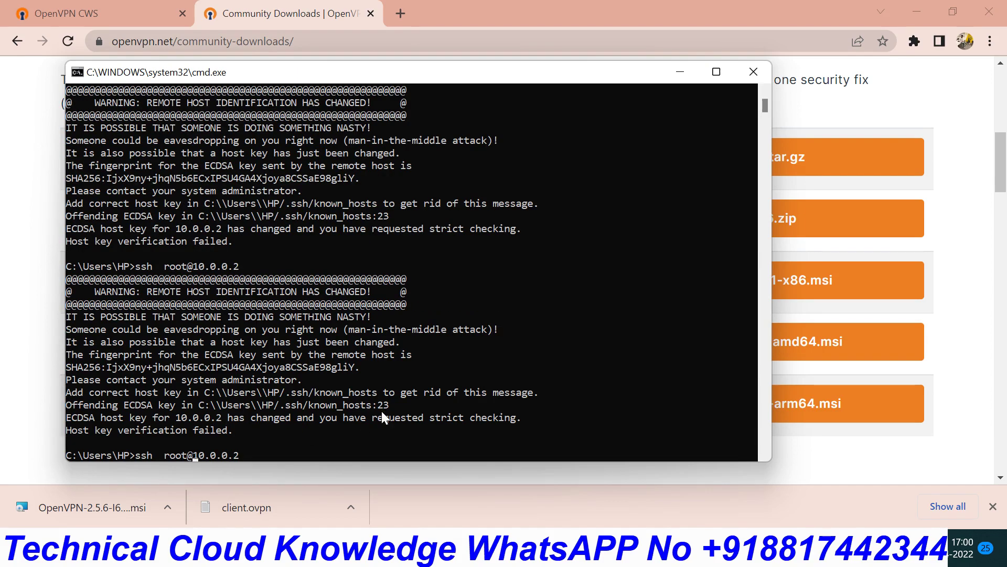
{"action": "key", "text": "Right"}
{"action": "key", "text": "BackSpace"}
{"action": "type", "text": "3"}
{"action": "key", "text": "Return"}
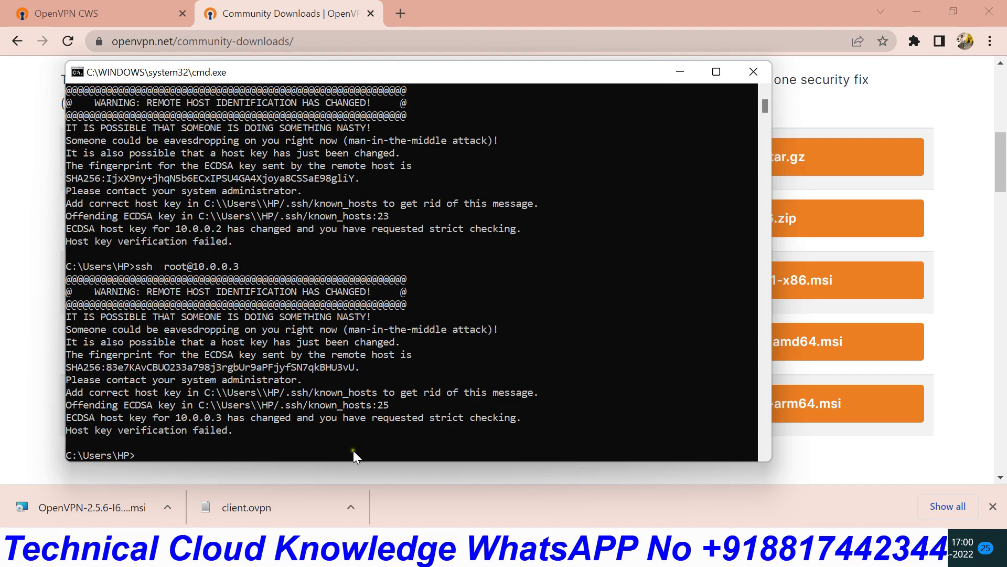
{"action": "key", "text": "Up"}
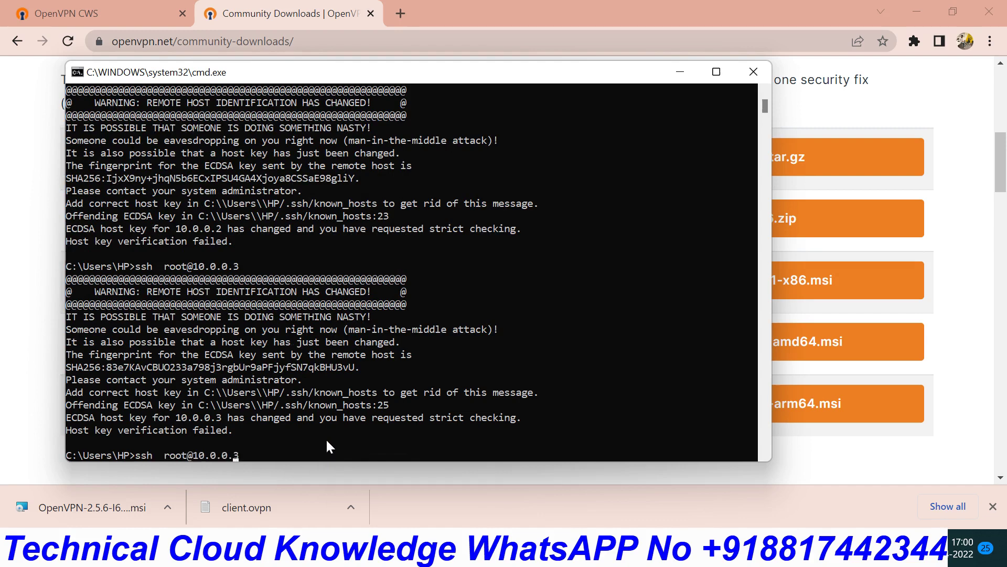
{"action": "key", "text": "Left"}
{"action": "key", "text": "Left"}
{"action": "key", "text": "Left"}
{"action": "key", "text": "Left"}
{"action": "key", "text": "Left"}
{"action": "key", "text": "Left"}
{"action": "key", "text": "Left"}
{"action": "key", "text": "Left"}
{"action": "key", "text": "Left"}
{"action": "key", "text": "Left"}
{"action": "key", "text": "Left"}
- Go to the VM instances list in the Google Cloud Console
{"action": "mouse_move", "coordinate": [625, 551]}
{"action": "left_click", "coordinate": [565, 480]}
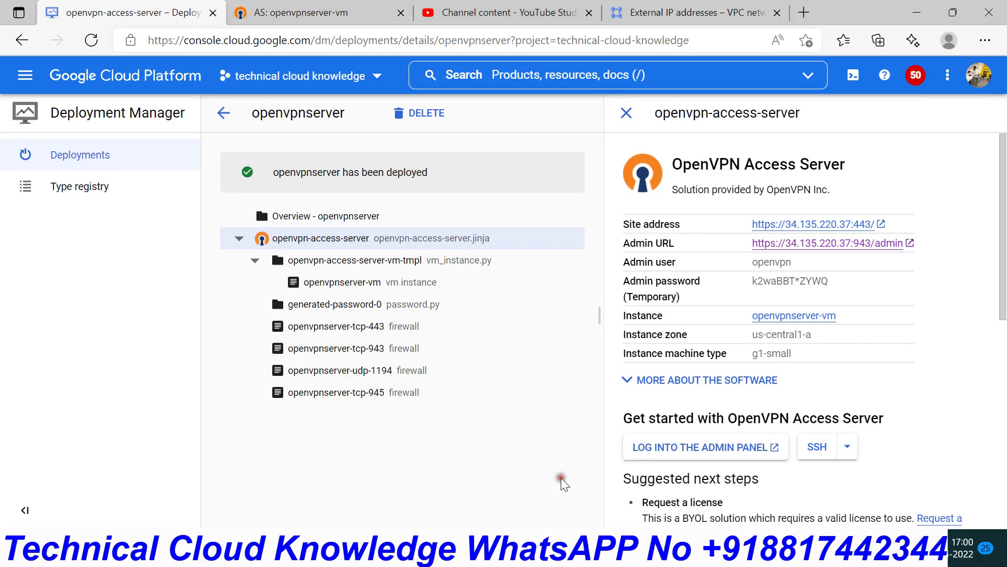
{"action": "left_click", "coordinate": [682, 16]}
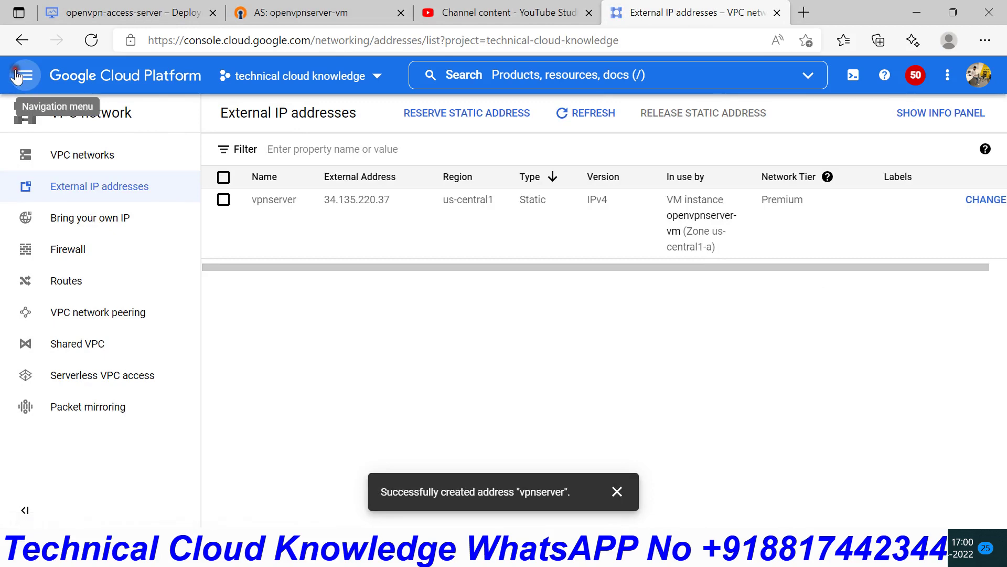
{"action": "left_click", "coordinate": [25, 75]}
{"action": "mouse_move", "coordinate": [131, 271]}
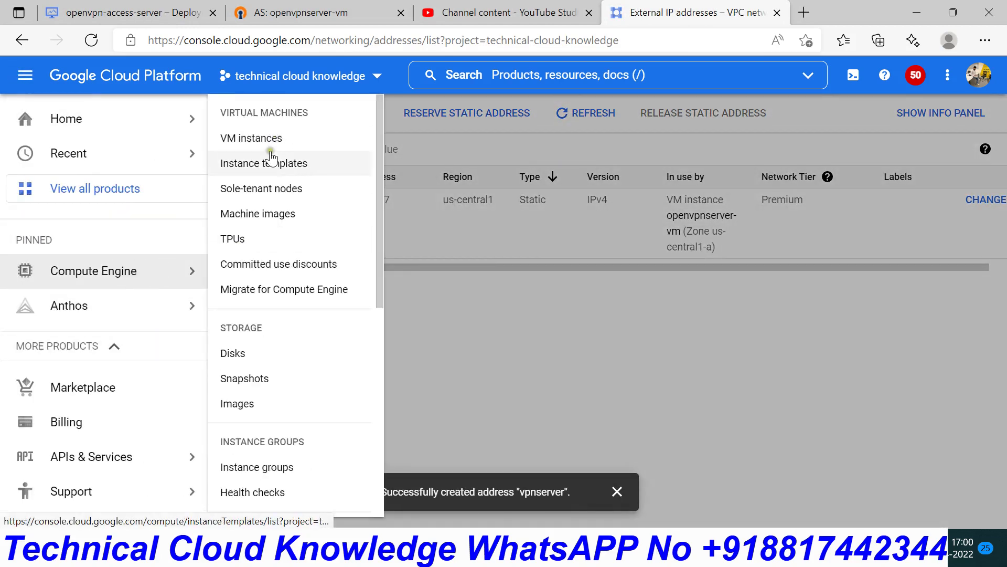
{"action": "left_click", "coordinate": [261, 138]}
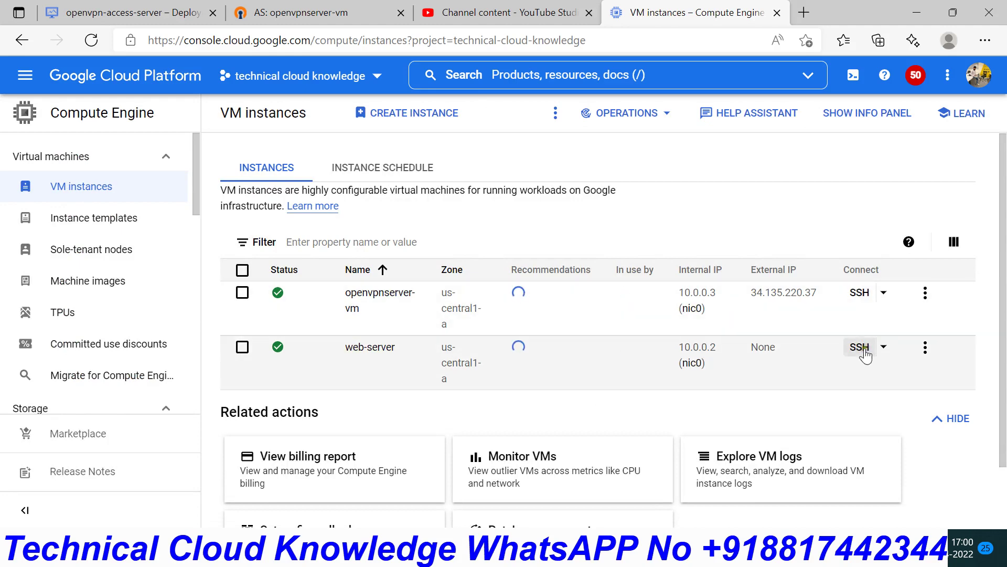
- Launch an SSH-in-browser session to web-server and move its window lower and right
{"action": "left_click", "coordinate": [860, 347]}
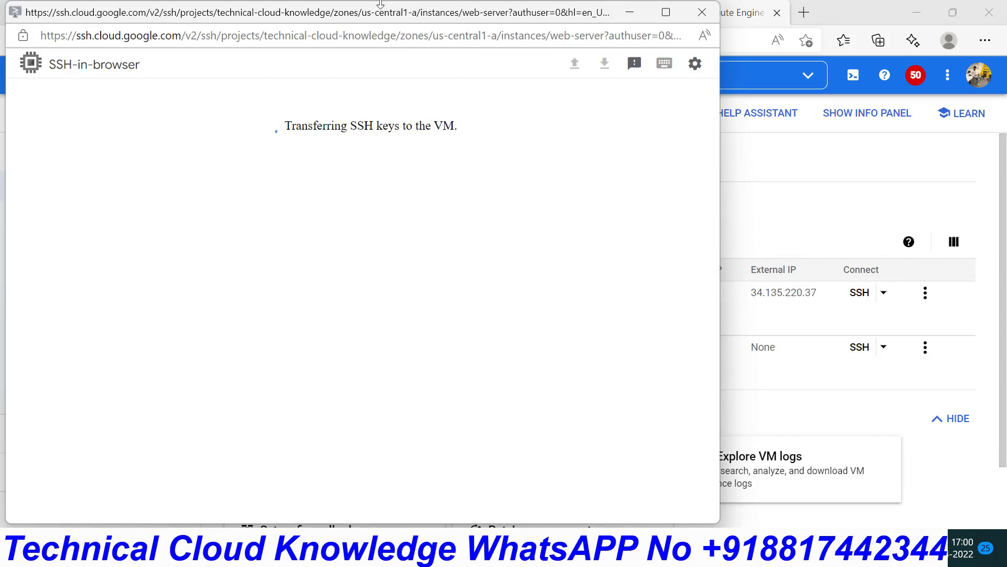
{"action": "left_click_drag", "start_coordinate": [390, 7], "coordinate": [439, 77]}
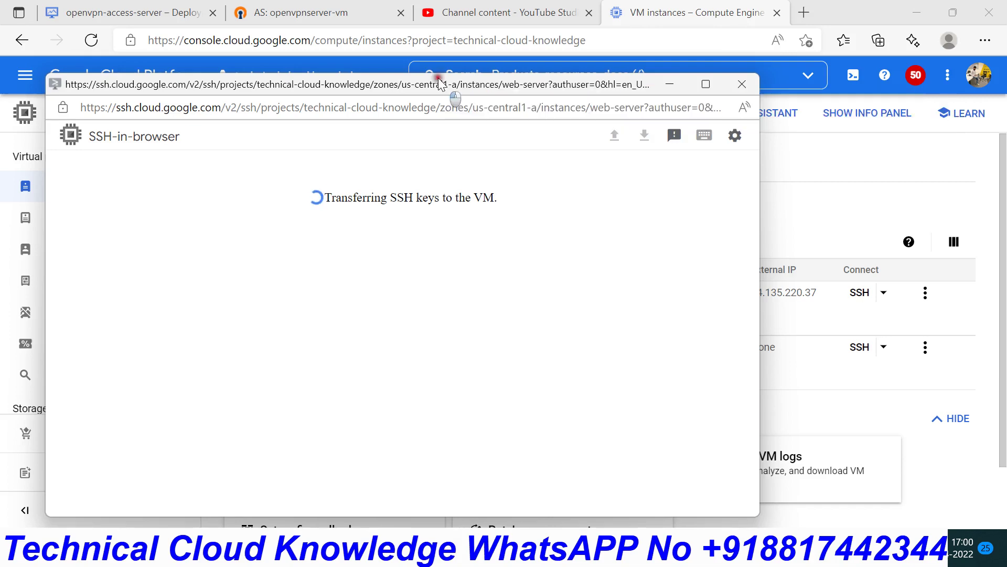
{"action": "left_click_drag", "start_coordinate": [440, 85], "coordinate": [545, 55]}
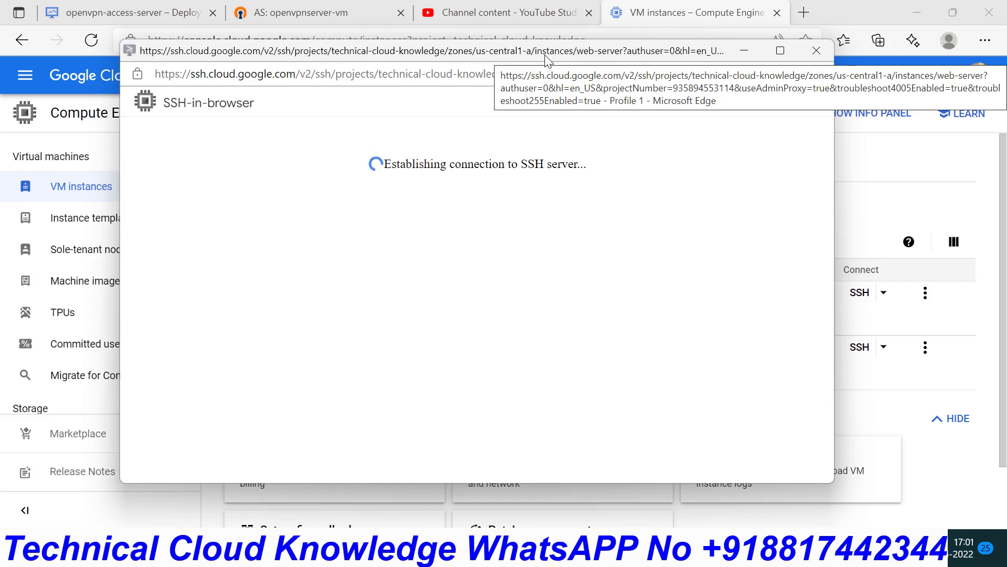
- Become root with sudo su in root's home directory and set a new root password
{"action": "key", "text": "Return"}
{"action": "key", "text": "Return"}
{"action": "key", "text": "Return"}
{"action": "key", "text": "Return"}
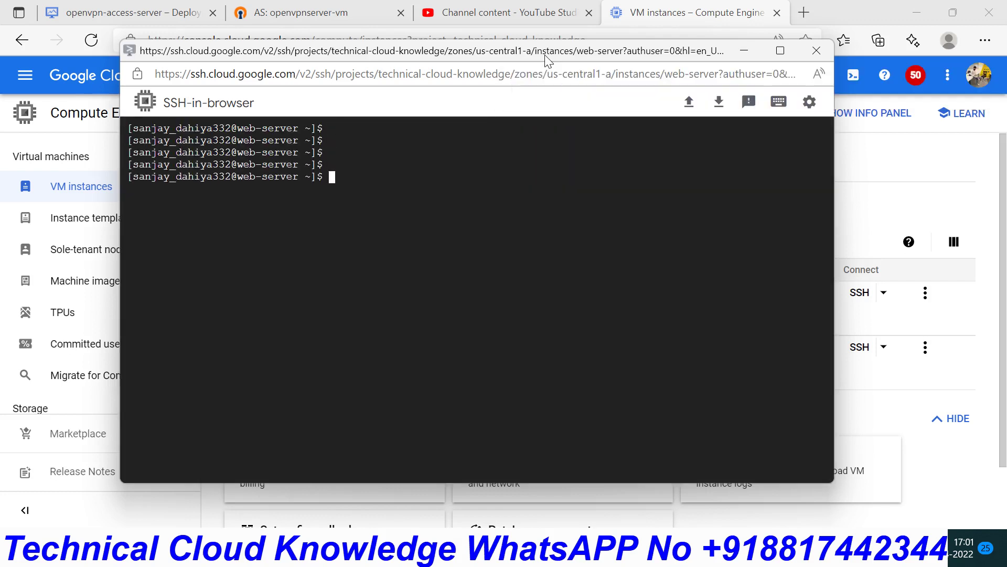
{"action": "type", "text": "sudo su"}
{"action": "key", "text": "Return"}
{"action": "key", "text": "Return"}
{"action": "type", "text": "cd"}
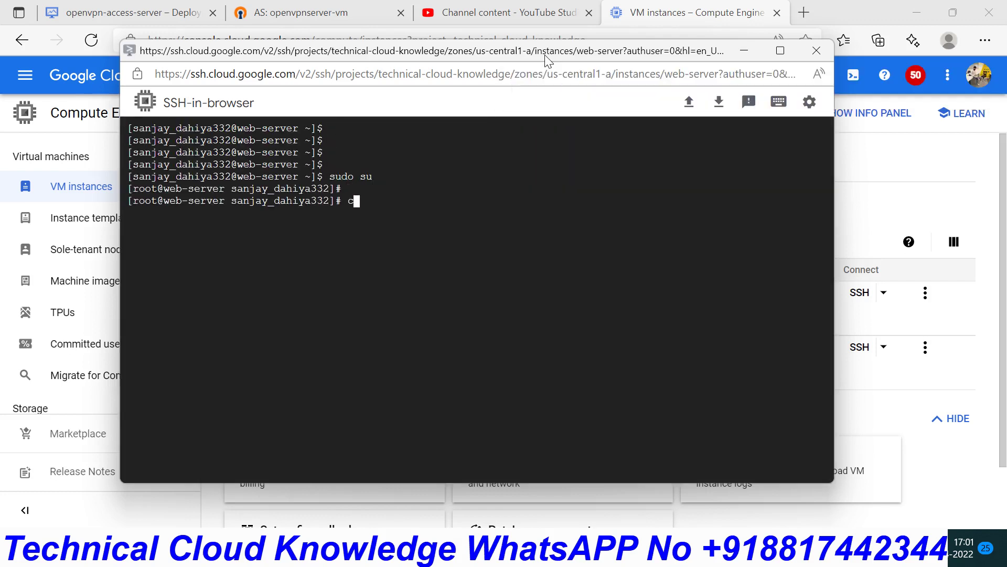
{"action": "key", "text": "Return"}
{"action": "key", "text": "Return"}
{"action": "key", "text": "Return"}
{"action": "key", "text": "Return"}
{"action": "type", "text": "passwd"}
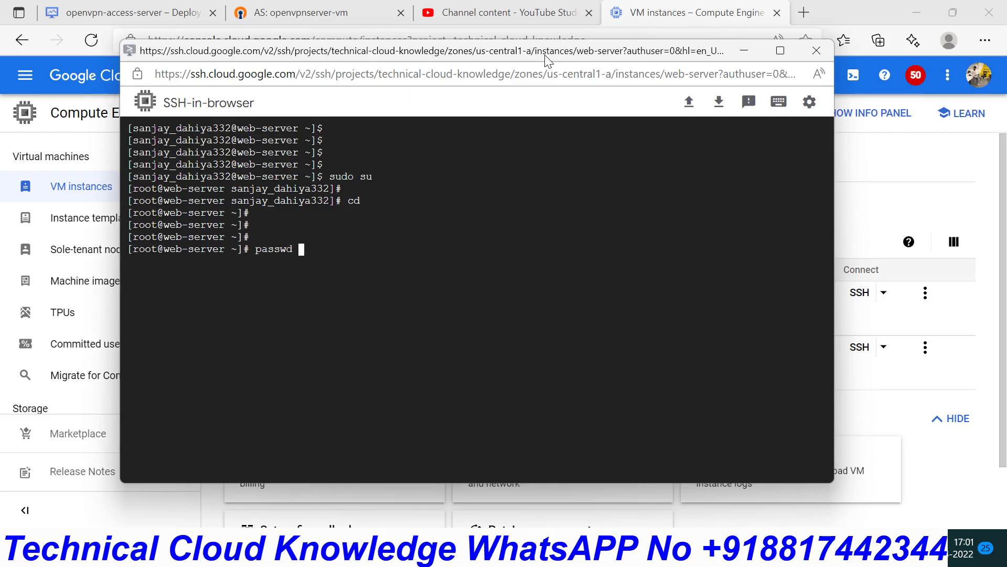
{"action": "key", "text": "Return"}
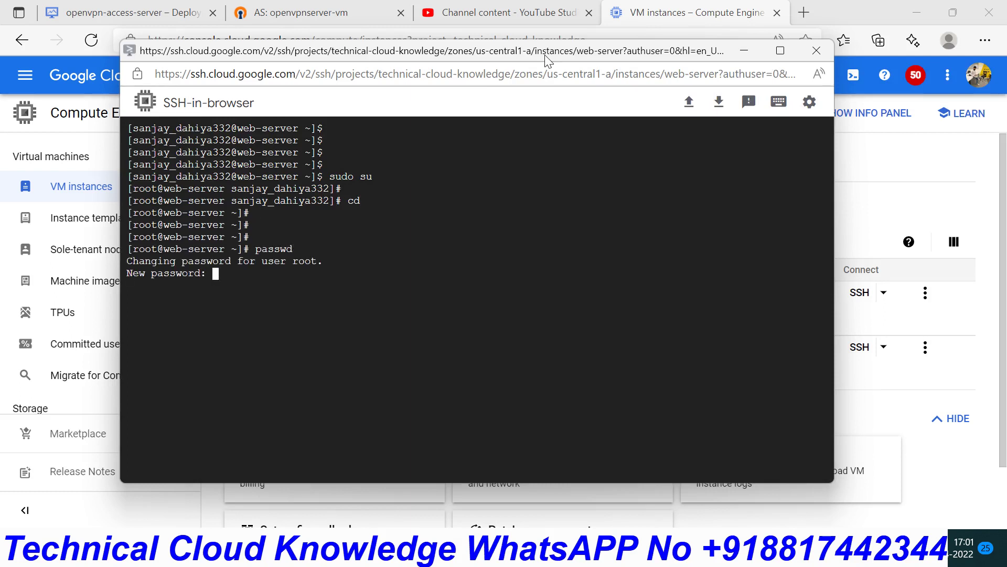
{"action": "key", "text": "Return"}
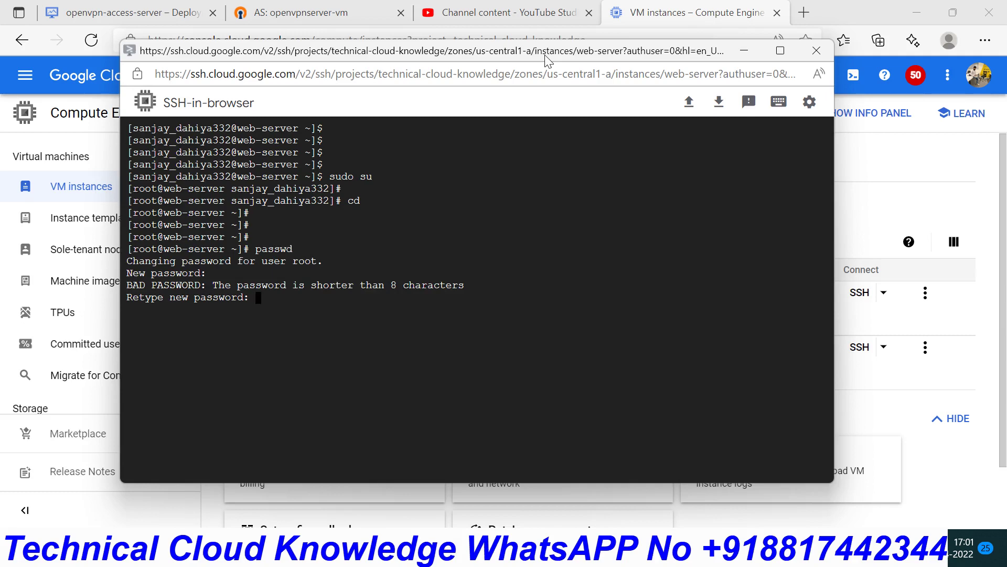
{"action": "key", "text": "Return"}
- Open /etc/ssh/sshd_config in vim and change PermitRootLogin to yes
{"action": "type", "text": "vim "}
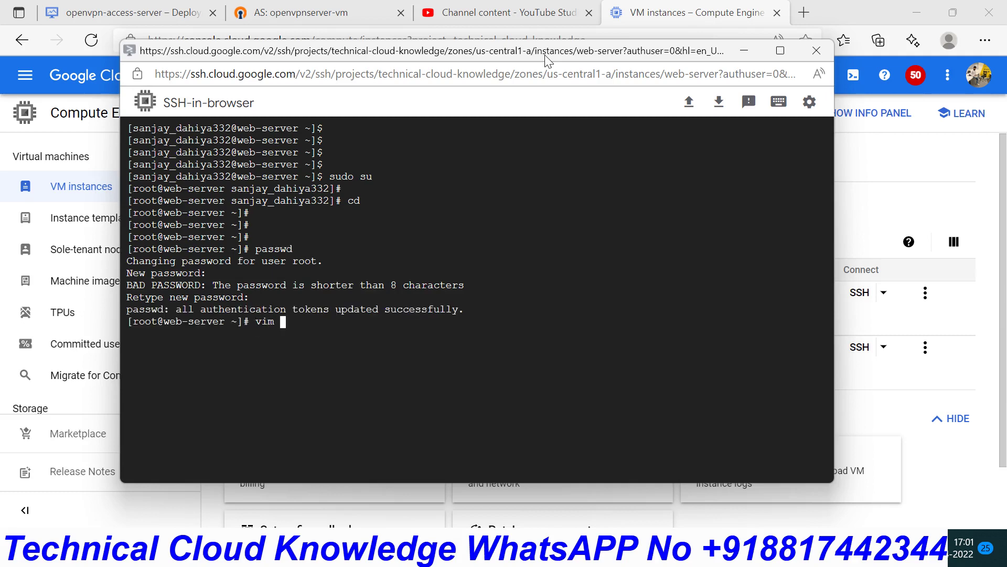
{"action": "type", "text": "/etc/ssh/sshd_config"}
{"action": "key", "text": "Return"}
{"action": "key", "text": "Down"}
{"action": "key", "text": "Down"}
{"action": "key", "text": "Down"}
{"action": "key", "text": "Down"}
{"action": "key", "text": "Down"}
{"action": "key", "text": "Down"}
{"action": "key", "text": "Down"}
{"action": "key", "text": "Down"}
{"action": "key", "text": "Down"}
{"action": "key", "text": "Down"}
{"action": "key", "text": "Down"}
{"action": "key", "text": "Down"}
{"action": "key", "text": "Down"}
{"action": "key", "text": "Down"}
{"action": "key", "text": "Down"}
{"action": "key", "text": "Down"}
{"action": "key", "text": "Down"}
{"action": "key", "text": "Down"}
{"action": "key", "text": "Down"}
{"action": "key", "text": "Down"}
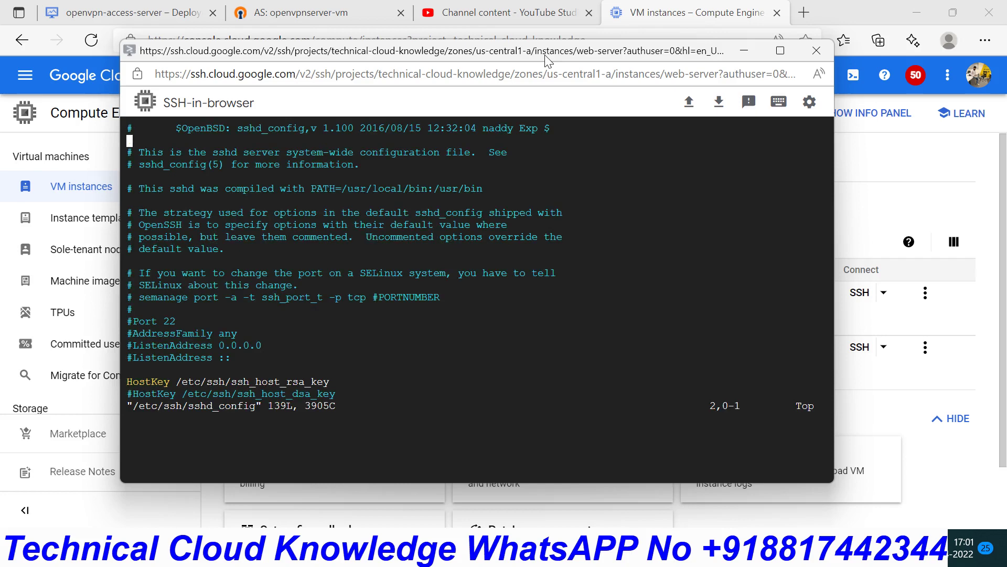
{"action": "key", "text": "Down"}
{"action": "key", "text": "Down"}
{"action": "key", "text": "Down"}
{"action": "key", "text": "Down"}
{"action": "key", "text": "Down"}
{"action": "key", "text": "Down"}
{"action": "key", "text": "Down"}
{"action": "key", "text": "Down"}
{"action": "key", "text": "Up"}
{"action": "key", "text": "Up"}
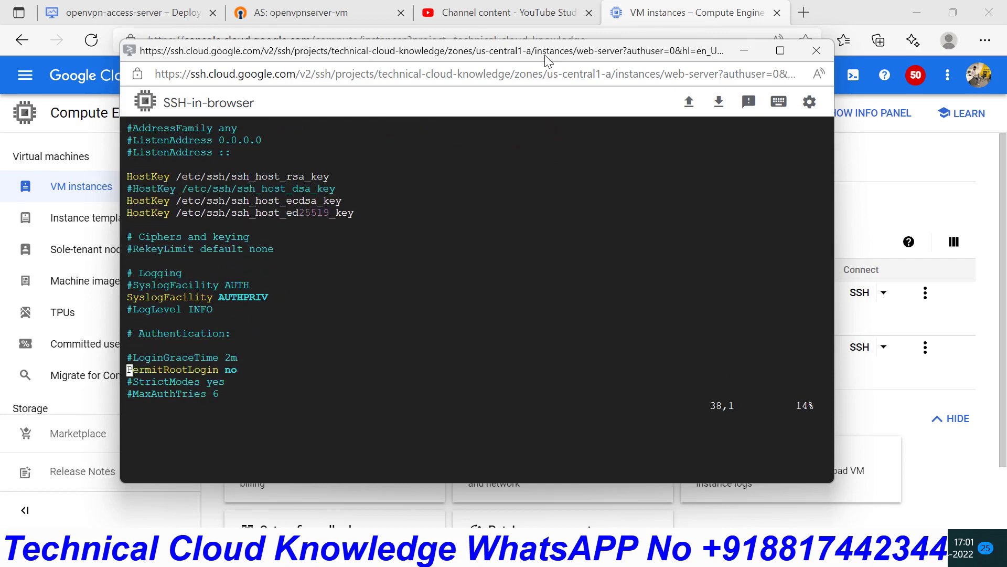
{"action": "key", "text": "Right"}
{"action": "key", "text": "Right"}
{"action": "key", "text": "Right"}
{"action": "key", "text": "Right"}
{"action": "key", "text": "Right"}
{"action": "key", "text": "Right"}
{"action": "key", "text": "Right"}
{"action": "key", "text": "Right"}
{"action": "key", "text": "Right"}
{"action": "key", "text": "Right"}
{"action": "key", "text": "Right"}
{"action": "key", "text": "Right"}
{"action": "key", "text": "Right"}
{"action": "key", "text": "Right"}
{"action": "key", "text": "Right"}
{"action": "key", "text": "Right"}
{"action": "key", "text": "Right"}
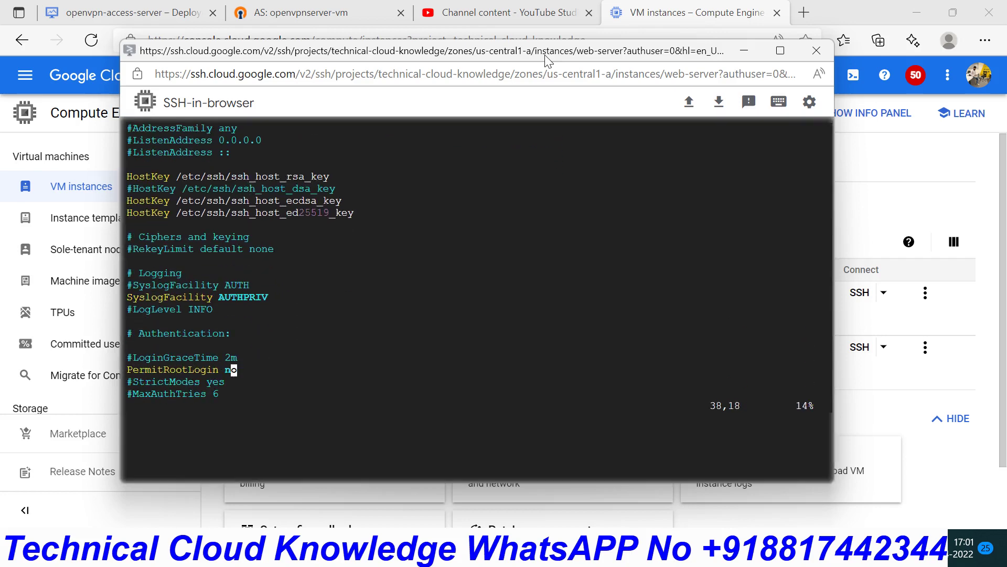
{"action": "key", "text": "a"}
{"action": "key", "text": "BackSpace"}
{"action": "key", "text": "BackSpace"}
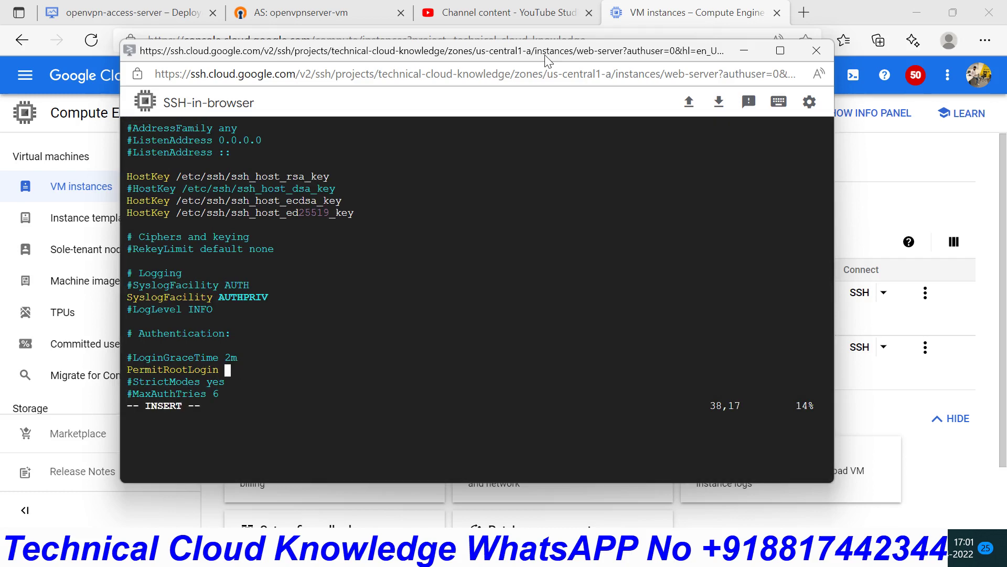
{"action": "type", "text": "yes"}
- Change PasswordAuthentication to yes and save sshd_config with :wq
{"action": "key", "text": "Down"}
{"action": "key", "text": "Down"}
{"action": "key", "text": "Down"}
{"action": "key", "text": "Down"}
{"action": "key", "text": "Down"}
{"action": "key", "text": "Down"}
{"action": "key", "text": "Down"}
{"action": "key", "text": "Down"}
{"action": "key", "text": "Down"}
{"action": "key", "text": "Down"}
{"action": "key", "text": "Down"}
{"action": "key", "text": "Down"}
{"action": "key", "text": "Down"}
{"action": "key", "text": "Down"}
{"action": "key", "text": "Down"}
{"action": "key", "text": "Down"}
{"action": "key", "text": "Down"}
{"action": "key", "text": "Down"}
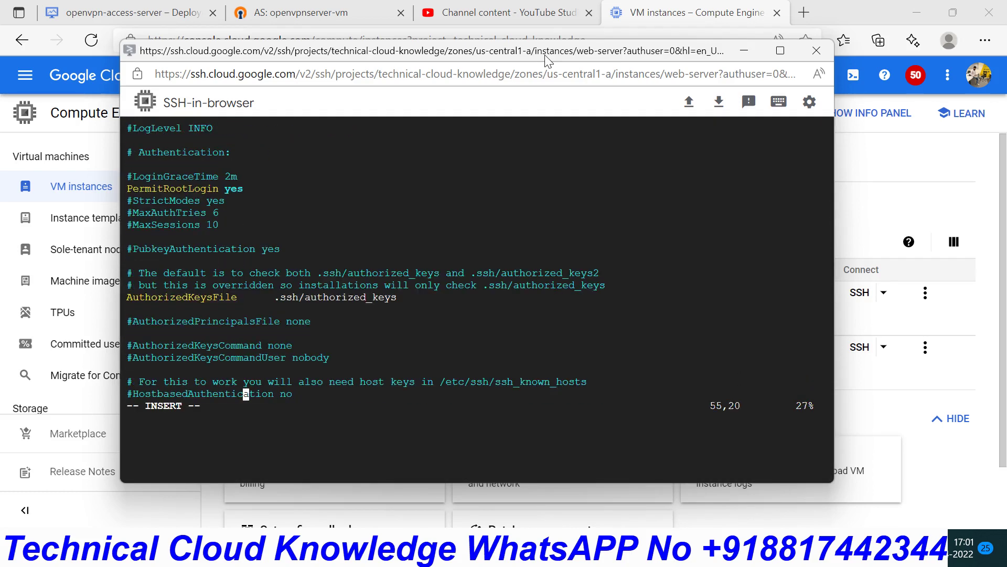
{"action": "key", "text": "Down"}
{"action": "key", "text": "Down"}
{"action": "key", "text": "Down"}
{"action": "key", "text": "Down"}
{"action": "key", "text": "Down"}
{"action": "key", "text": "Down"}
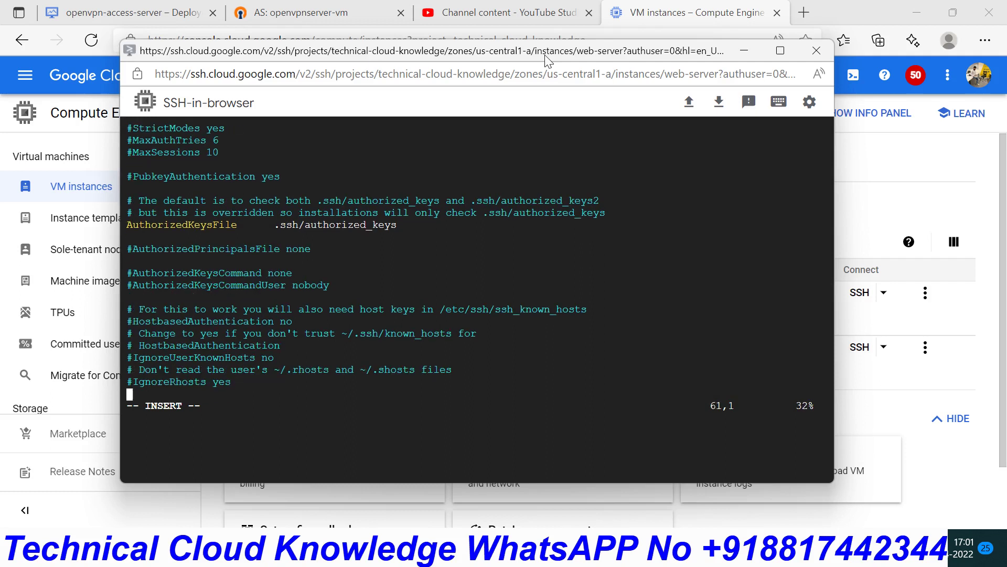
{"action": "key", "text": "Down"}
{"action": "key", "text": "Down"}
{"action": "key", "text": "Down"}
{"action": "key", "text": "Down"}
{"action": "key", "text": "Up"}
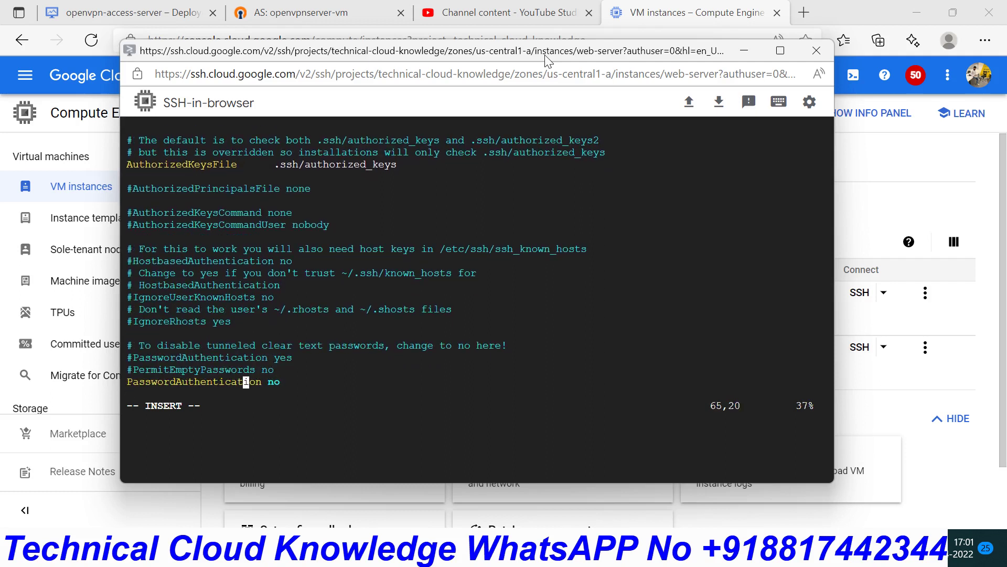
{"action": "key", "text": "End"}
{"action": "key", "text": "BackSpace"}
{"action": "key", "text": "BackSpace"}
{"action": "type", "text": "yes"}
{"action": "key", "text": "Escape"}
{"action": "type", "text": ":wq"}
{"action": "key", "text": "Return"}
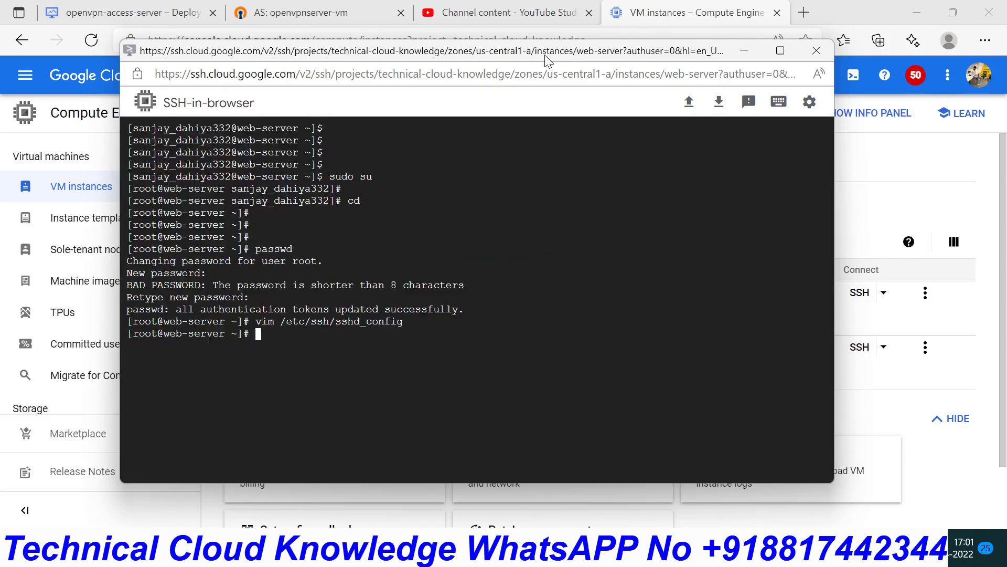
- Restart sshd with systemctl, correcting the misspelled 'restsrt' command
{"action": "key", "text": "Return"}
{"action": "key", "text": "Return"}
{"action": "key", "text": "Return"}
{"action": "type", "text": "syst"}
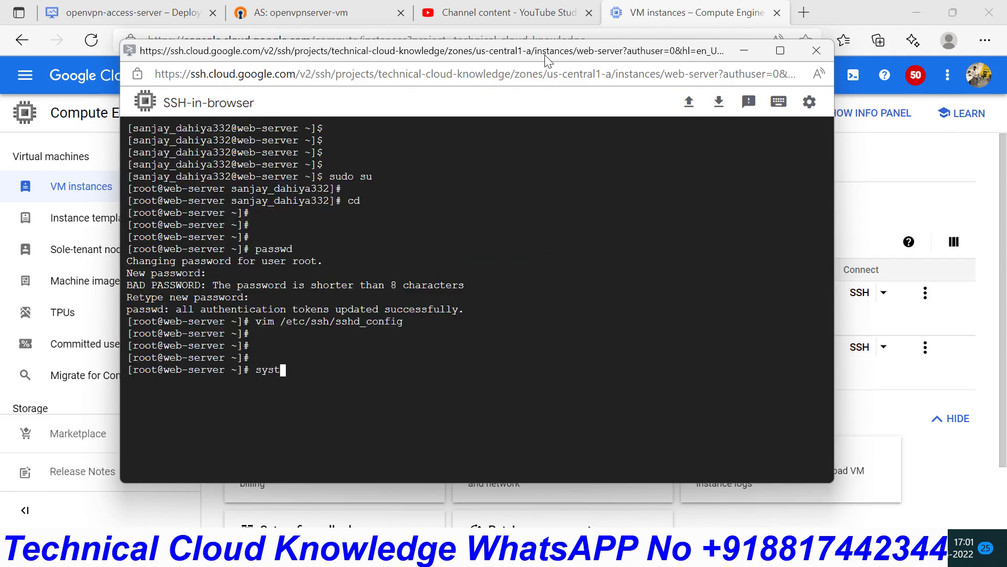
{"action": "type", "text": "emctl restsrt sshd"}
{"action": "key", "text": "Return"}
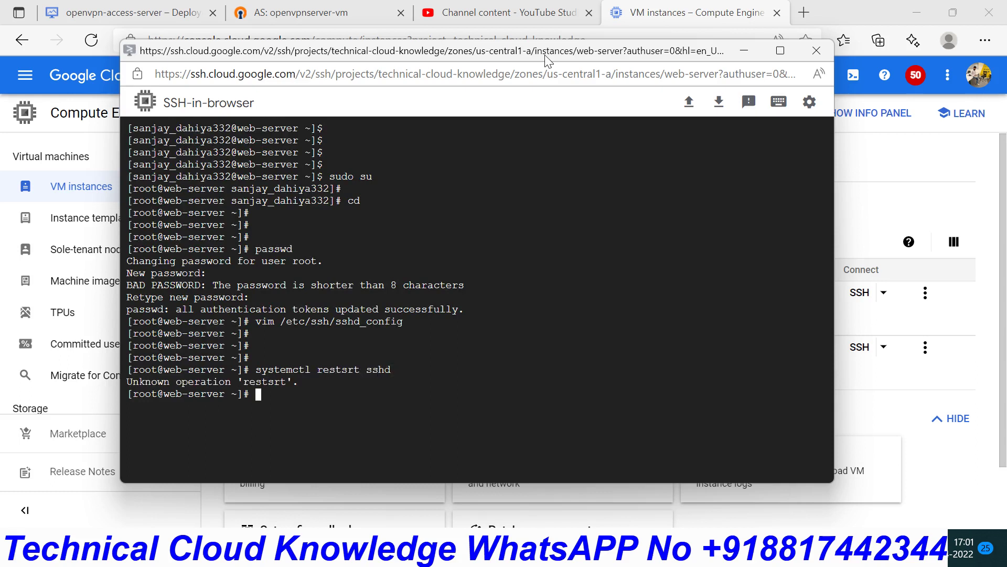
{"action": "key", "text": "Up"}
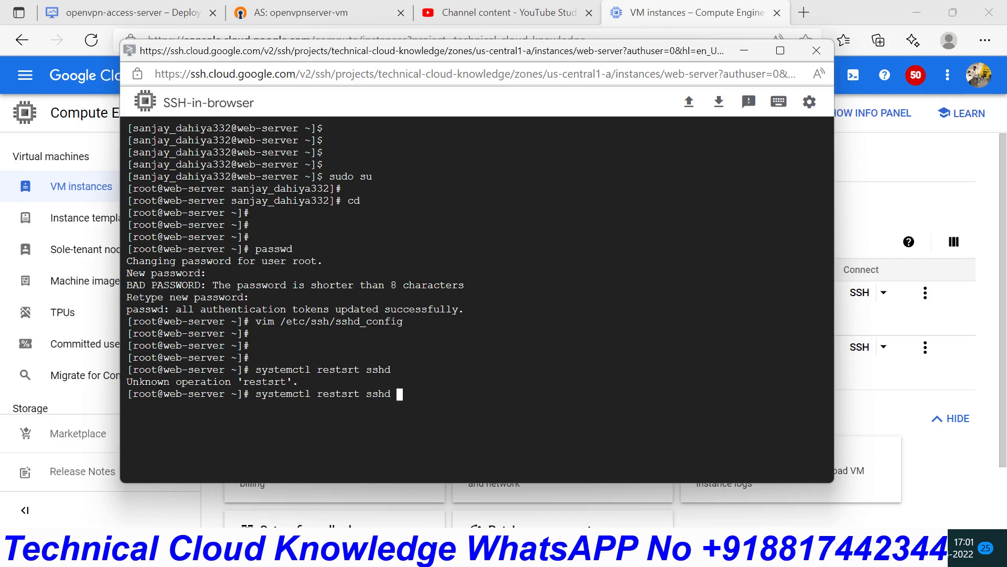
{"action": "key", "text": "Left"}
{"action": "key", "text": "Left"}
{"action": "key", "text": "Left"}
{"action": "key", "text": "Left"}
{"action": "key", "text": "Left"}
{"action": "key", "text": "Left"}
{"action": "key", "text": "Left"}
{"action": "key", "text": "Right"}
{"action": "key", "text": "Right"}
{"action": "key", "text": "BackSpace"}
{"action": "key", "text": "BackSpace"}
{"action": "key", "text": "BackSpace"}
{"action": "key", "text": "BackSpace"}
{"action": "key", "text": "BackSpace"}
{"action": "key", "text": "BackSpace"}
{"action": "key", "text": "BackSpace"}
{"action": "type", "text": "restart"}
{"action": "key", "text": "Return"}
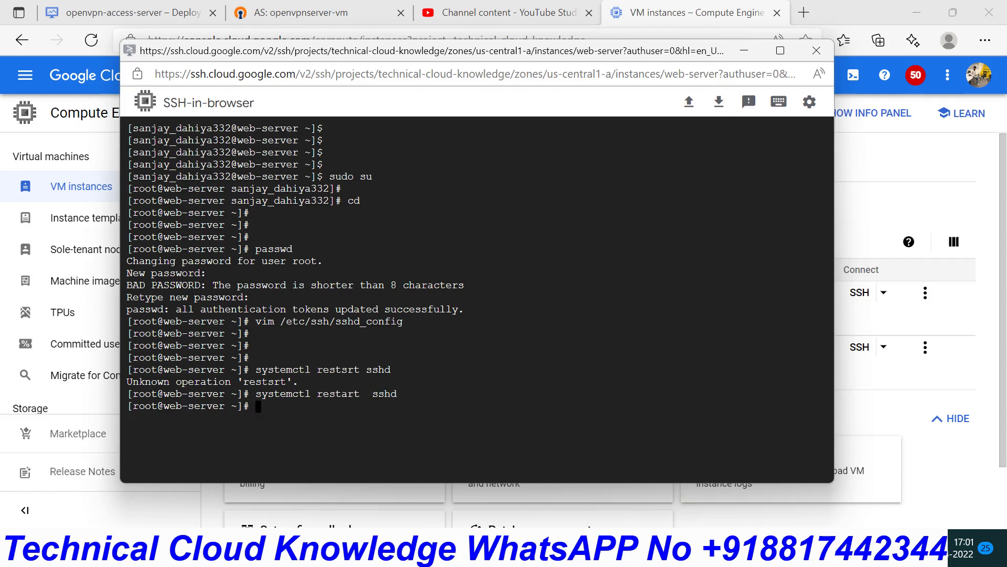
{"action": "mouse_move", "coordinate": [658, 557]}
{"action": "left_click", "coordinate": [723, 474]}
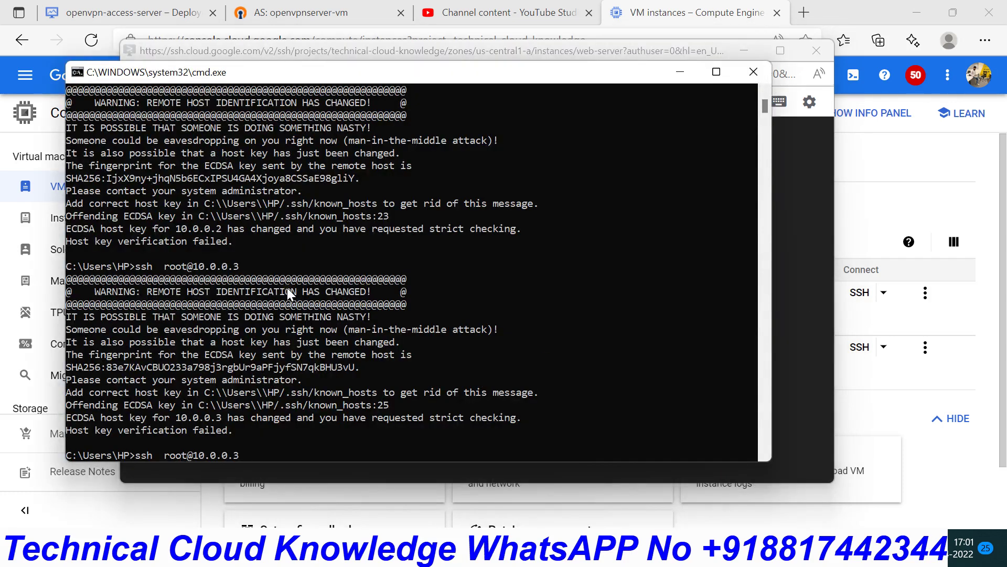
{"action": "key", "text": "Return"}
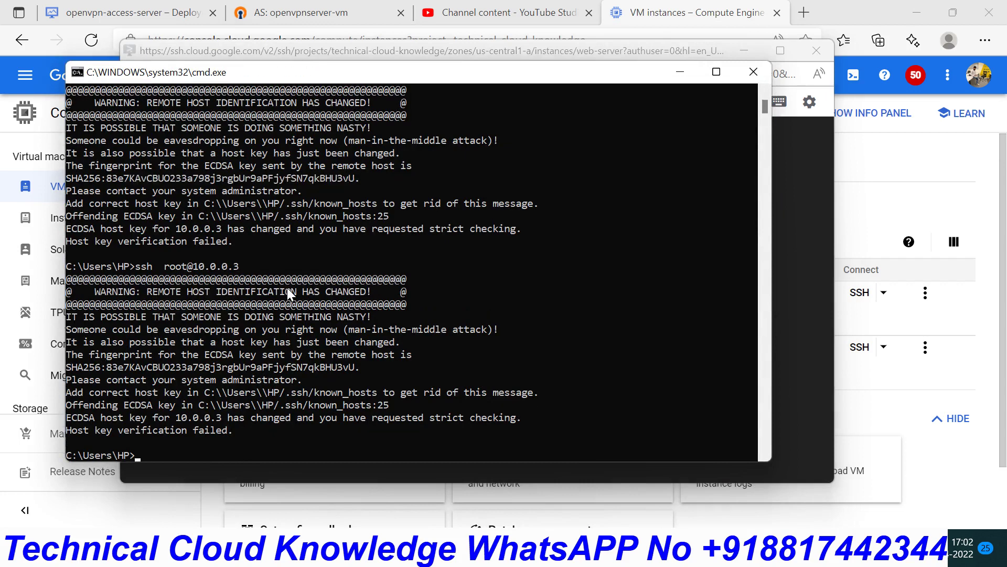
{"action": "key", "text": "Return"}
{"action": "key", "text": "Return"}
{"action": "key", "text": "Return"}
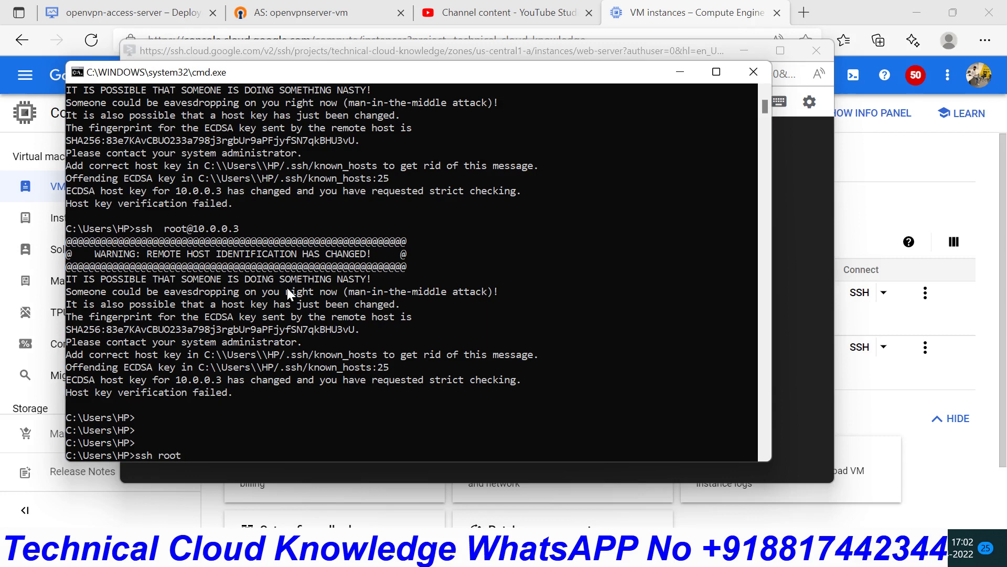
{"action": "type", "text": "ssh root@10.0.0.3"}
{"action": "key", "text": "Return"}
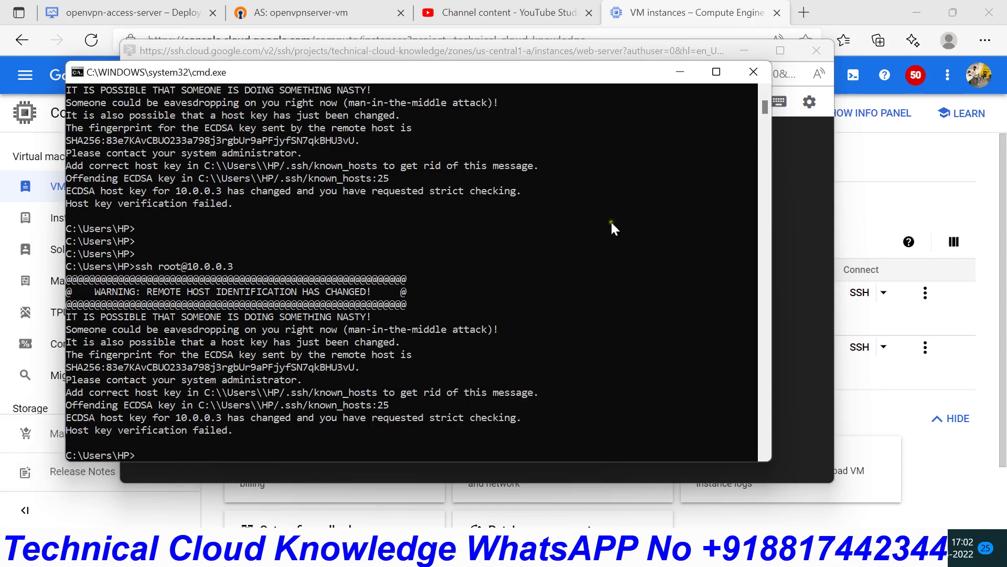
- Copy web-server's internal IP 10.0.0.2 from the VM instances list
{"action": "left_click", "coordinate": [865, 8]}
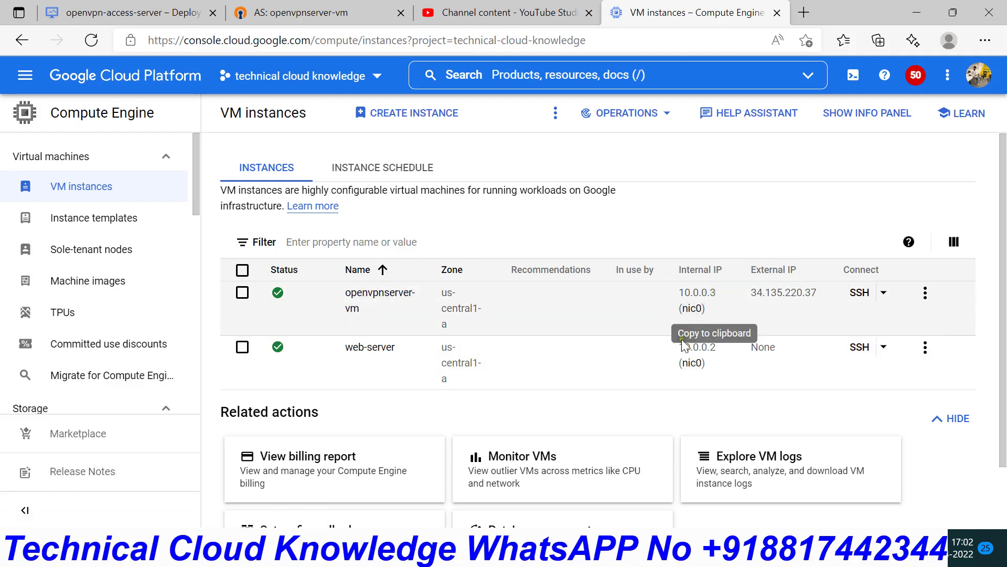
{"action": "left_click", "coordinate": [716, 363]}
{"action": "left_click", "coordinate": [715, 363]}
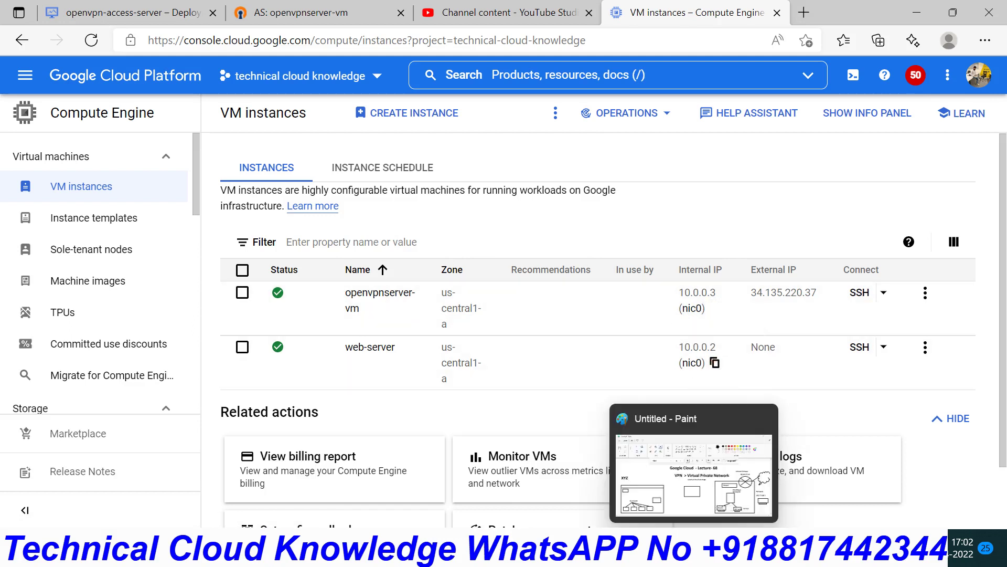
{"action": "mouse_move", "coordinate": [698, 555]}
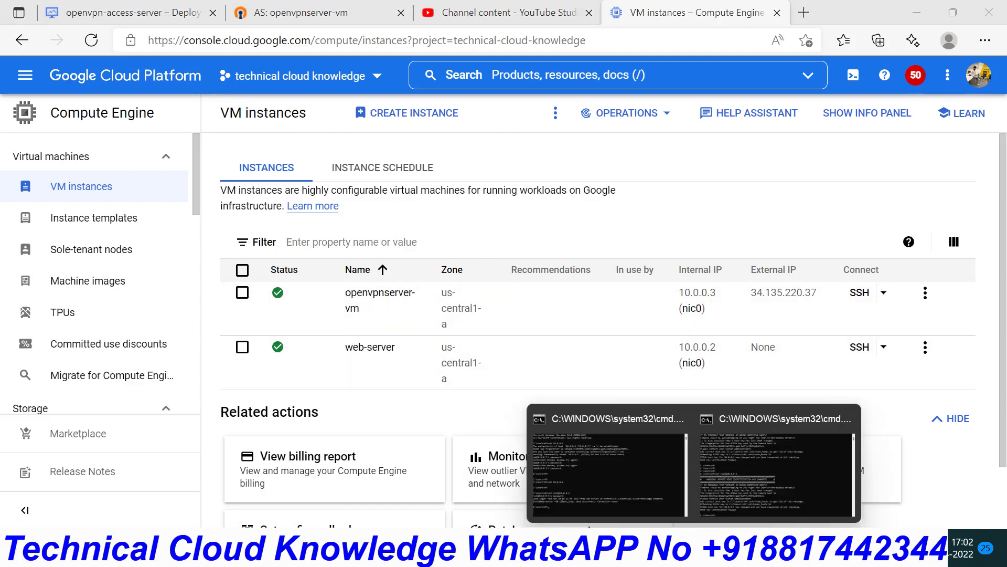
{"action": "left_click", "coordinate": [754, 458]}
{"action": "key", "text": "Up"}
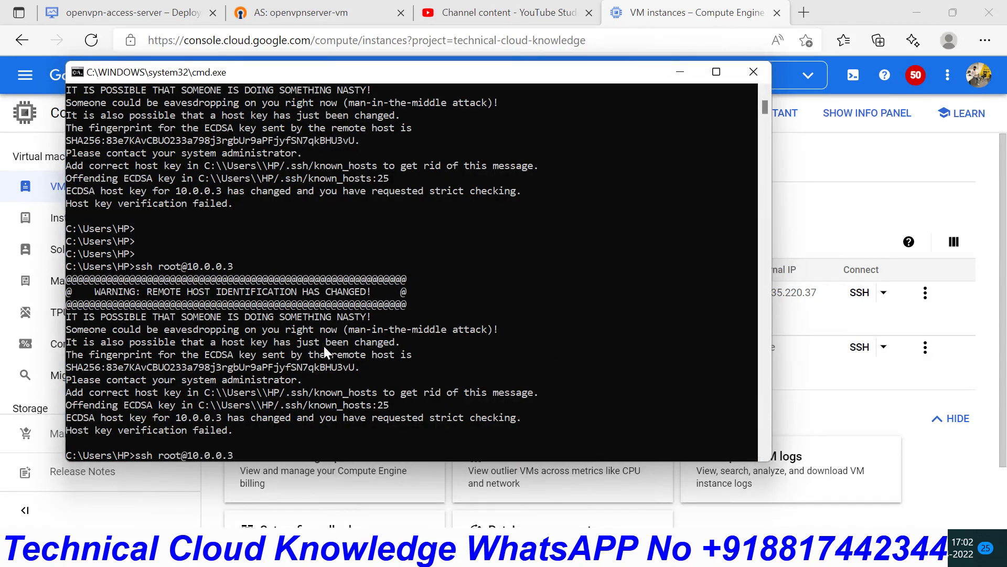
{"action": "key", "text": "BackSpace"}
{"action": "type", "text": "2"}
{"action": "key", "text": "Return"}
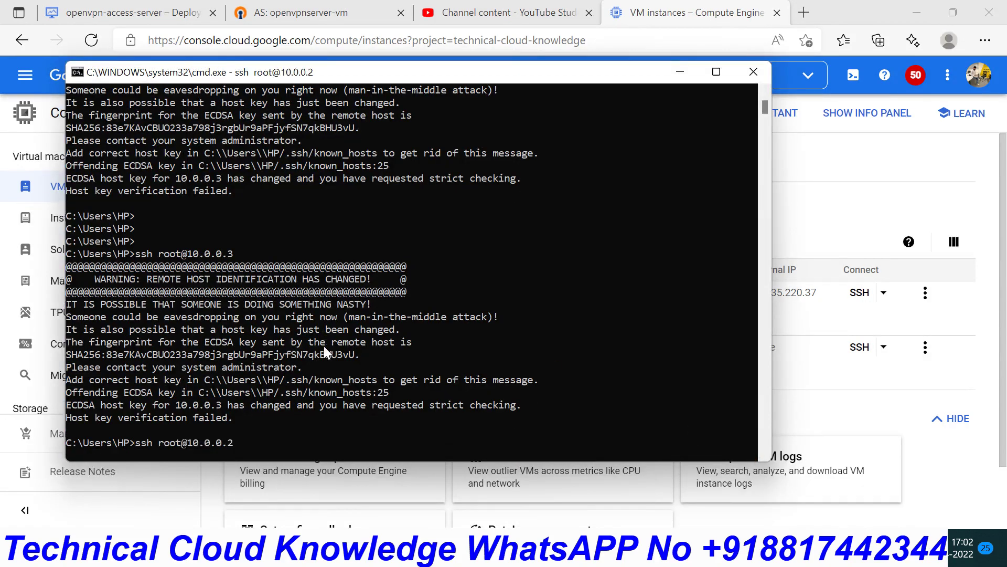
{"action": "key", "text": "Up"}
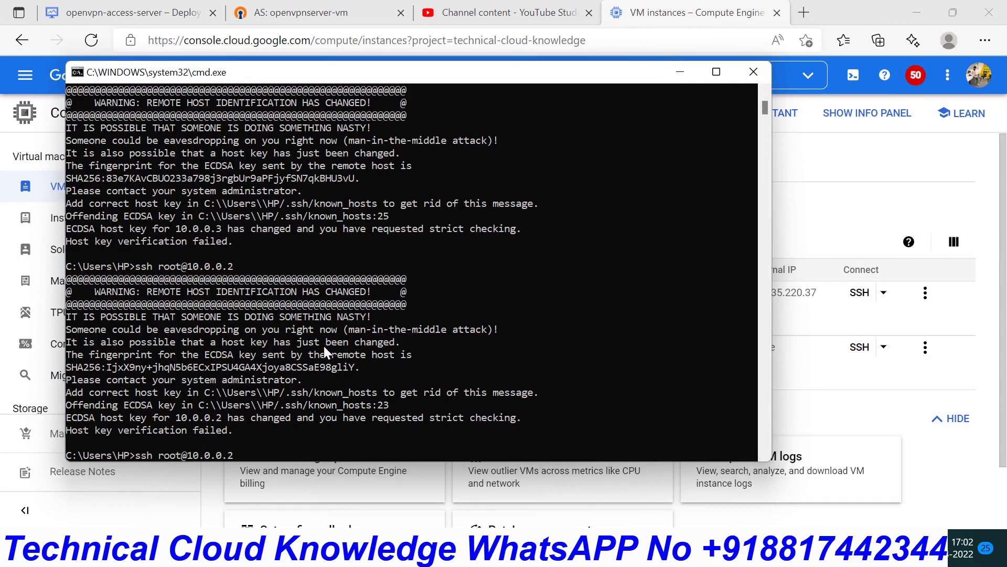
{"action": "key", "text": "Return"}
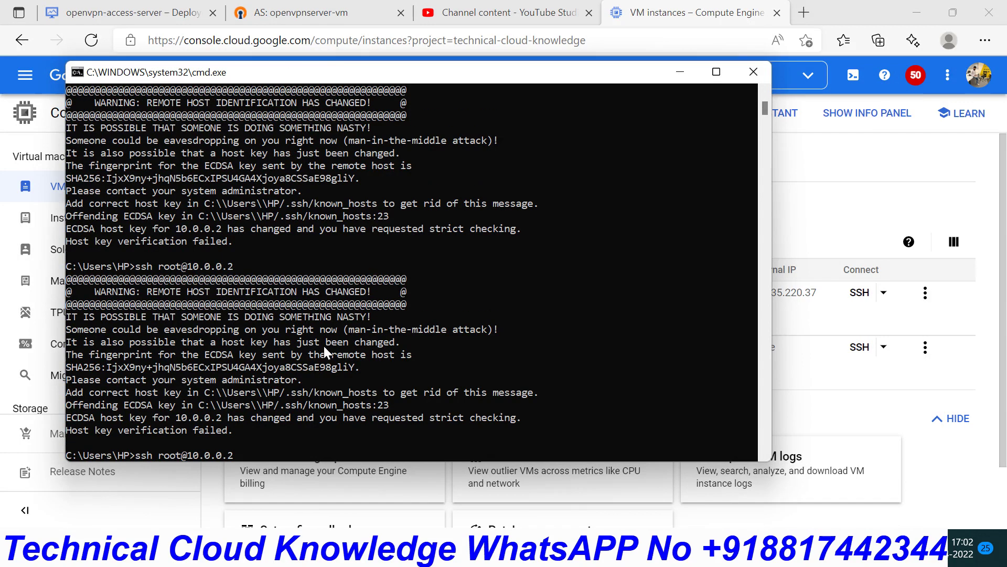
{"action": "key", "text": "Return"}
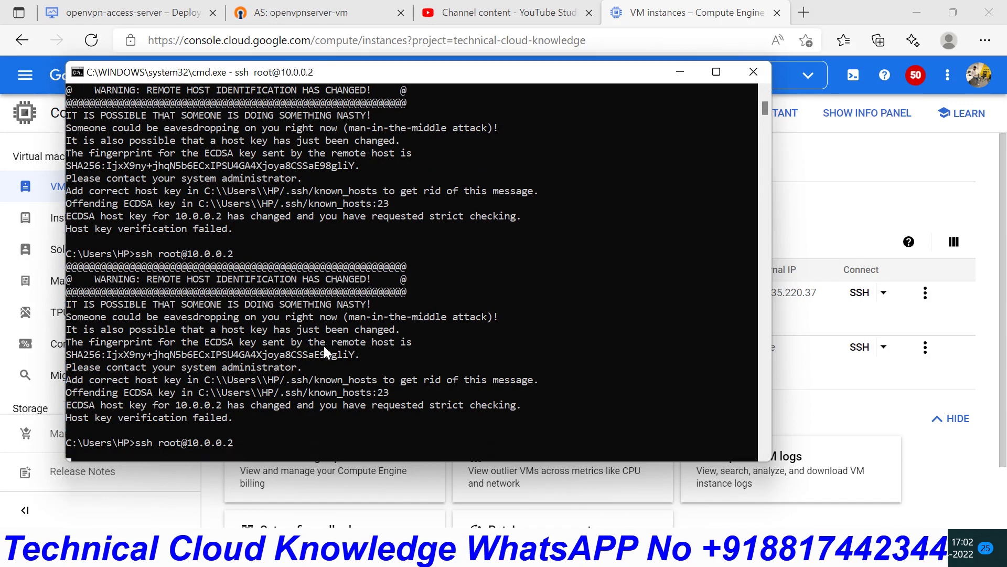
- Confirm 10.0.0.2 answers ping, then exit the Command Prompt session
{"action": "key", "text": "ctrl+c"}
{"action": "type", "text": "ping "}
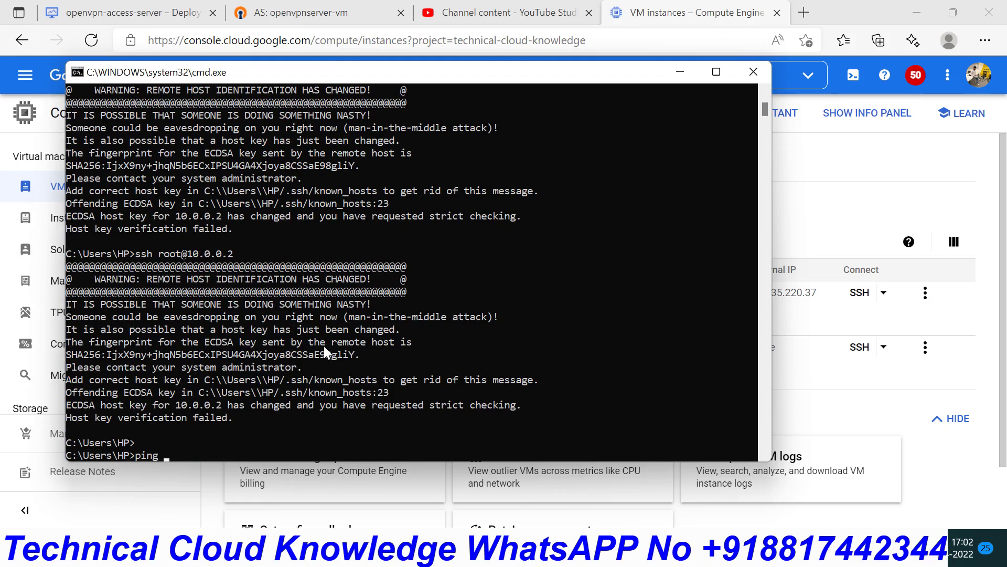
{"action": "type", "text": "10.0.0.2"}
{"action": "key", "text": "Return"}
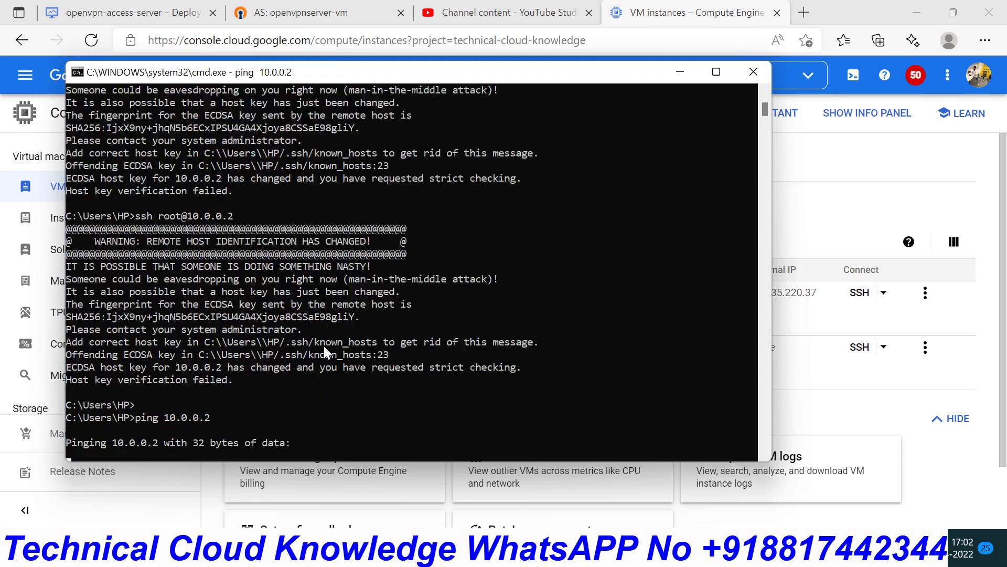
{"action": "key", "text": "ctrl+c"}
{"action": "key", "text": "ctrl+c"}
{"action": "type", "text": "exit"}
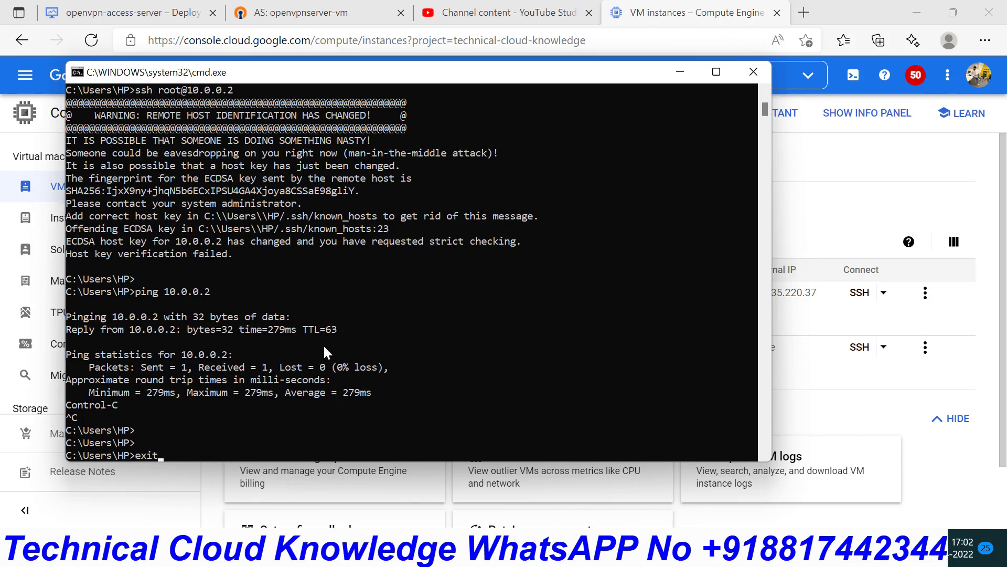
{"action": "key", "text": "Return"}
- Launch a new Command Prompt and retry the root SSH login to 10.0.0.2
{"action": "key", "text": "super+r"}
{"action": "type", "text": "cmd"}
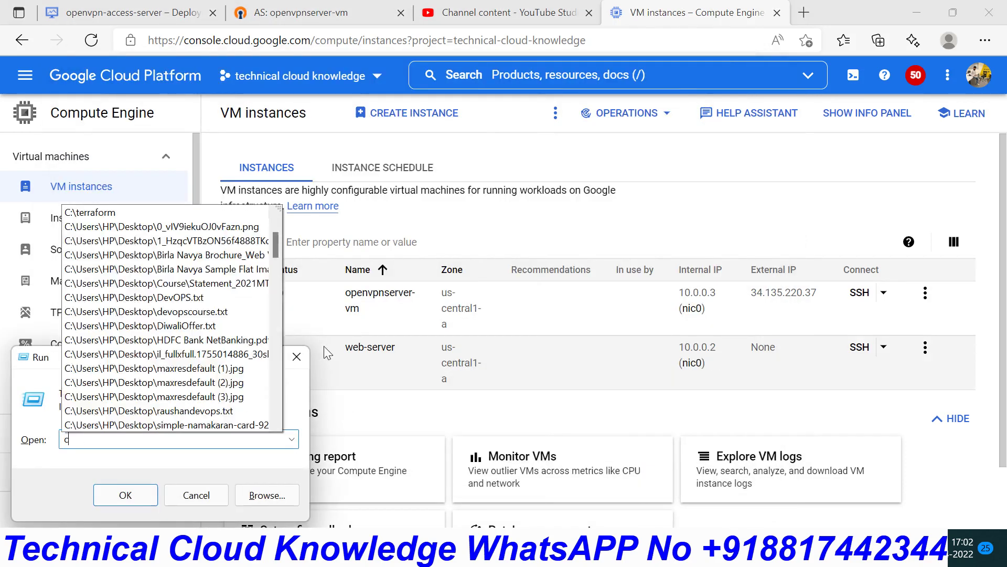
{"action": "key", "text": "Return"}
{"action": "type", "text": "ssh "}
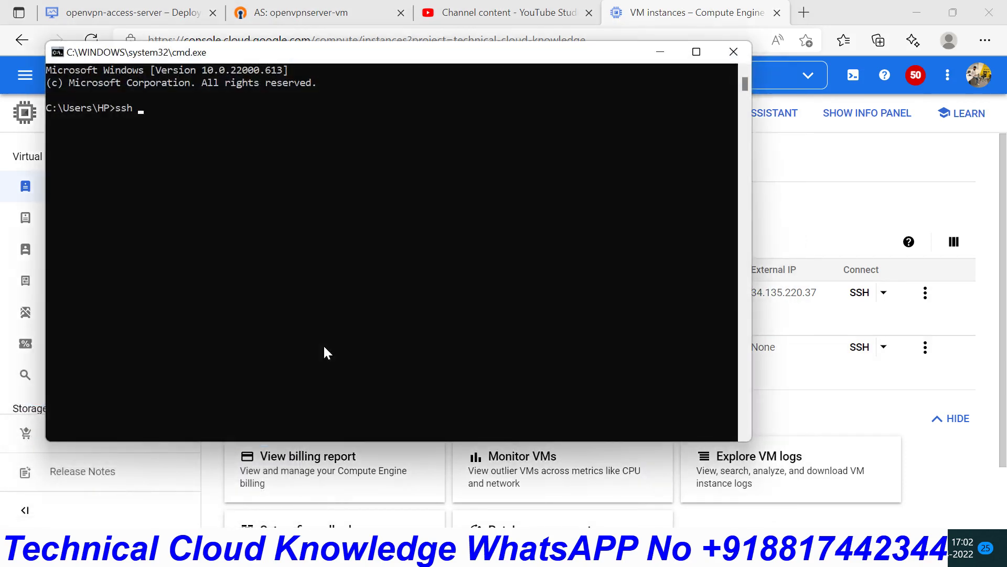
{"action": "type", "text": "root@10"}
{"action": "type", "text": ".0.0.2"}
{"action": "key", "text": "Return"}
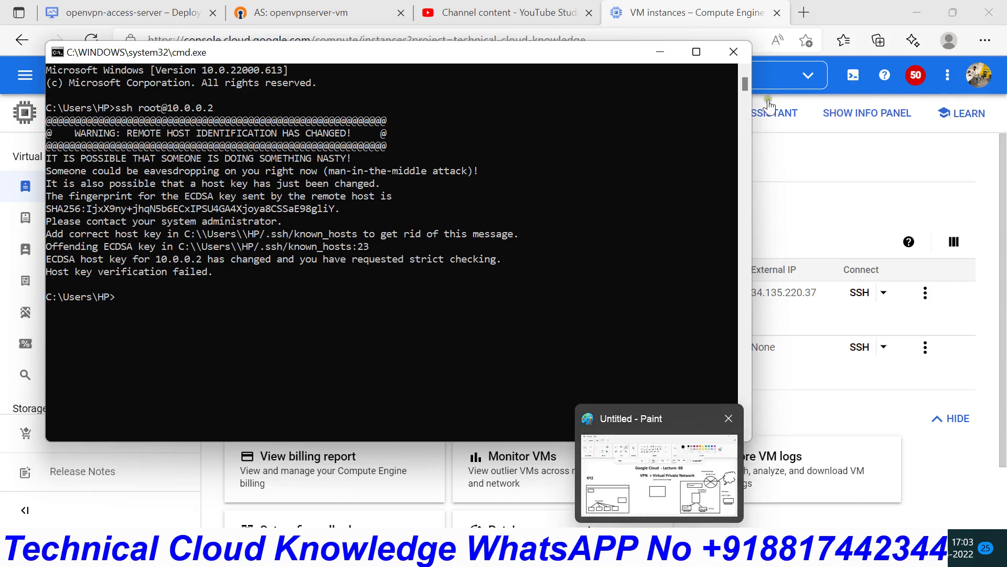
{"action": "left_click", "coordinate": [820, 196]}
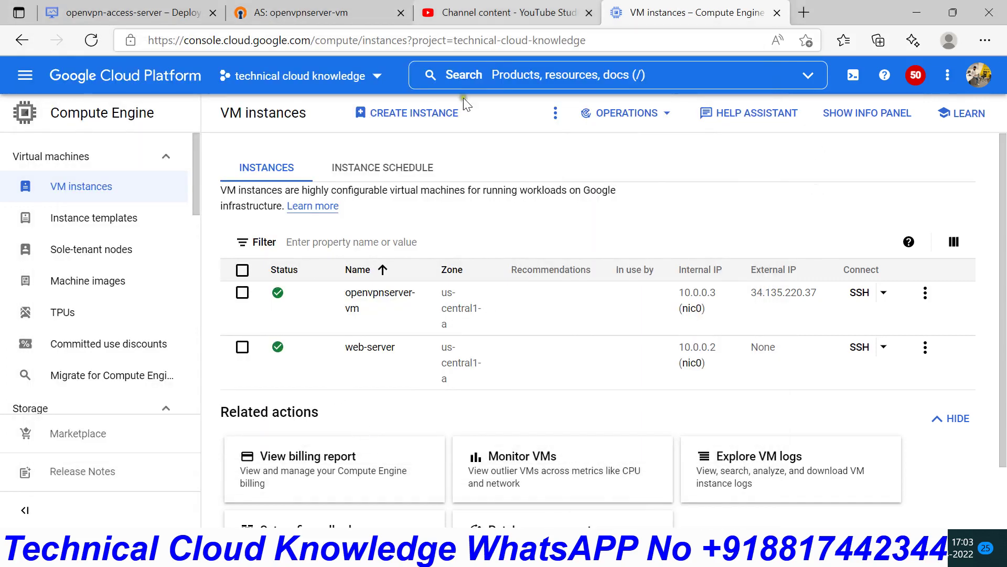
- Reset the web server's root password with passwd root
{"action": "mouse_move", "coordinate": [625, 555]}
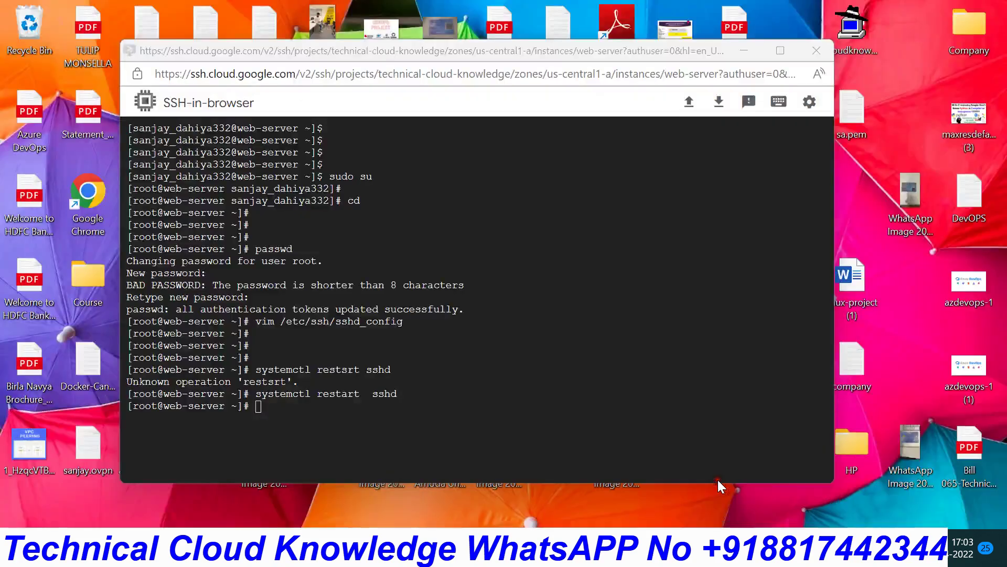
{"action": "left_click", "coordinate": [772, 475]}
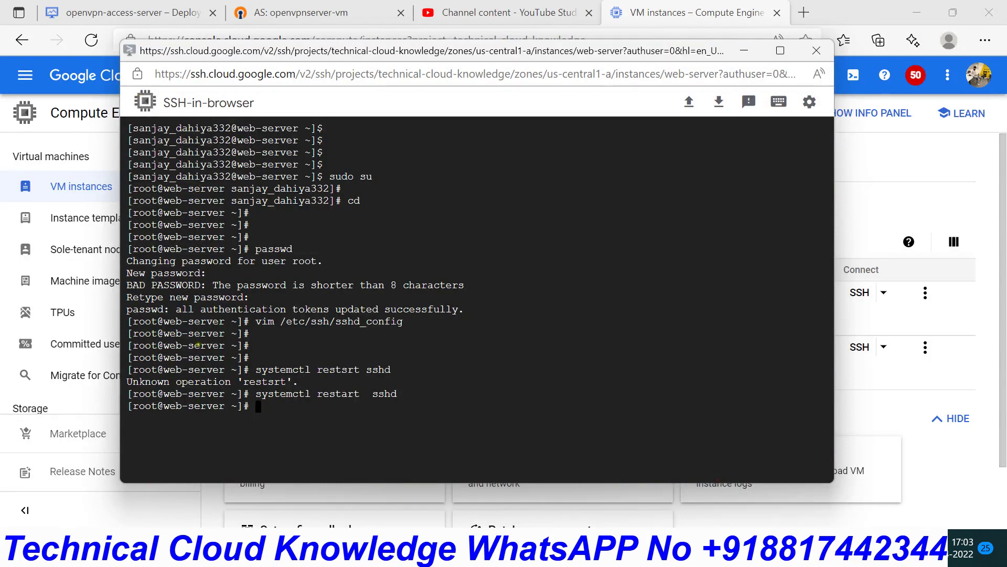
{"action": "key", "text": "Return"}
{"action": "key", "text": "Return"}
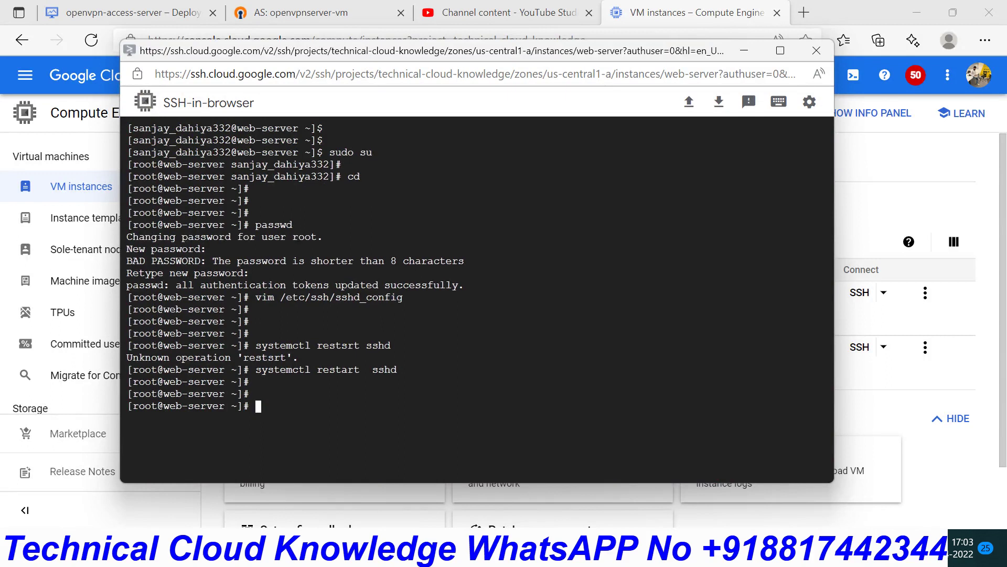
{"action": "type", "text": "vim /"}
{"action": "key", "text": "BackSpace"}
{"action": "key", "text": "BackSpace"}
{"action": "key", "text": "BackSpace"}
{"action": "key", "text": "BackSpace"}
{"action": "key", "text": "BackSpace"}
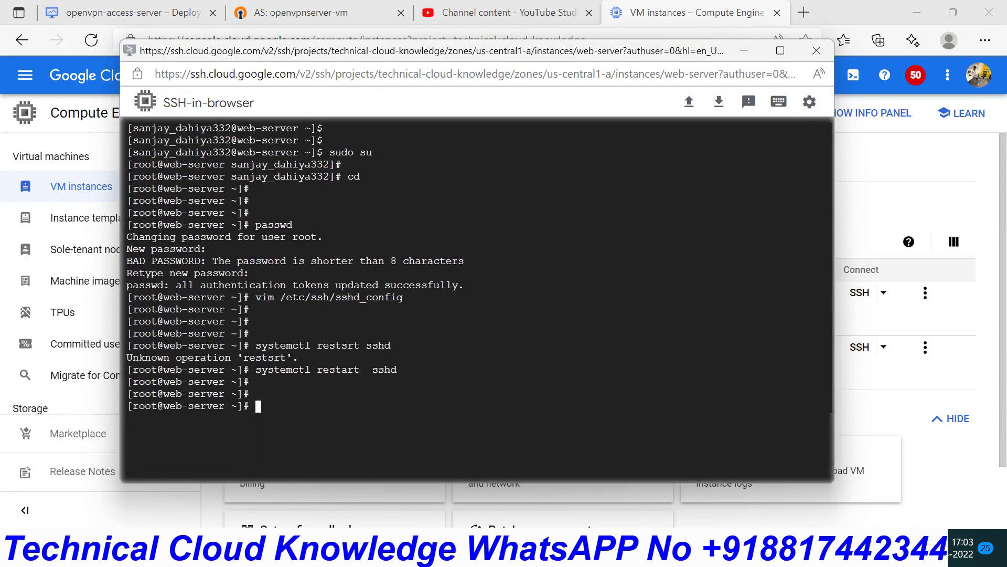
{"action": "type", "text": "passwd "}
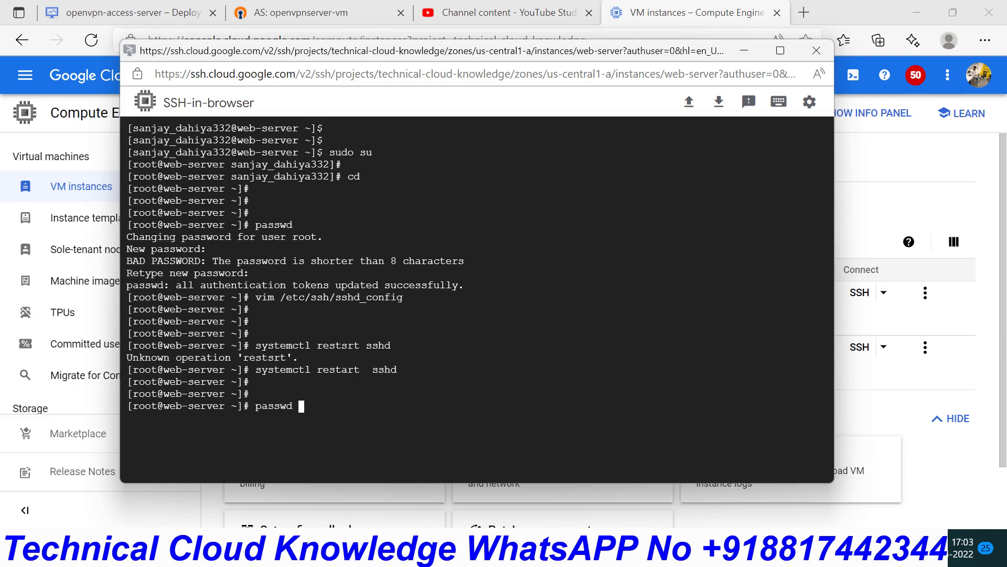
{"action": "type", "text": "root"}
{"action": "key", "text": "Return"}
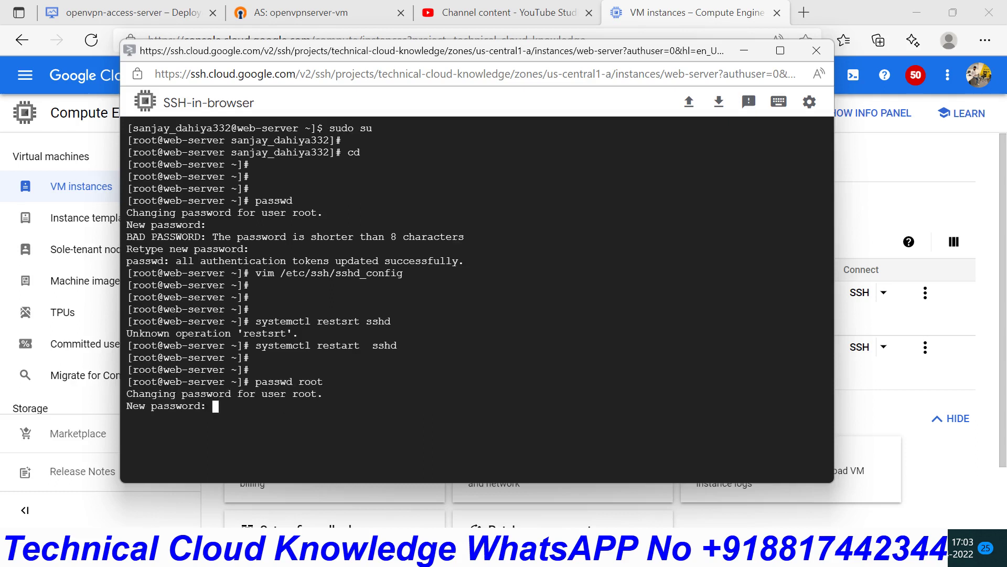
{"action": "key", "text": "Return"}
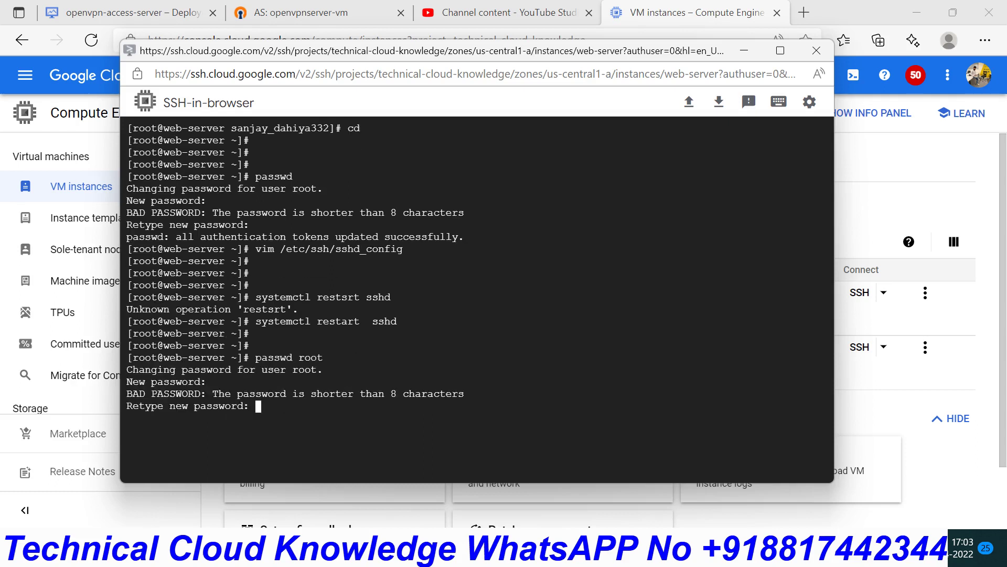
{"action": "key", "text": "Return"}
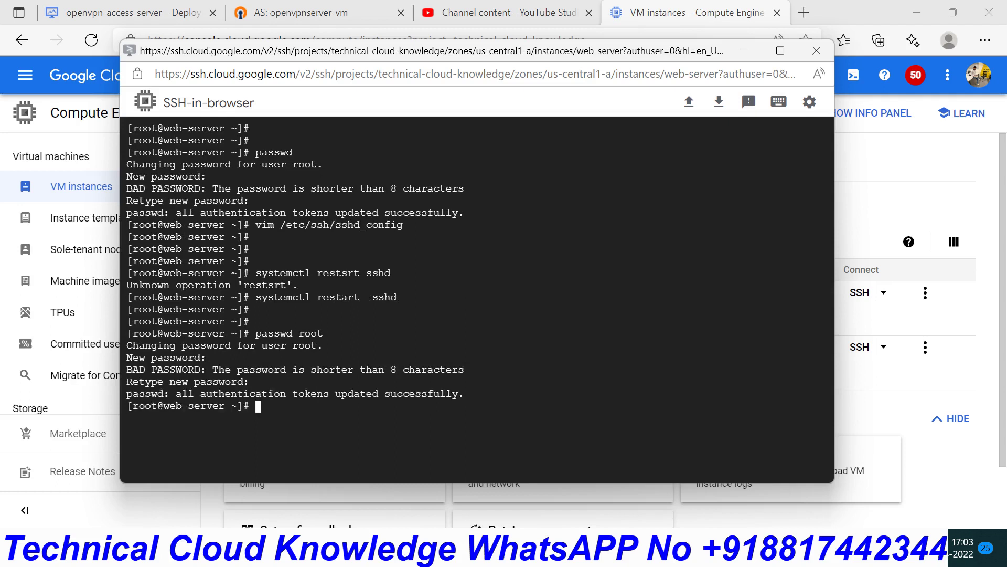
{"action": "key", "text": "Return"}
- Check PermitRootLogin and PasswordAuthentication in /etc/ssh/sshd_config and save with :wq
{"action": "type", "text": "vim /e"}
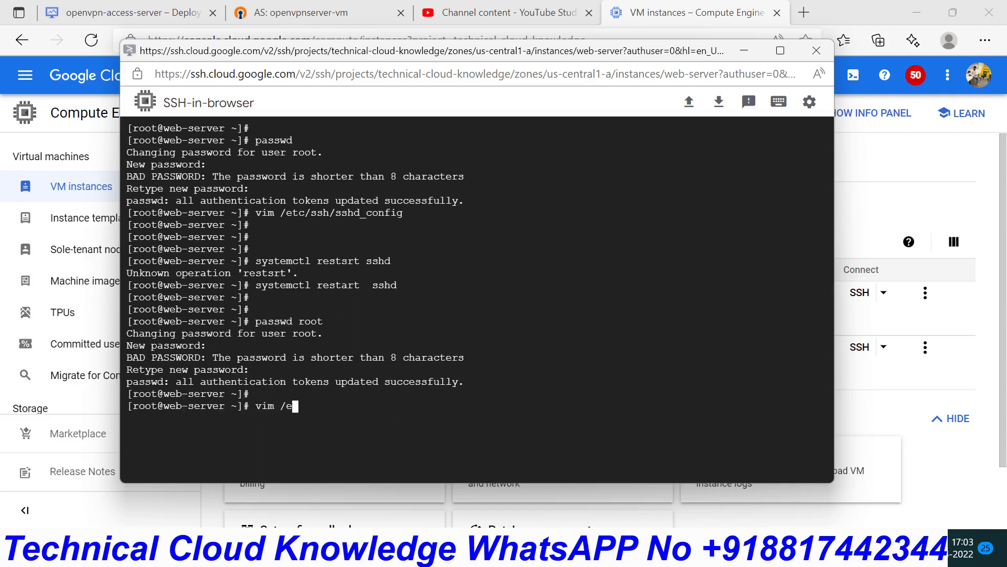
{"action": "type", "text": "tc/ssh/sshd"}
{"action": "key", "text": "Tab"}
{"action": "key", "text": "Return"}
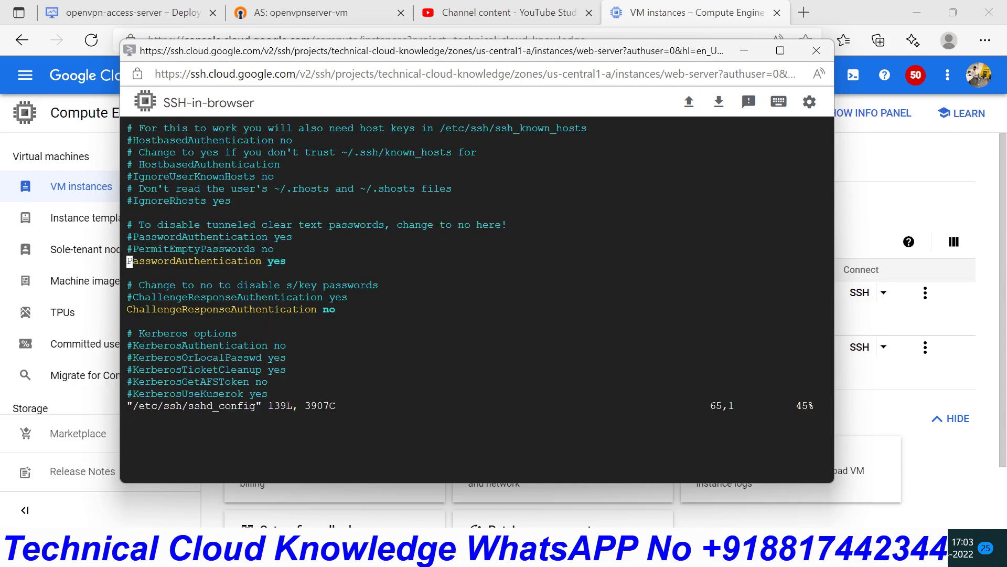
{"action": "key", "text": "Up"}
{"action": "key", "text": "Up"}
{"action": "key", "text": "Up"}
{"action": "key", "text": "Up"}
{"action": "key", "text": "Up"}
{"action": "key", "text": "Up"}
{"action": "key", "text": "Up"}
{"action": "key", "text": "Up"}
{"action": "key", "text": "Up"}
{"action": "key", "text": "Up"}
{"action": "key", "text": "Up"}
{"action": "key", "text": "Up"}
{"action": "key", "text": "Up"}
{"action": "key", "text": "Up"}
{"action": "key", "text": "Up"}
{"action": "key", "text": "Up"}
{"action": "key", "text": "Up"}
{"action": "key", "text": "Up"}
{"action": "key", "text": "Up"}
{"action": "key", "text": "Up"}
{"action": "key", "text": "Up"}
{"action": "key", "text": "Up"}
{"action": "key", "text": "Up"}
{"action": "key", "text": "Up"}
{"action": "key", "text": "Up"}
{"action": "key", "text": "Up"}
{"action": "key", "text": "Up"}
{"action": "key", "text": "Up"}
{"action": "key", "text": "Up"}
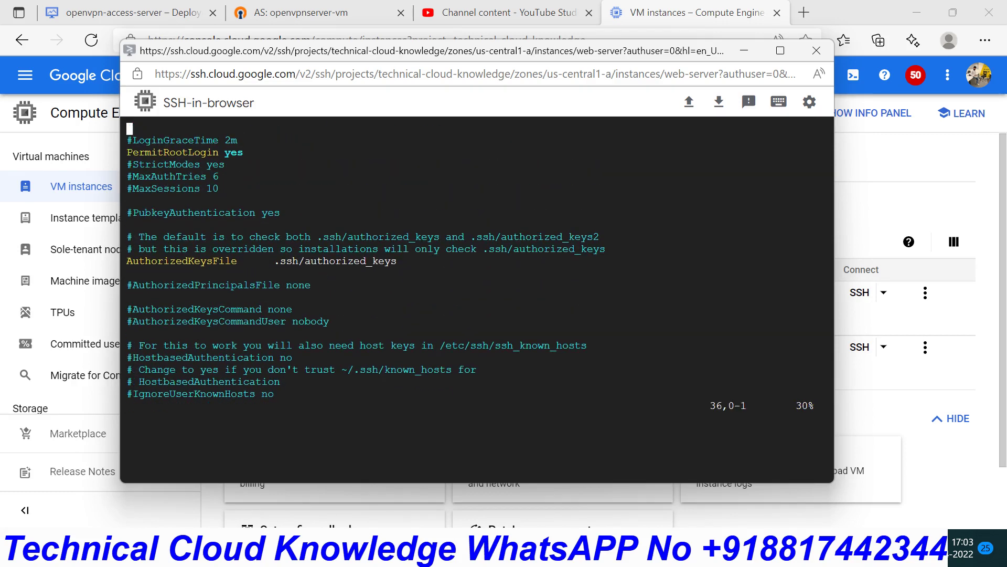
{"action": "key", "text": "Up"}
{"action": "key", "text": "Up"}
{"action": "key", "text": "Up"}
{"action": "key", "text": "Up"}
{"action": "key", "text": "Up"}
{"action": "key", "text": "Up"}
{"action": "key", "text": "Up"}
{"action": "key", "text": "Up"}
{"action": "key", "text": "Up"}
{"action": "key", "text": "Up"}
{"action": "key", "text": "Up"}
{"action": "key", "text": "Up"}
{"action": "key", "text": "Up"}
{"action": "key", "text": "Up"}
{"action": "key", "text": "Up"}
{"action": "key", "text": "Up"}
{"action": "key", "text": "Up"}
{"action": "key", "text": "Up"}
{"action": "key", "text": "Up"}
{"action": "key", "text": "Up"}
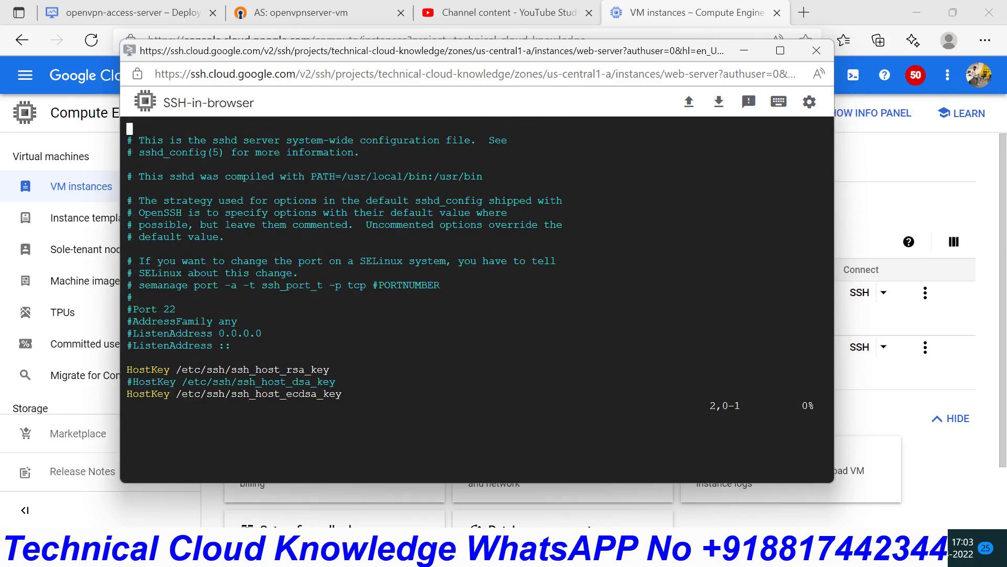
{"action": "type", "text": ":wq"}
{"action": "key", "text": "Return"}
{"action": "key", "text": "Return"}
{"action": "key", "text": "Return"}
{"action": "key", "text": "Return"}
{"action": "key", "text": "Return"}
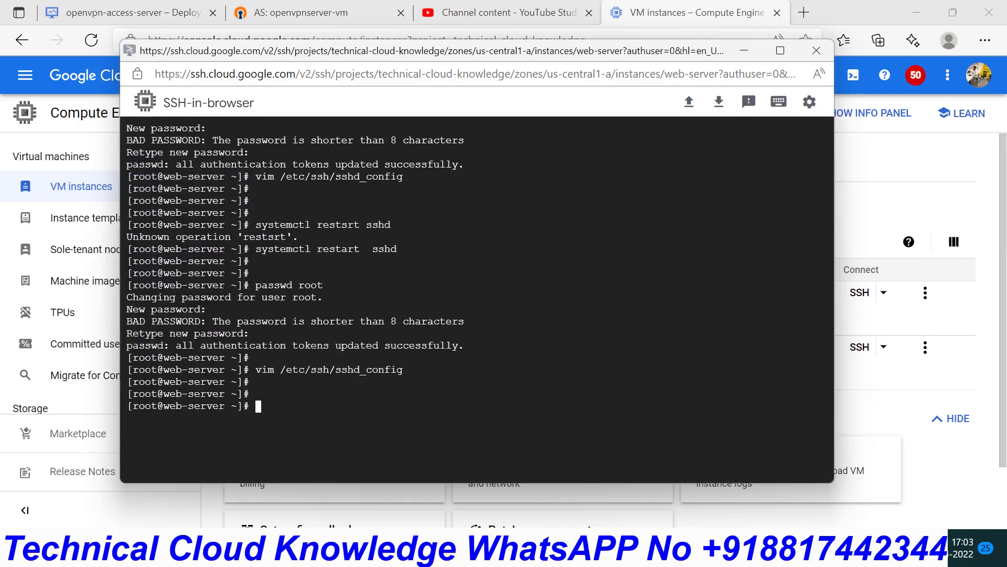
- Restart the sshd service with systemctl restart sshd
{"action": "type", "text": "sustemct"}
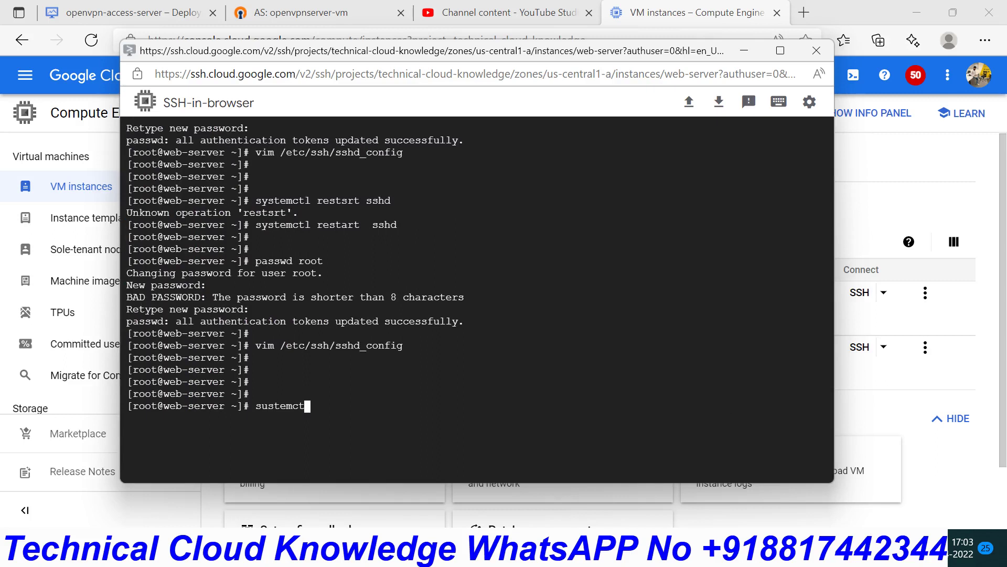
{"action": "key", "text": "BackSpace"}
{"action": "key", "text": "BackSpace"}
{"action": "key", "text": "BackSpace"}
{"action": "key", "text": "BackSpace"}
{"action": "key", "text": "BackSpace"}
{"action": "key", "text": "BackSpace"}
{"action": "key", "text": "BackSpace"}
{"action": "type", "text": "systemctl restart sshd"}
{"action": "key", "text": "Return"}
{"action": "key", "text": "Return"}
{"action": "key", "text": "Return"}
{"action": "key", "text": "Return"}
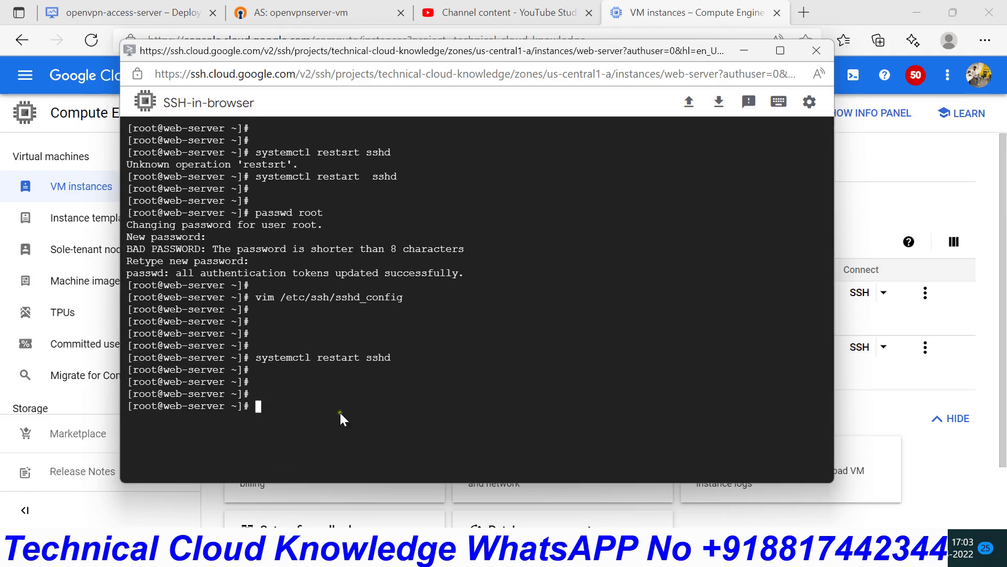
{"action": "key", "text": "super+r"}
{"action": "key", "text": "Return"}
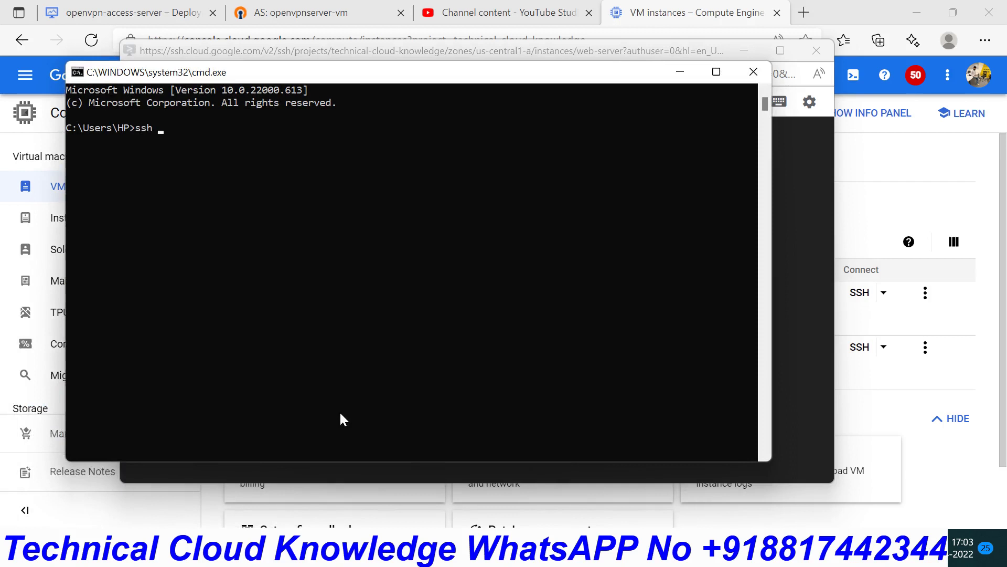
{"action": "type", "text": "ssh root@10.0.0.2"}
{"action": "key", "text": "Return"}
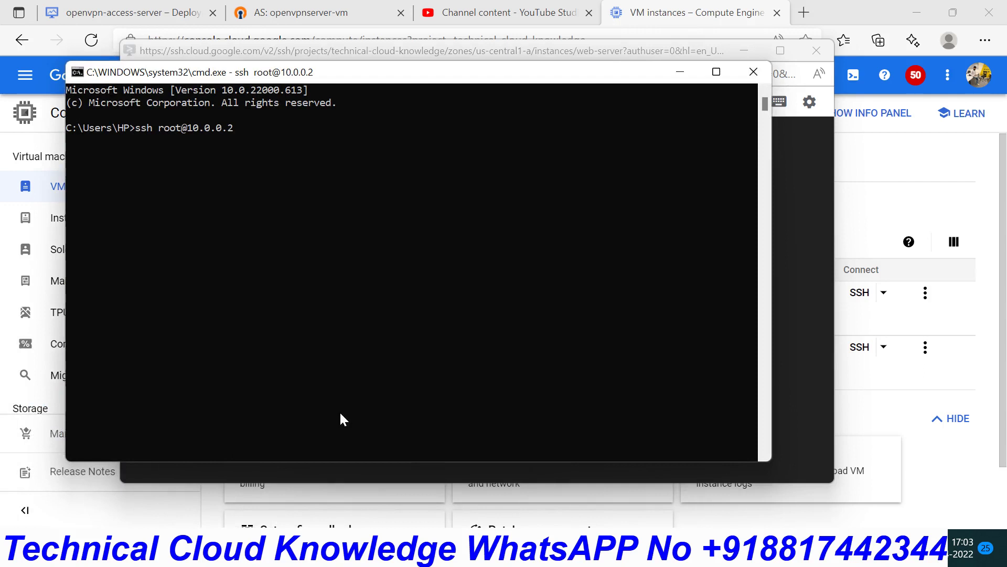